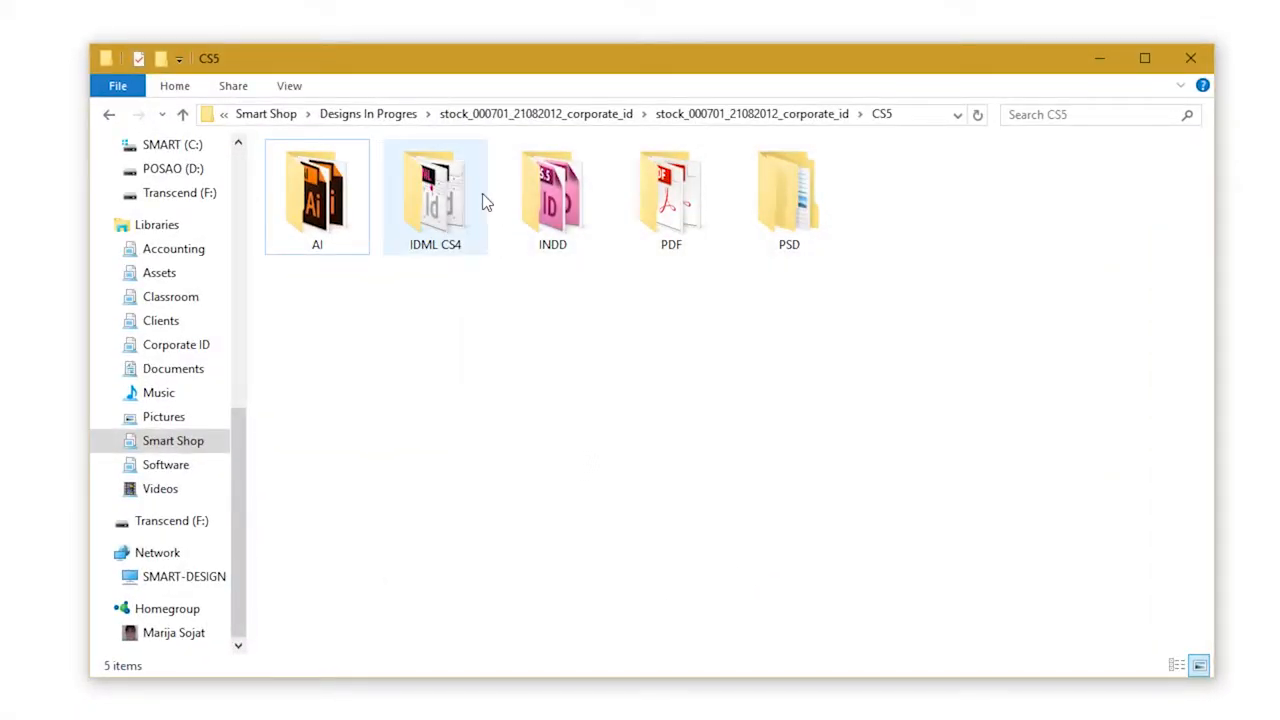
- Open the IDML CS4 folder and look over its CMYK and RGB stationery files
{"action": "left_click", "coordinate": [484, 201]}
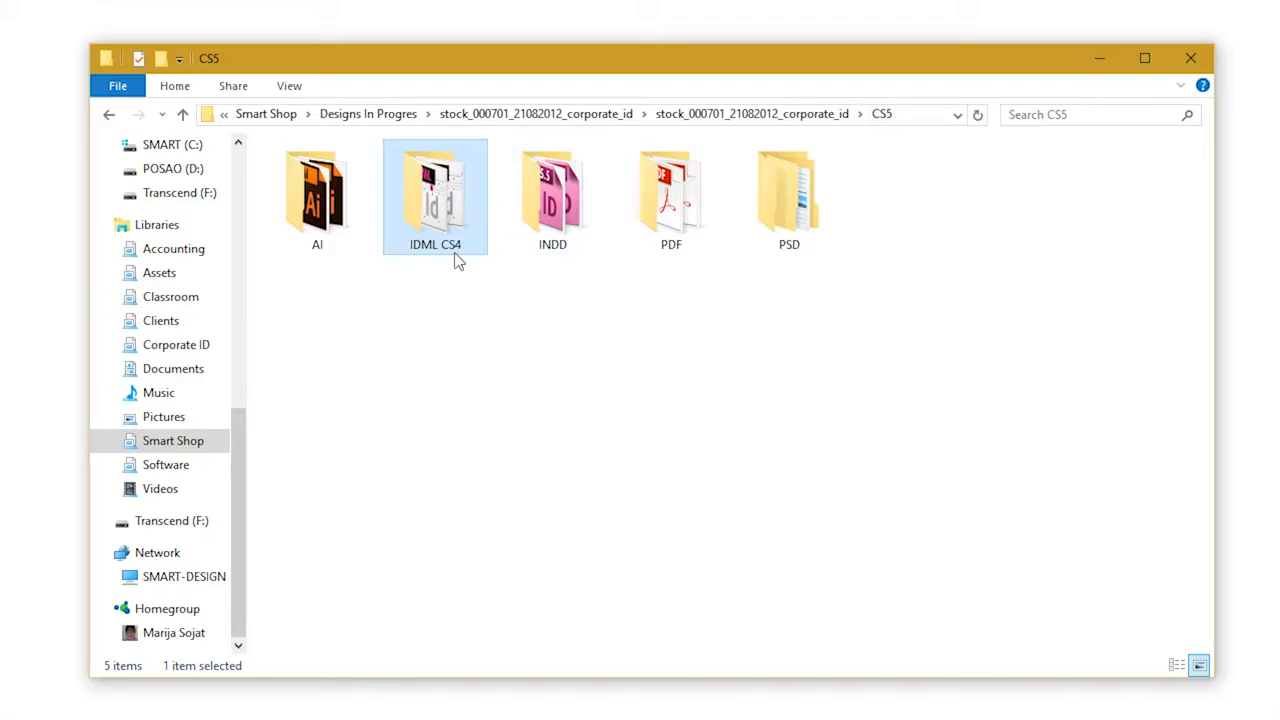
{"action": "mouse_move", "coordinate": [446, 218]}
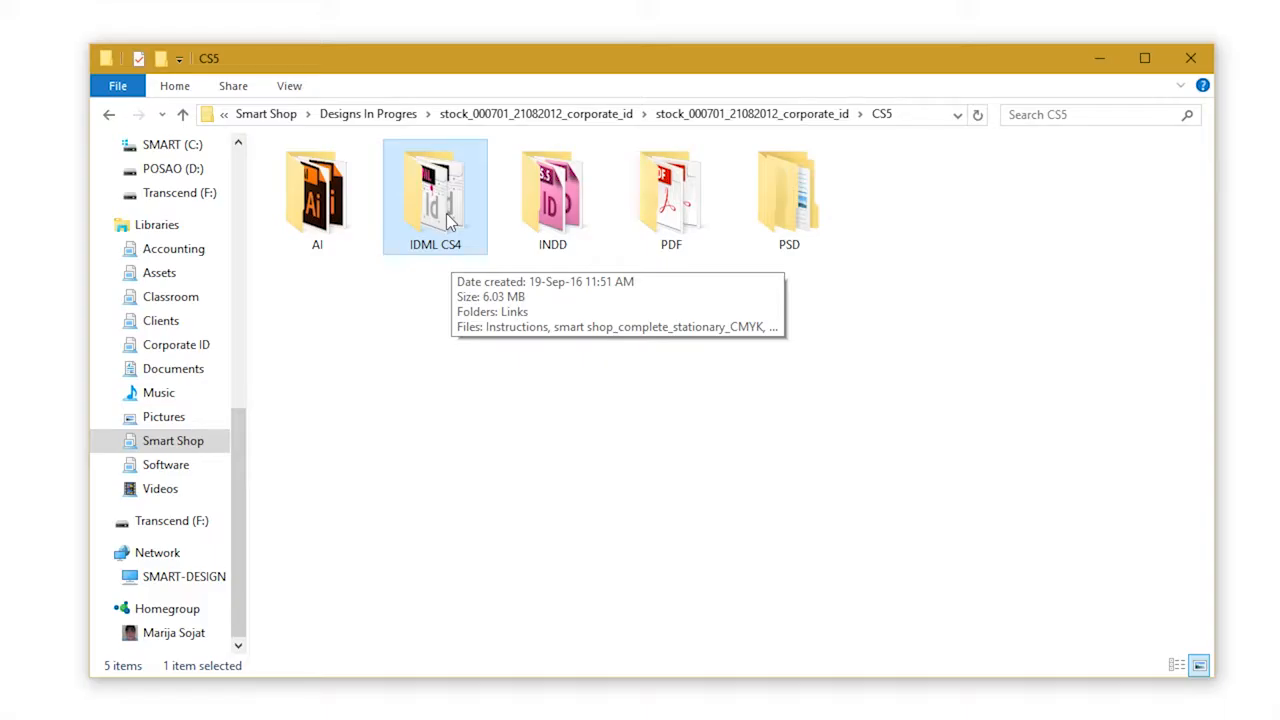
{"action": "double_click", "coordinate": [446, 218]}
{"action": "left_click", "coordinate": [583, 220]}
{"action": "left_click", "coordinate": [626, 182]}
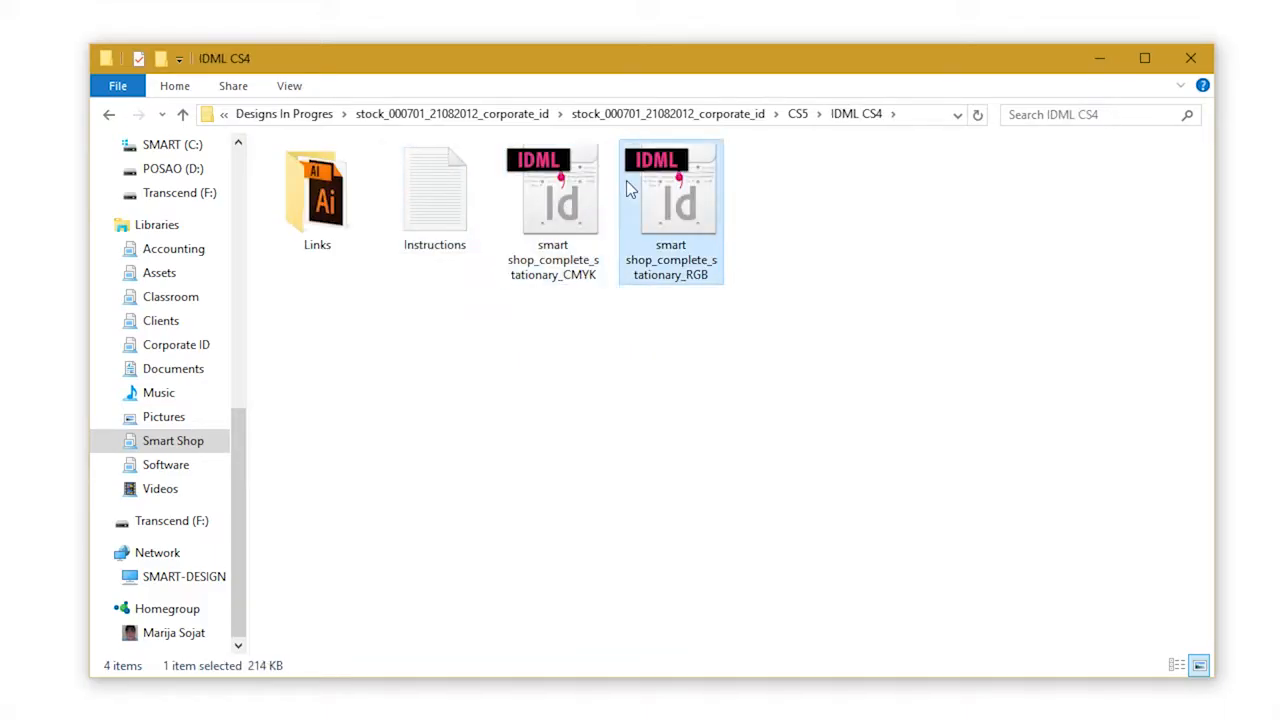
- Go back to the CS5 folder, open the INDD folder and select the CMYK stationery document
{"action": "left_click", "coordinate": [797, 114]}
{"action": "left_click", "coordinate": [581, 205]}
{"action": "double_click", "coordinate": [581, 204]}
{"action": "left_click", "coordinate": [555, 192]}
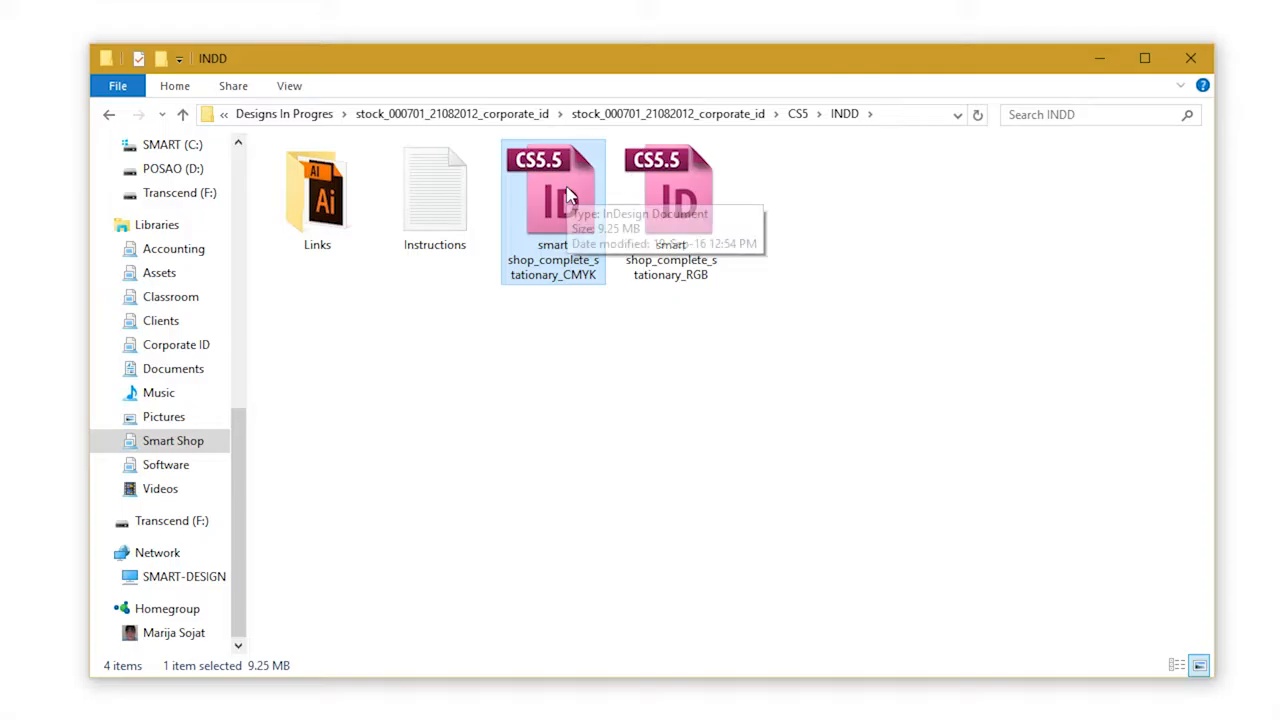
- Return to the CS5 folder, reopen the INDD folder and compare the CMYK and RGB stationery documents
{"action": "left_click", "coordinate": [800, 114]}
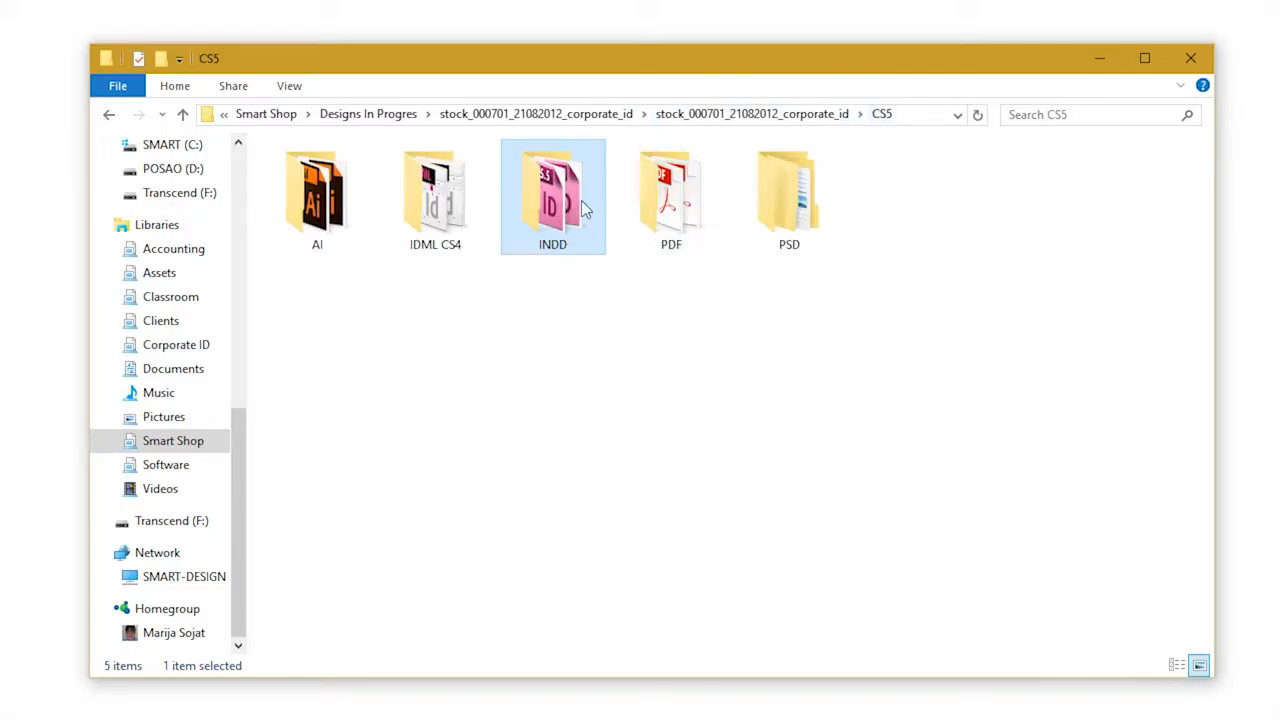
{"action": "left_click", "coordinate": [430, 185]}
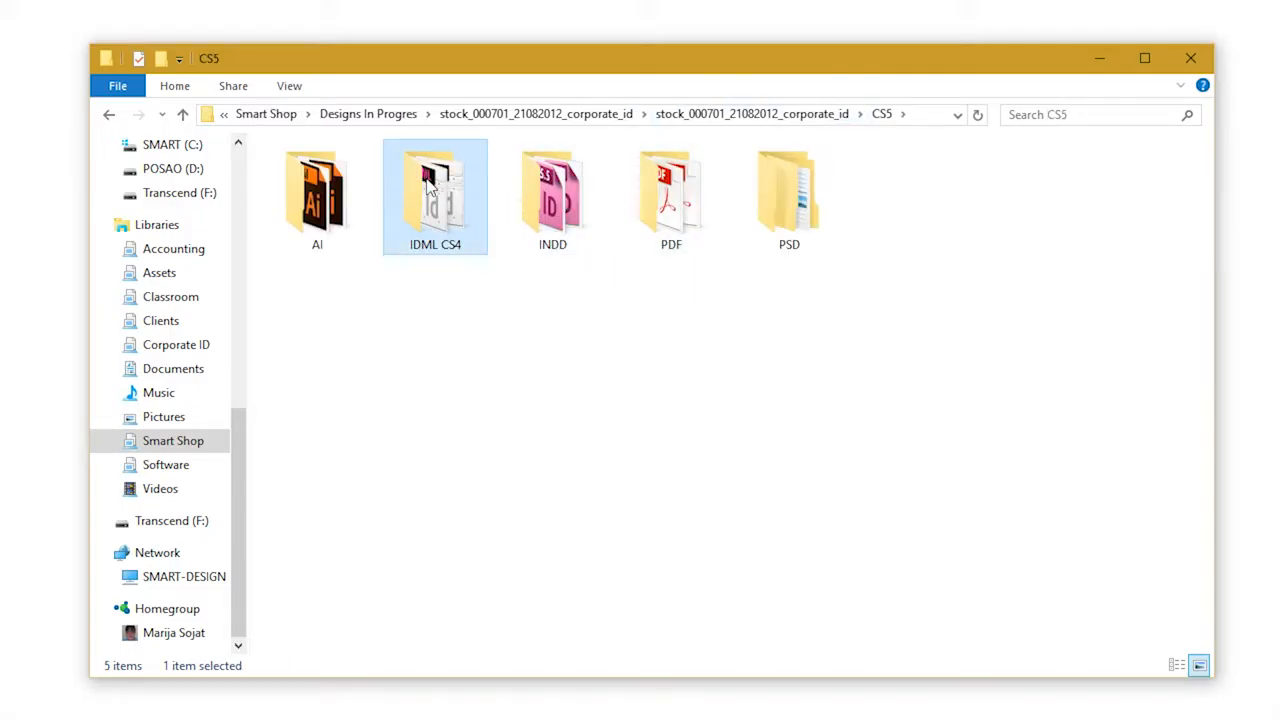
{"action": "double_click", "coordinate": [546, 217]}
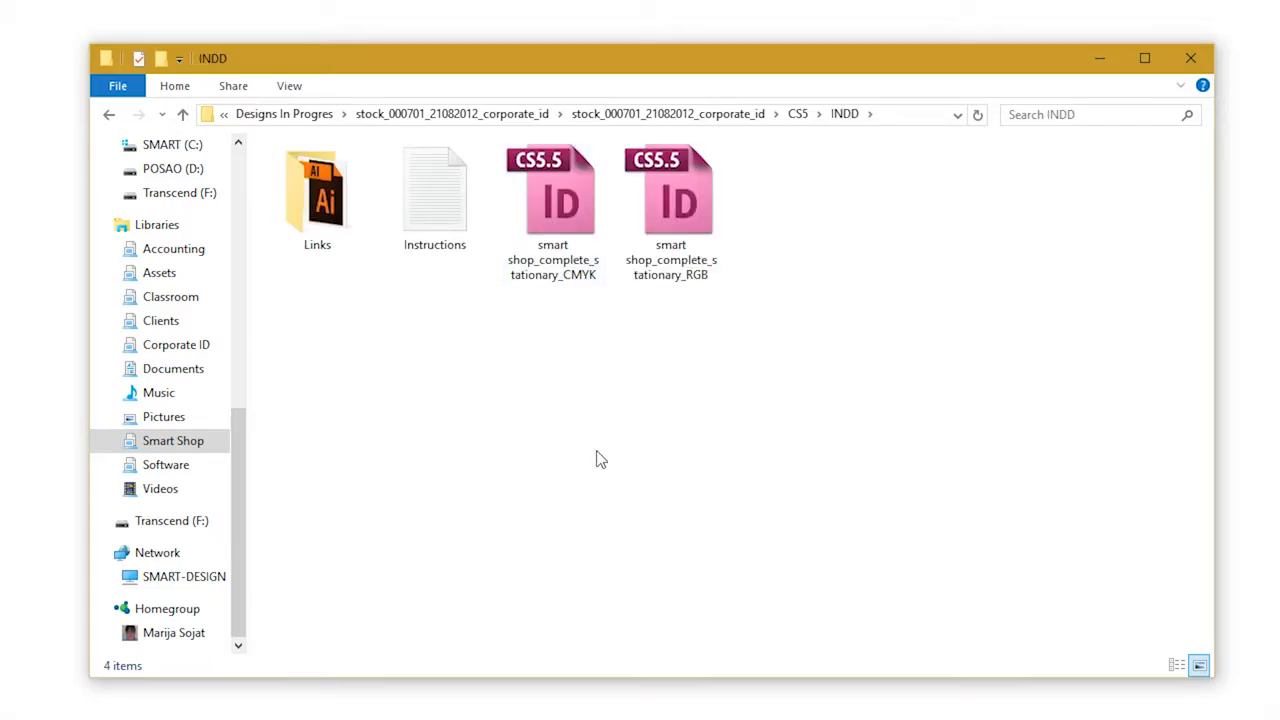
{"action": "left_click", "coordinate": [560, 176]}
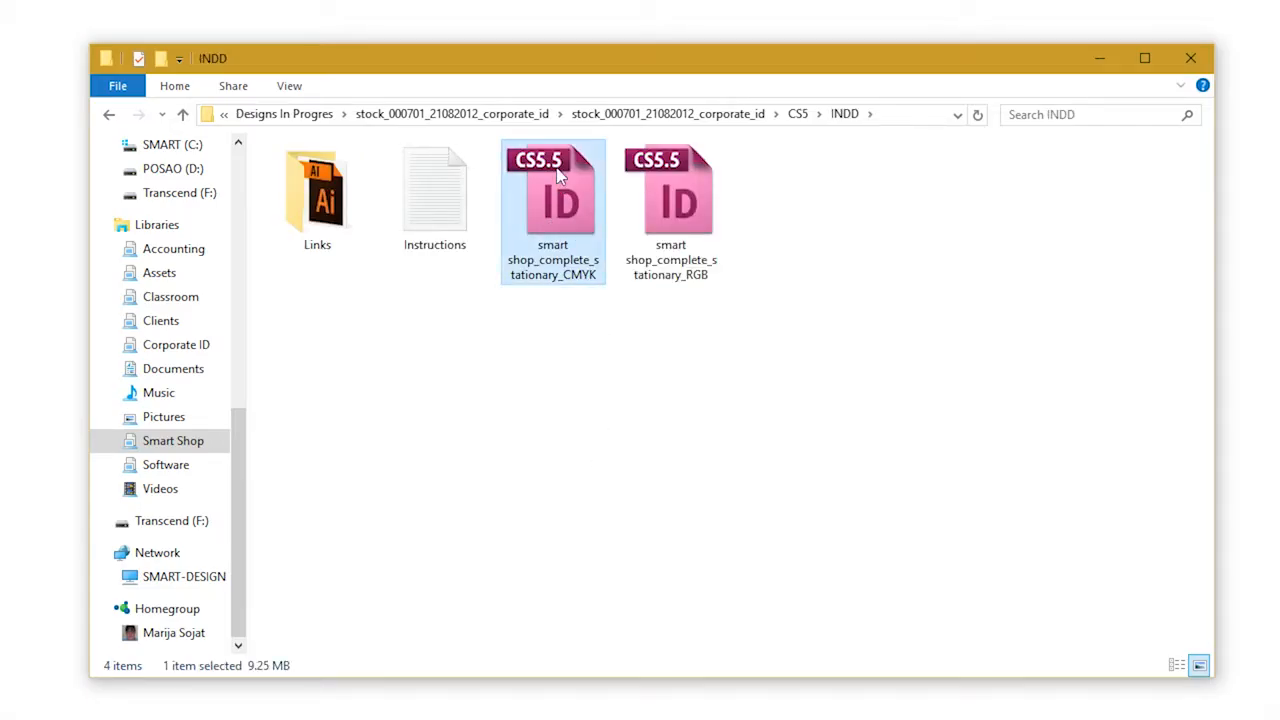
{"action": "left_click", "coordinate": [694, 181]}
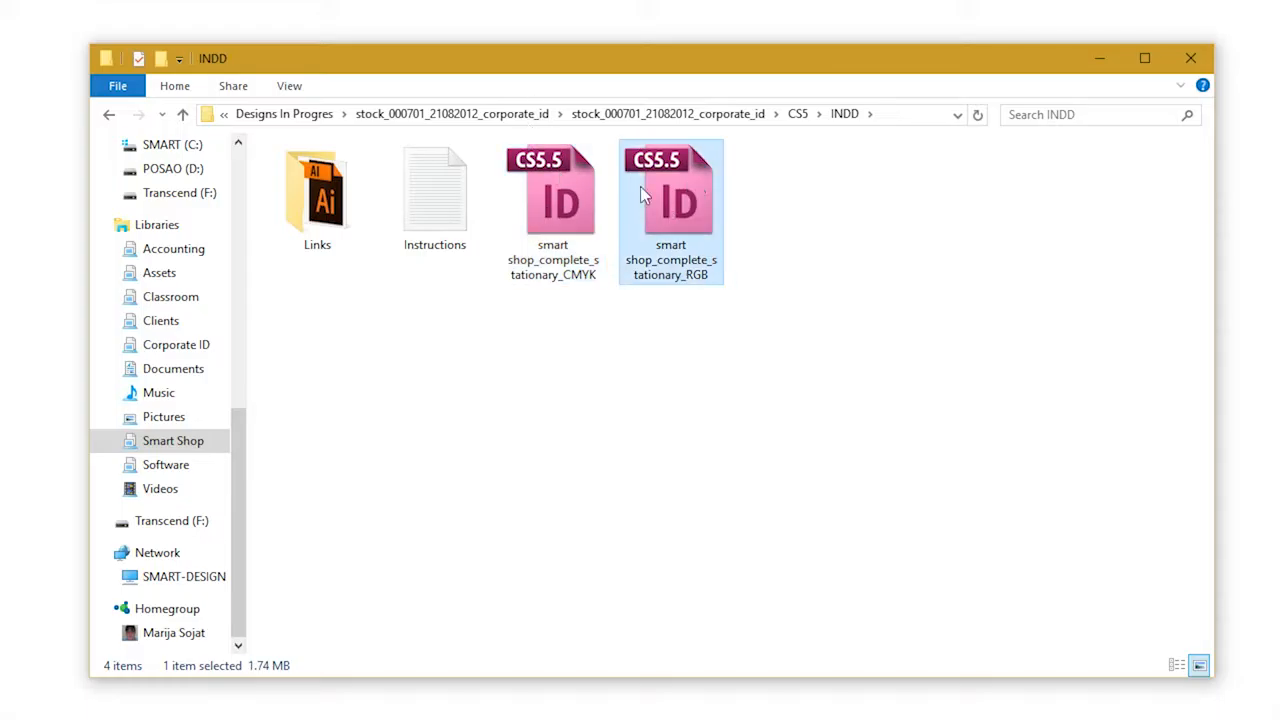
{"action": "left_click", "coordinate": [588, 196]}
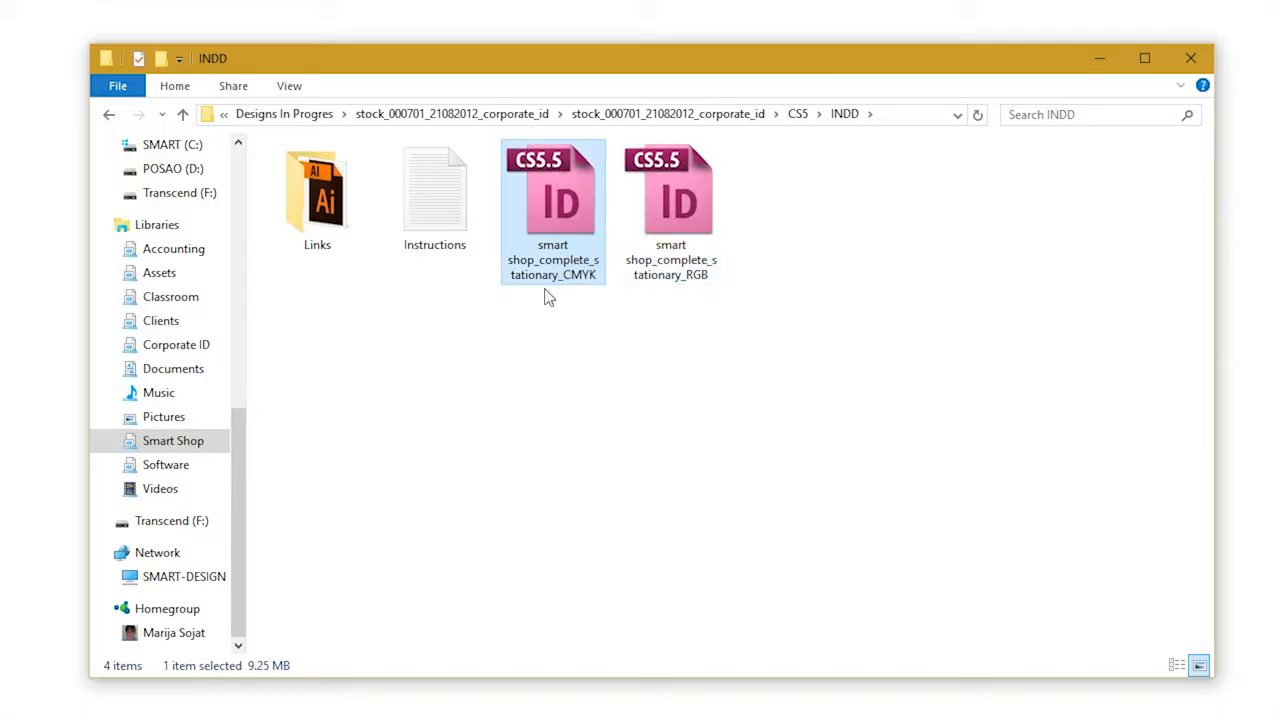
{"action": "left_click", "coordinate": [694, 204]}
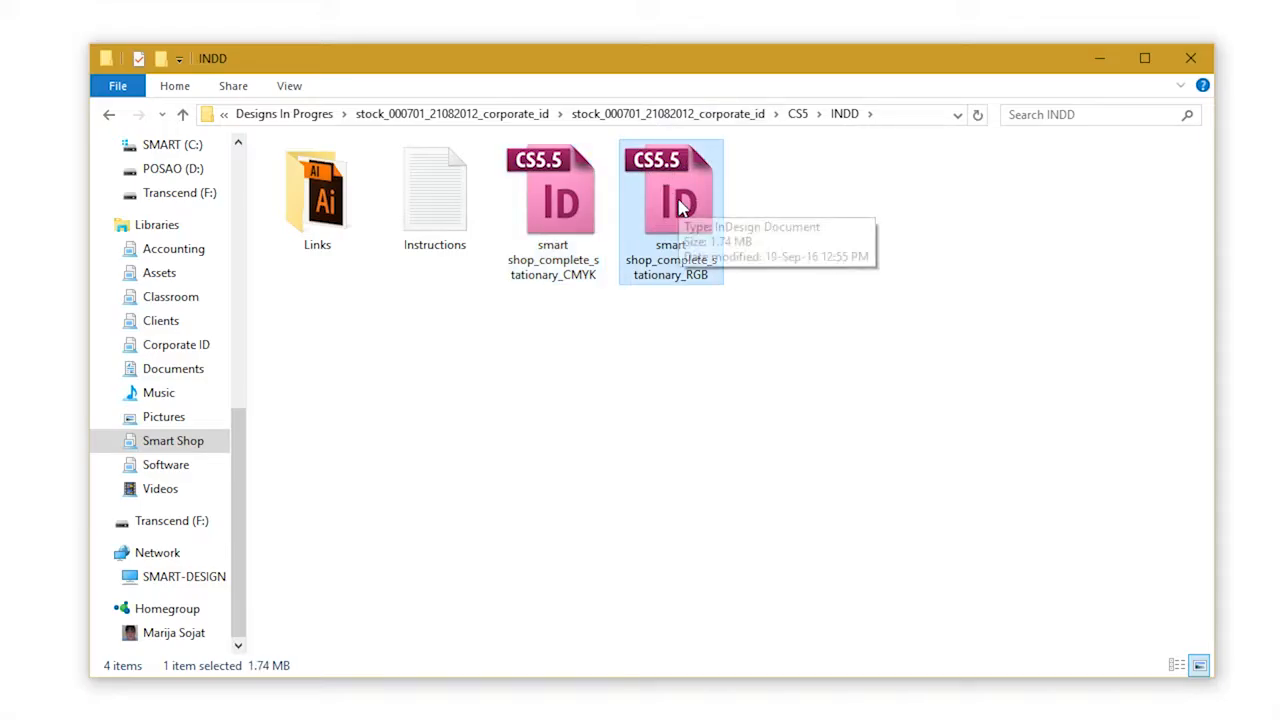
- Check the pattern file inside the Links folder and return to the INDD folder
{"action": "double_click", "coordinate": [331, 187]}
{"action": "left_click", "coordinate": [333, 187]}
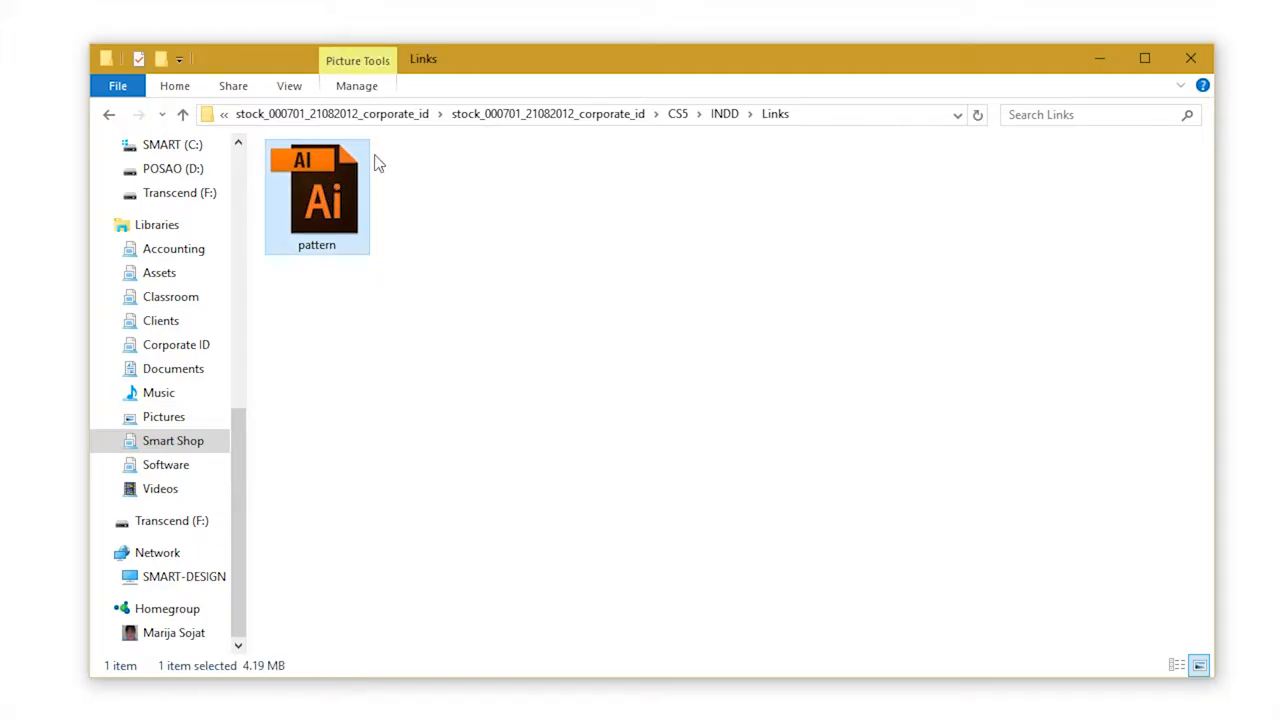
{"action": "left_click", "coordinate": [726, 116]}
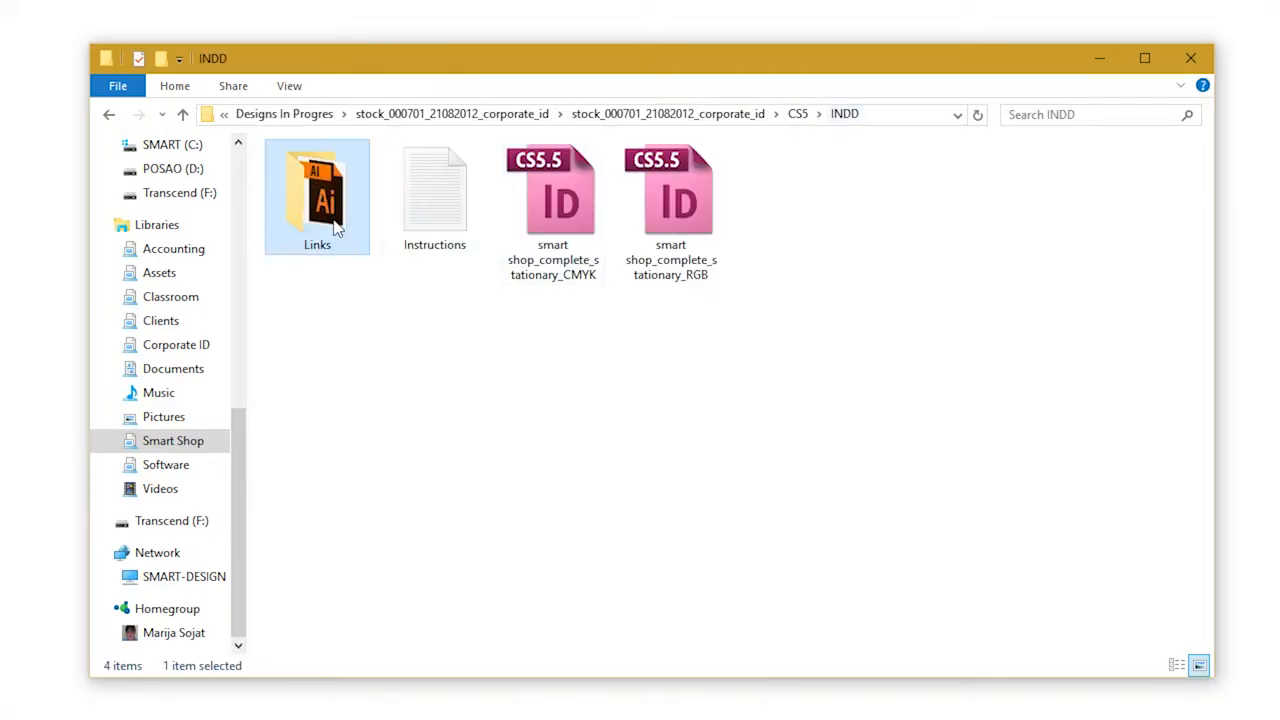
- Open smart shop_complete_stationary_CMYK in InDesign and minimize the file browser window
{"action": "left_click", "coordinate": [563, 182]}
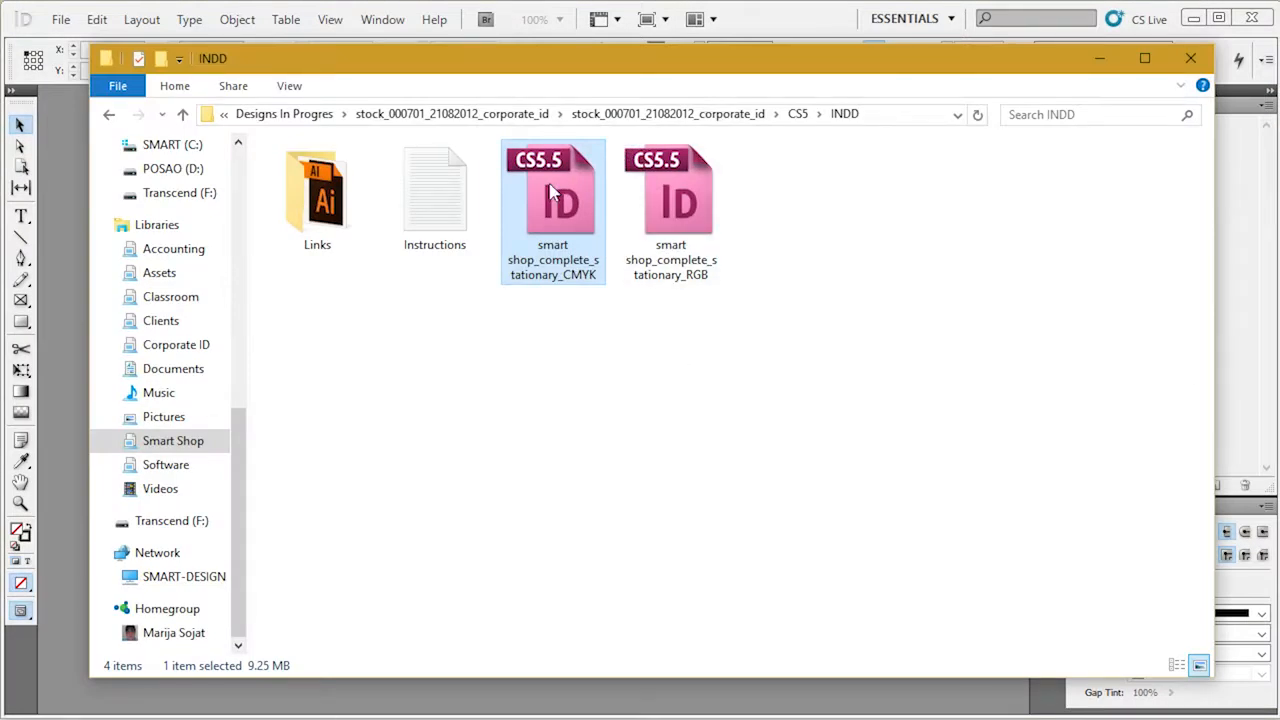
{"action": "left_click_drag", "start_coordinate": [550, 190], "coordinate": [645, 714]}
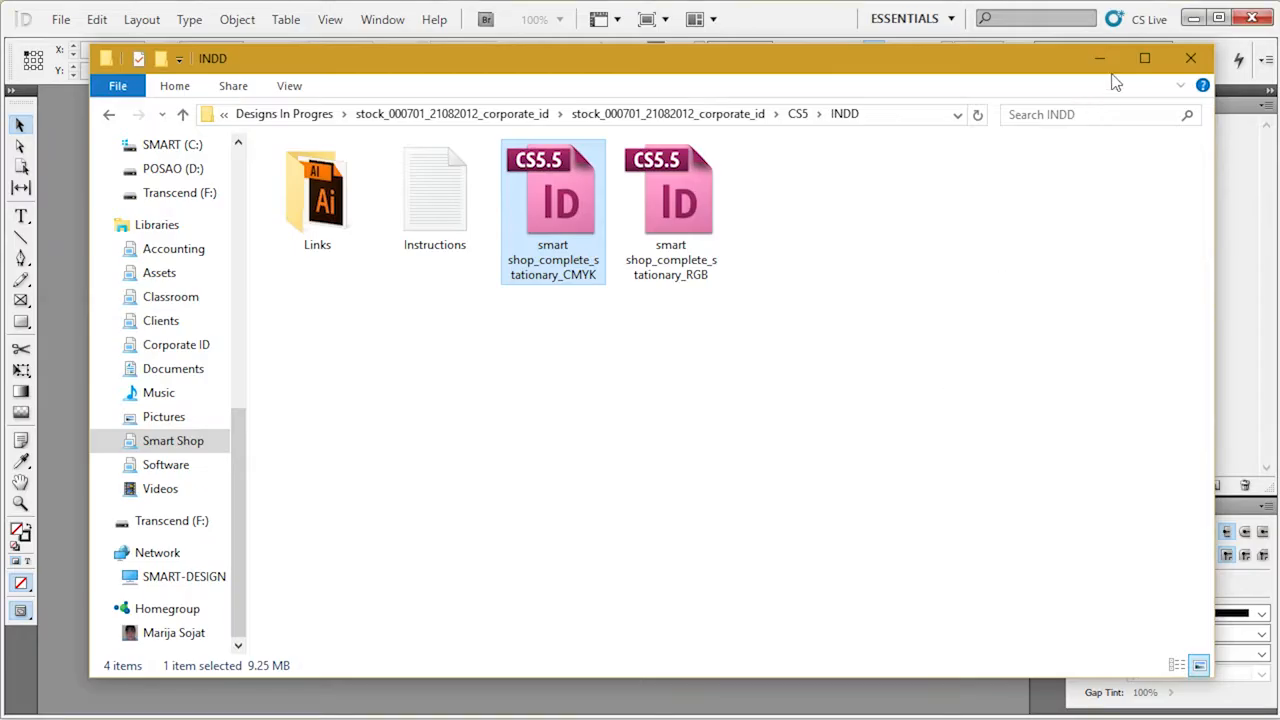
{"action": "left_click", "coordinate": [1093, 55]}
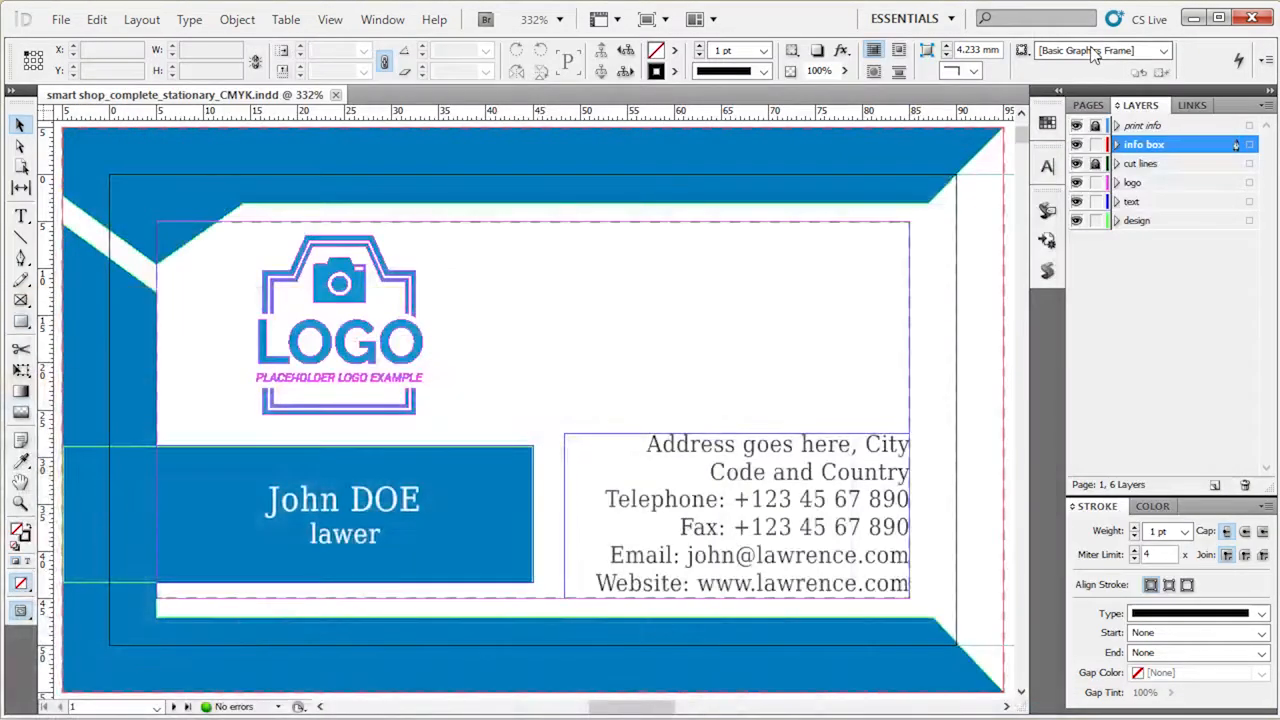
- Browse the document's master pages and display the D-Envelope master fitted to the window
{"action": "left_click", "coordinate": [1093, 106]}
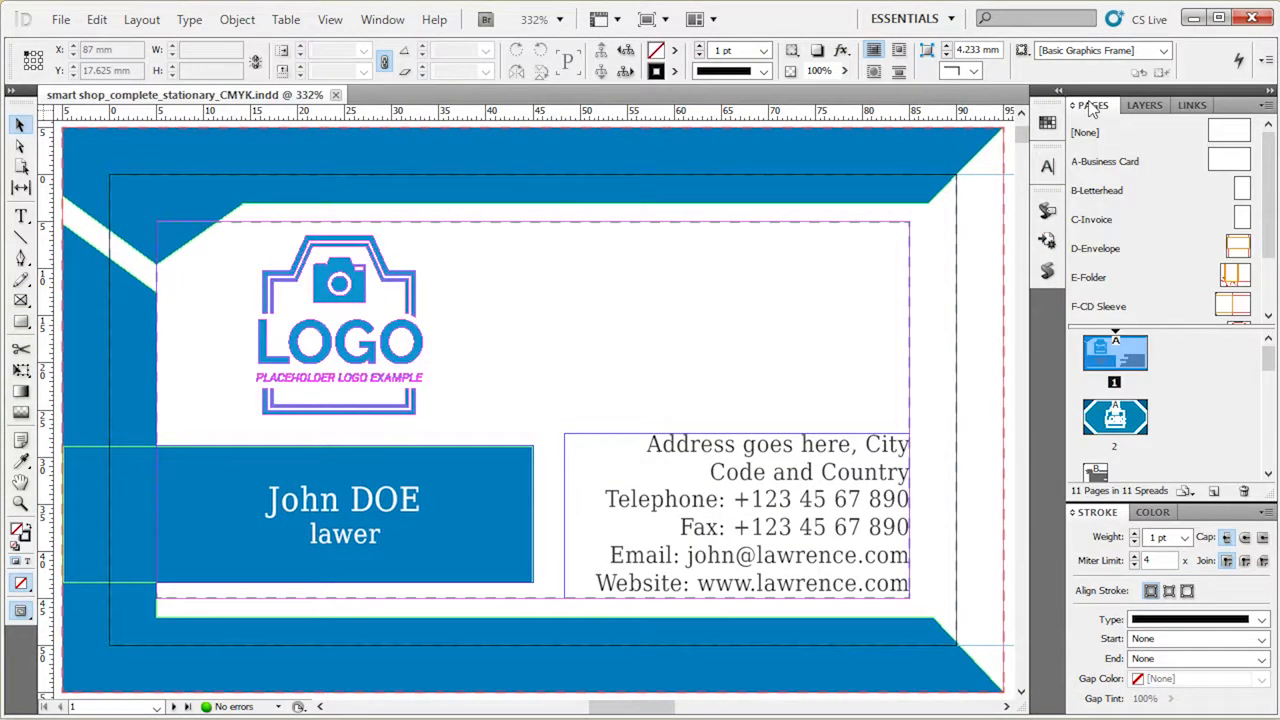
{"action": "left_click", "coordinate": [1245, 163]}
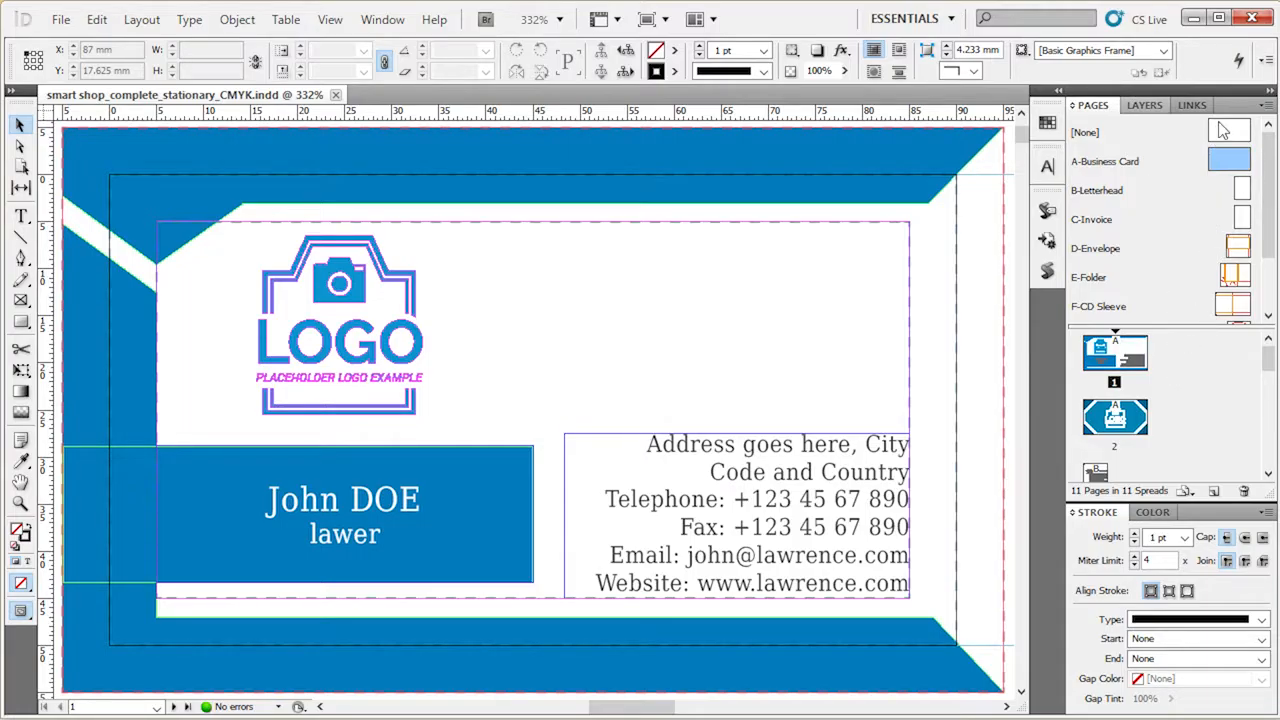
{"action": "scroll", "coordinate": [1149, 269], "scroll_direction": "down", "scroll_amount": 1}
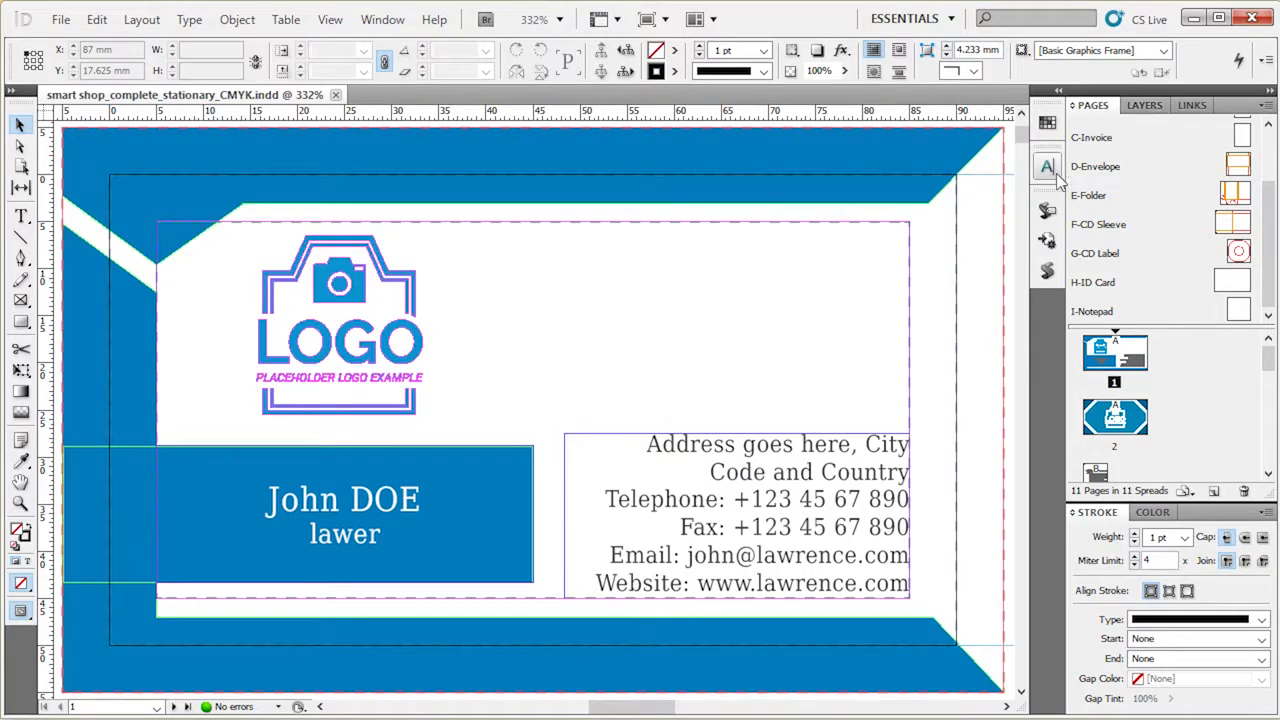
{"action": "double_click", "coordinate": [1238, 166]}
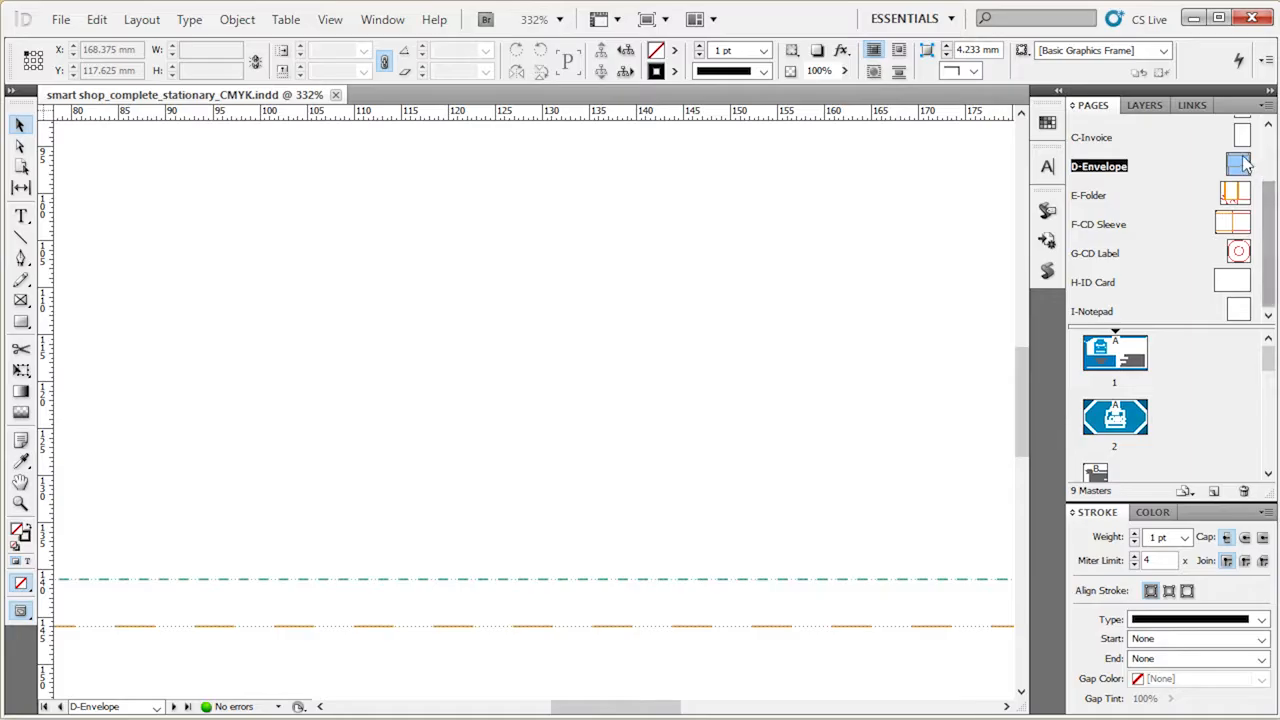
{"action": "key", "text": "ctrl+0"}
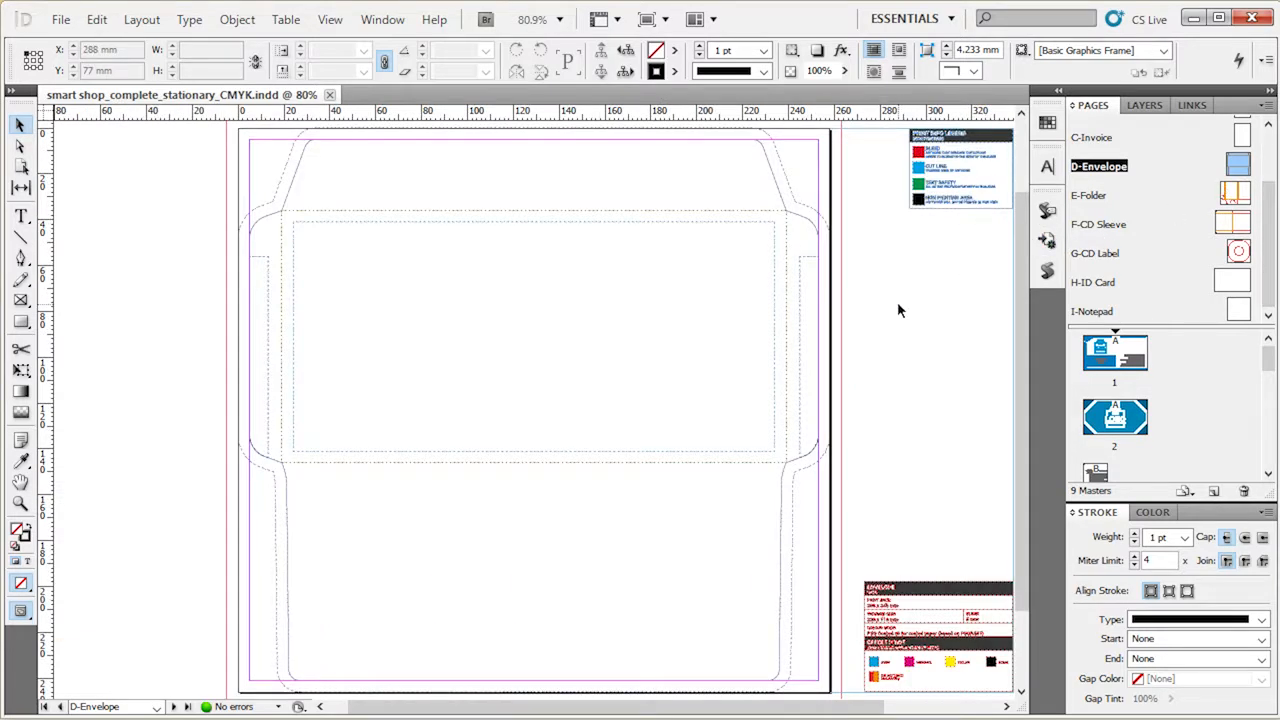
- Display the C-Invoice master page fitted to the window
{"action": "double_click", "coordinate": [1242, 135]}
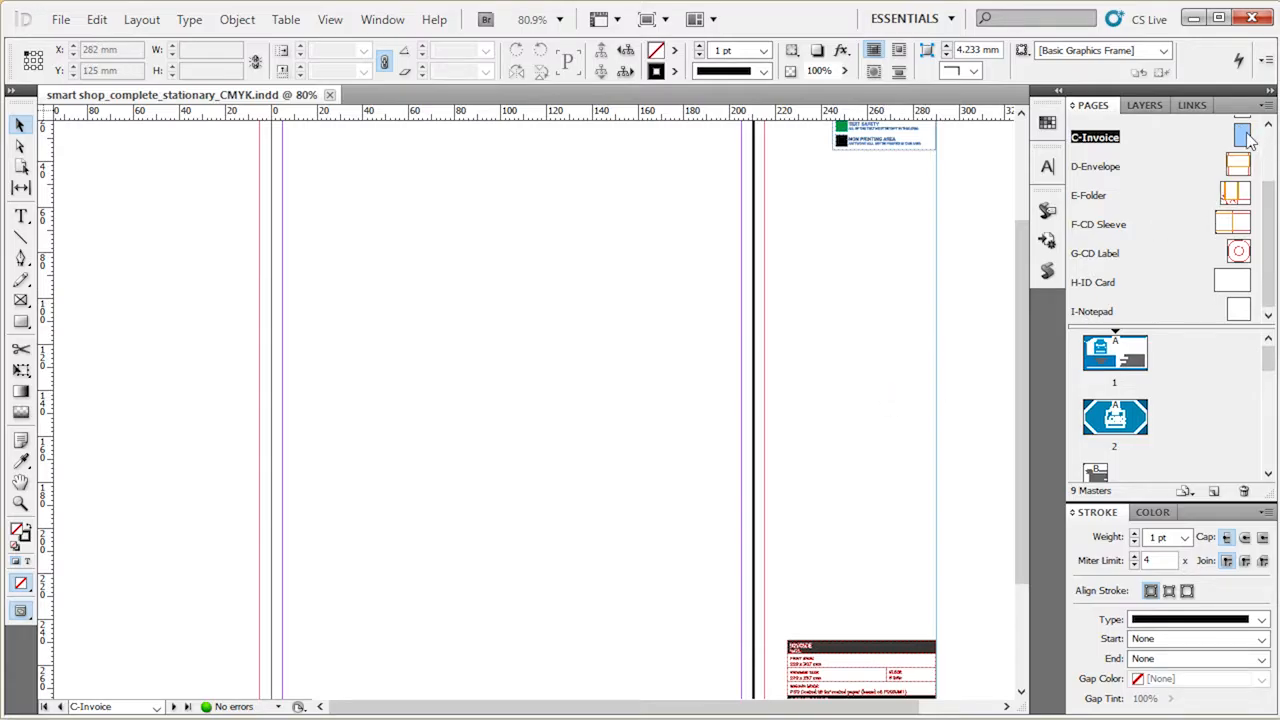
{"action": "key", "text": "ctrl+0"}
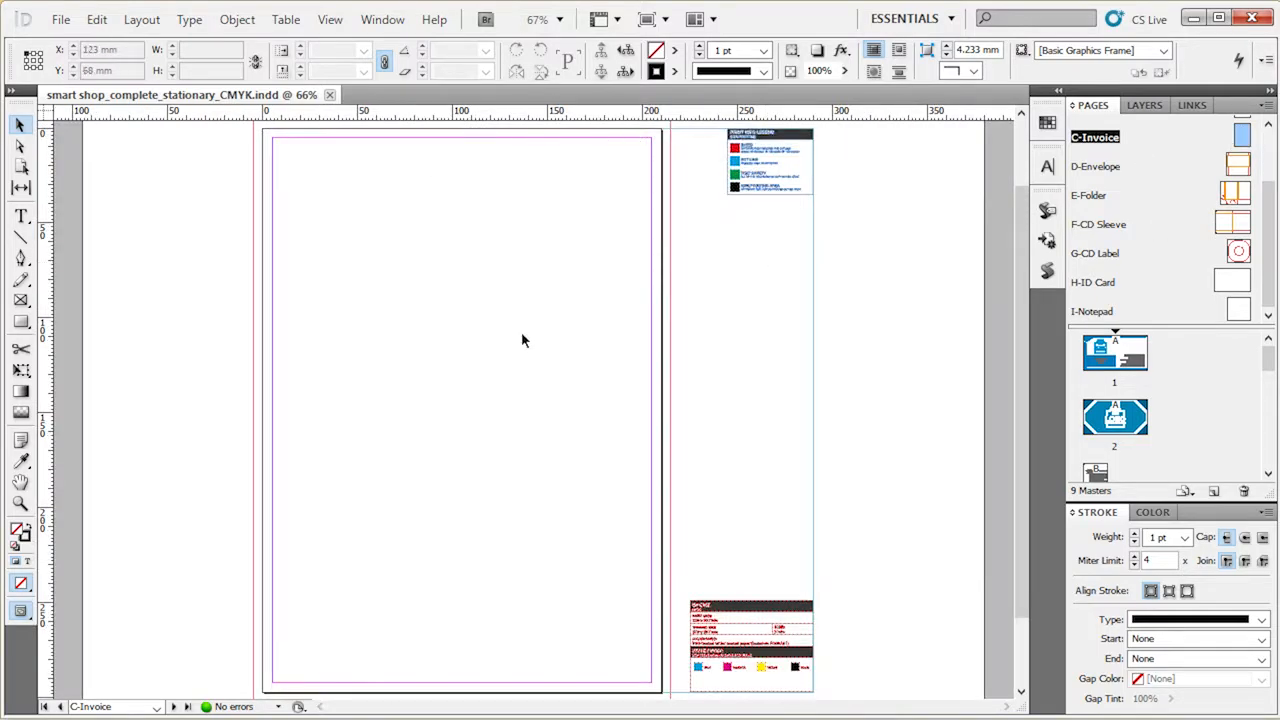
{"action": "scroll", "coordinate": [1203, 199], "scroll_direction": "up", "scroll_amount": 3}
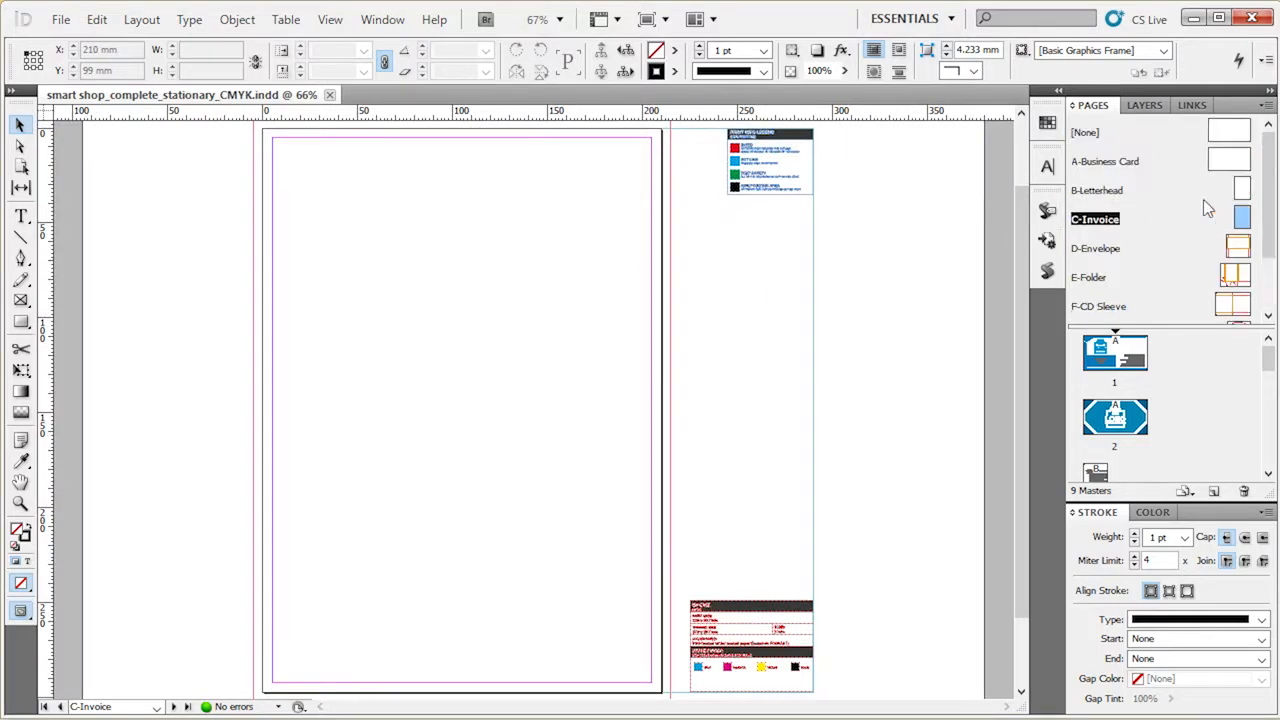
- Open the A-Business Card master, show the document's layers and magnify the card to 300%
{"action": "left_click", "coordinate": [1242, 143]}
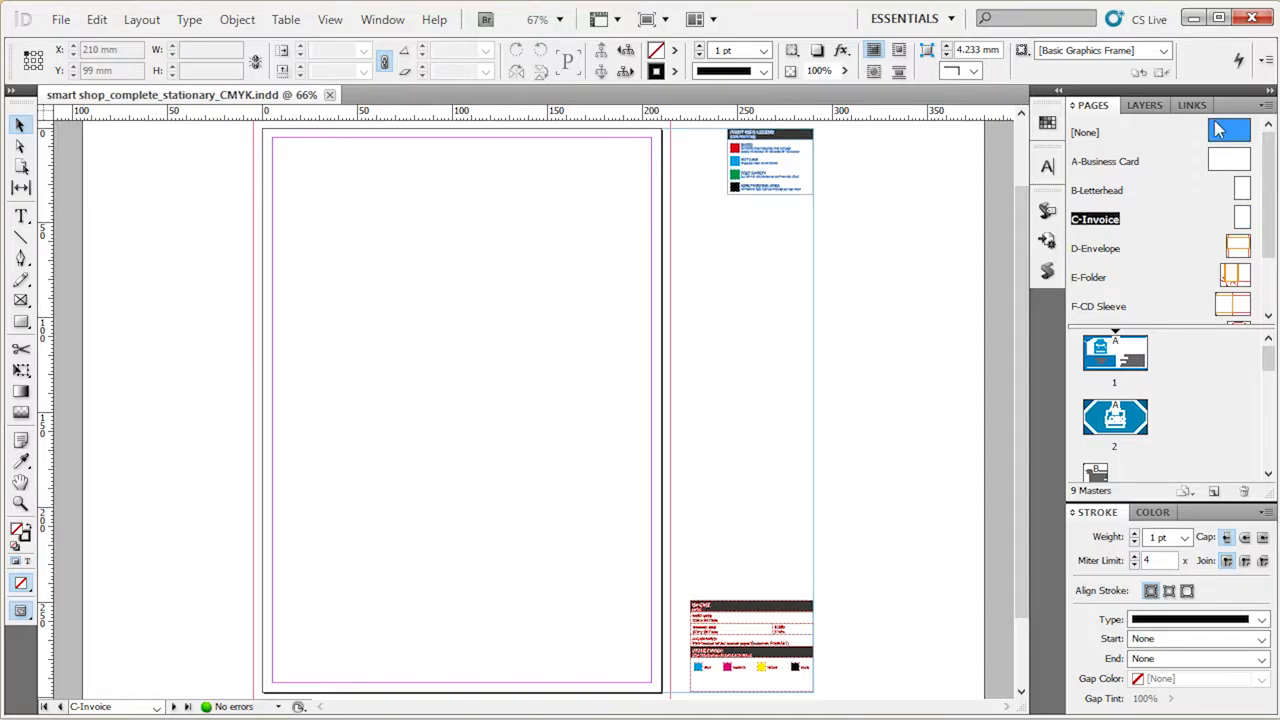
{"action": "double_click", "coordinate": [1226, 162]}
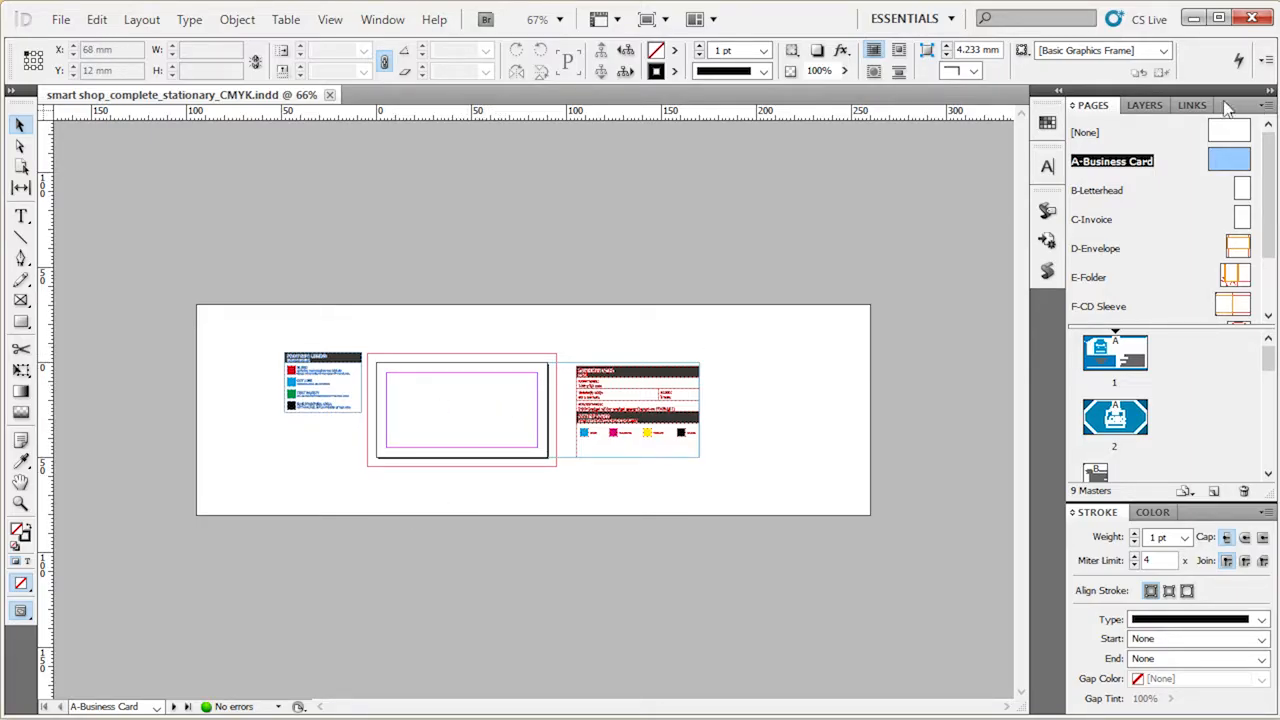
{"action": "left_click", "coordinate": [1140, 106]}
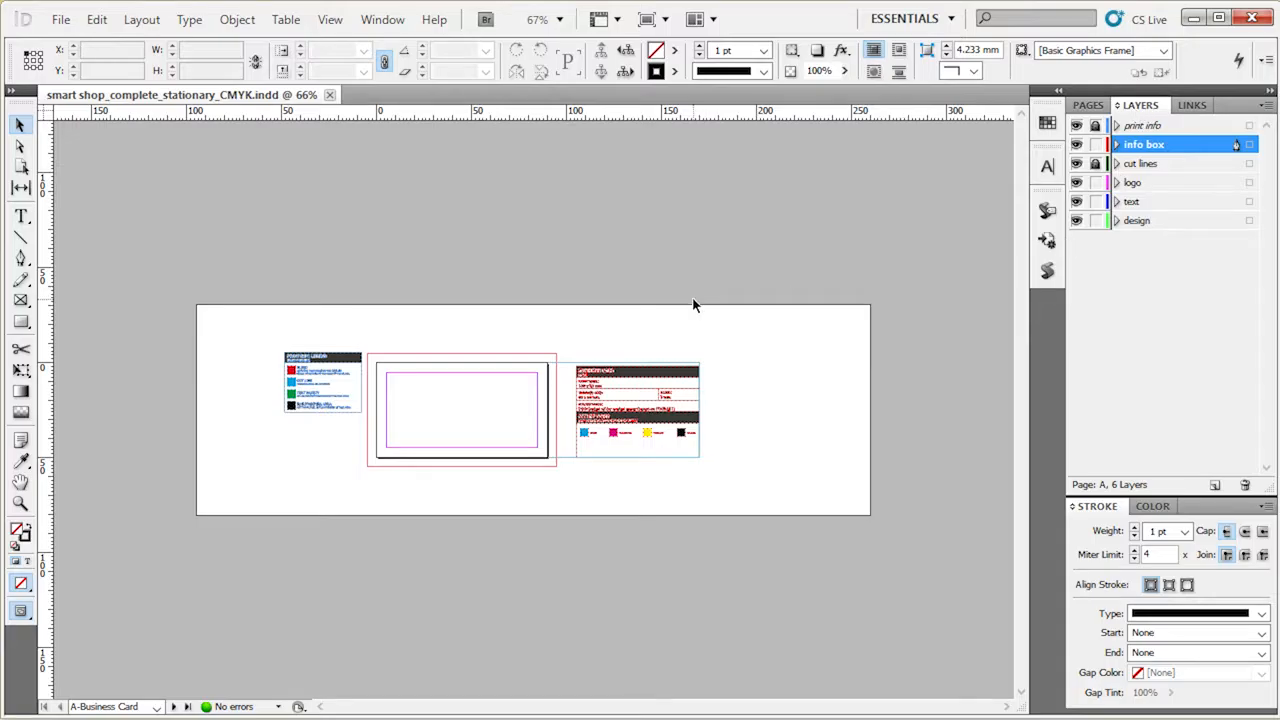
{"action": "key", "text": "ctrl+equal"}
{"action": "key", "text": "ctrl+equal"}
{"action": "left_click_drag", "start_coordinate": [514, 300], "coordinate": [688, 286]}
{"action": "key", "text": "ctrl+equal"}
{"action": "key", "text": "ctrl+equal"}
{"action": "key", "text": "ctrl+equal"}
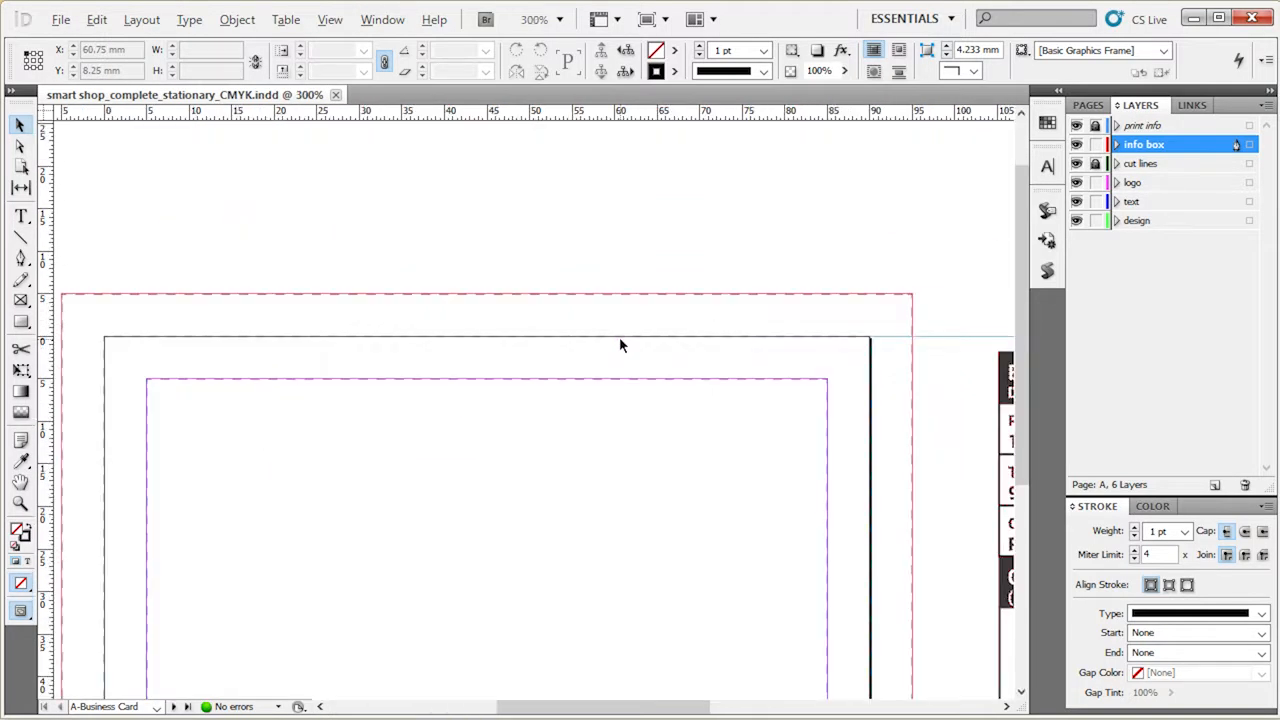
- Toggle the print info layer's visibility off and on, and examine the print legend and specification box beside the business card
{"action": "left_click", "coordinate": [1076, 126]}
{"action": "left_click", "coordinate": [1076, 126]}
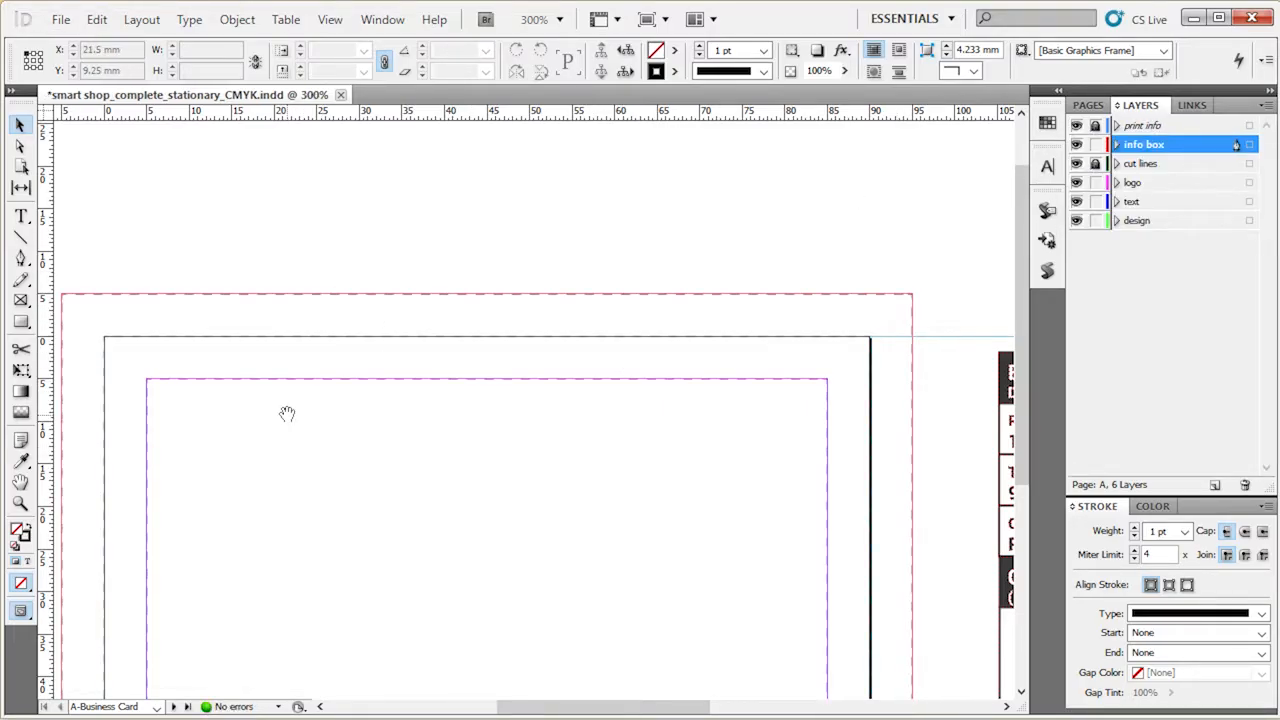
{"action": "left_click_drag", "start_coordinate": [287, 413], "coordinate": [682, 345]}
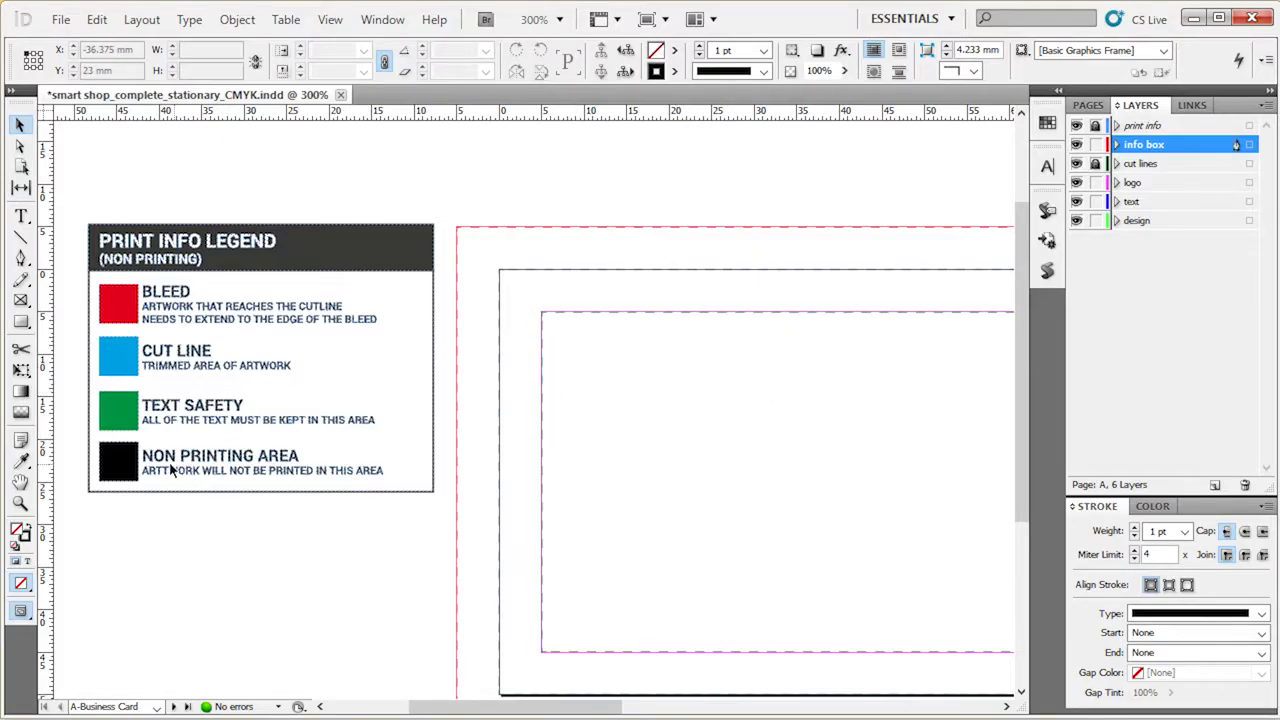
{"action": "left_click_drag", "start_coordinate": [757, 543], "coordinate": [294, 466]}
{"action": "left_click_drag", "start_coordinate": [752, 458], "coordinate": [262, 455]}
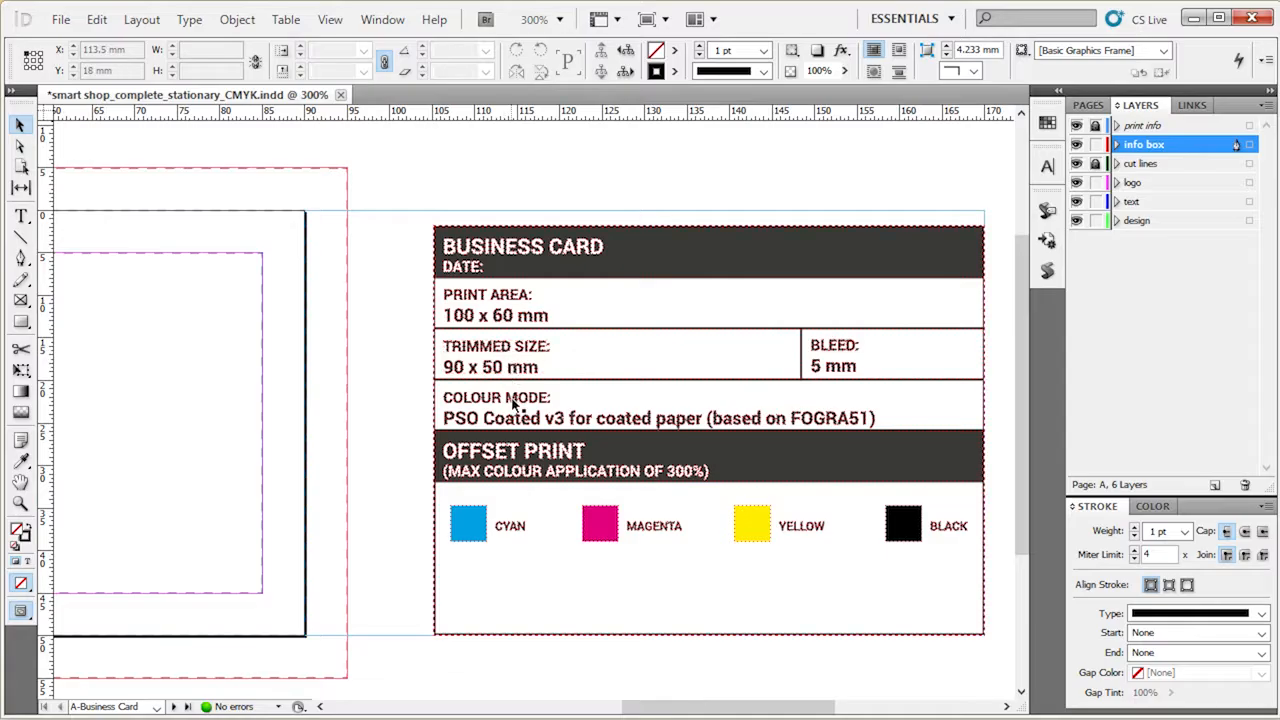
{"action": "left_click_drag", "start_coordinate": [457, 207], "coordinate": [800, 315]}
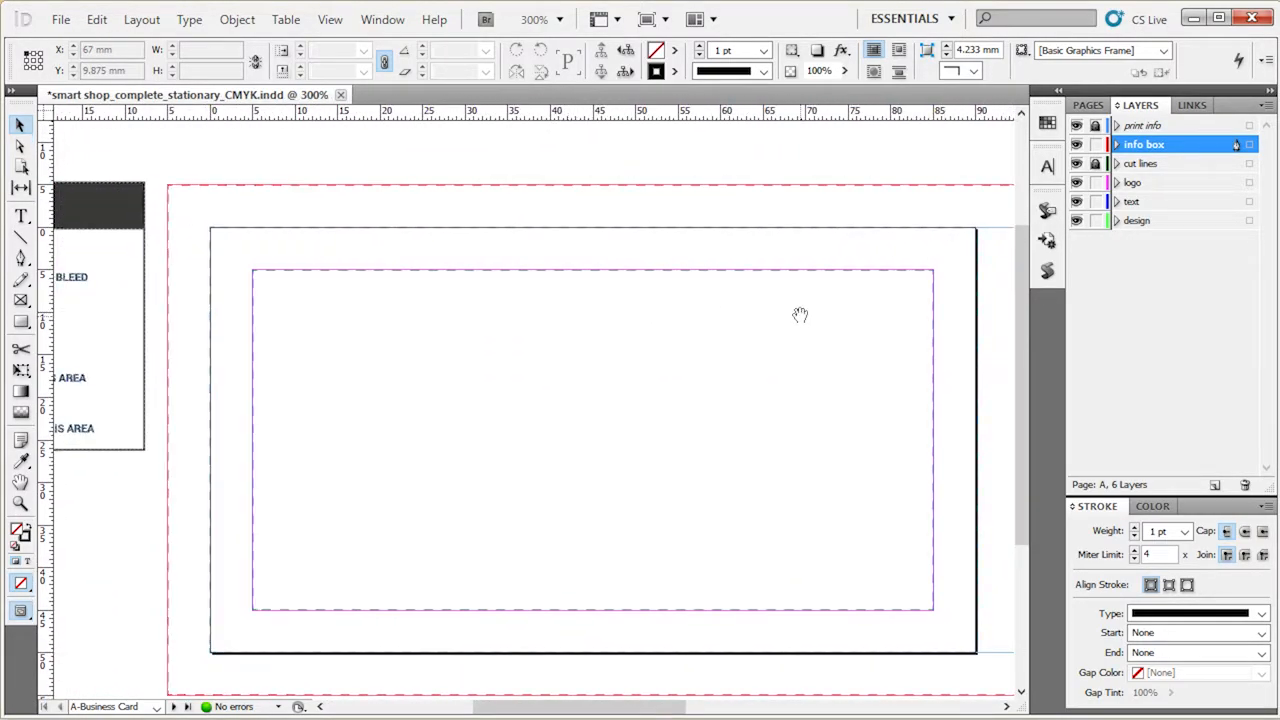
- Select the print info layer followed by the cut lines layer, and show the page list again
{"action": "left_click", "coordinate": [1148, 126]}
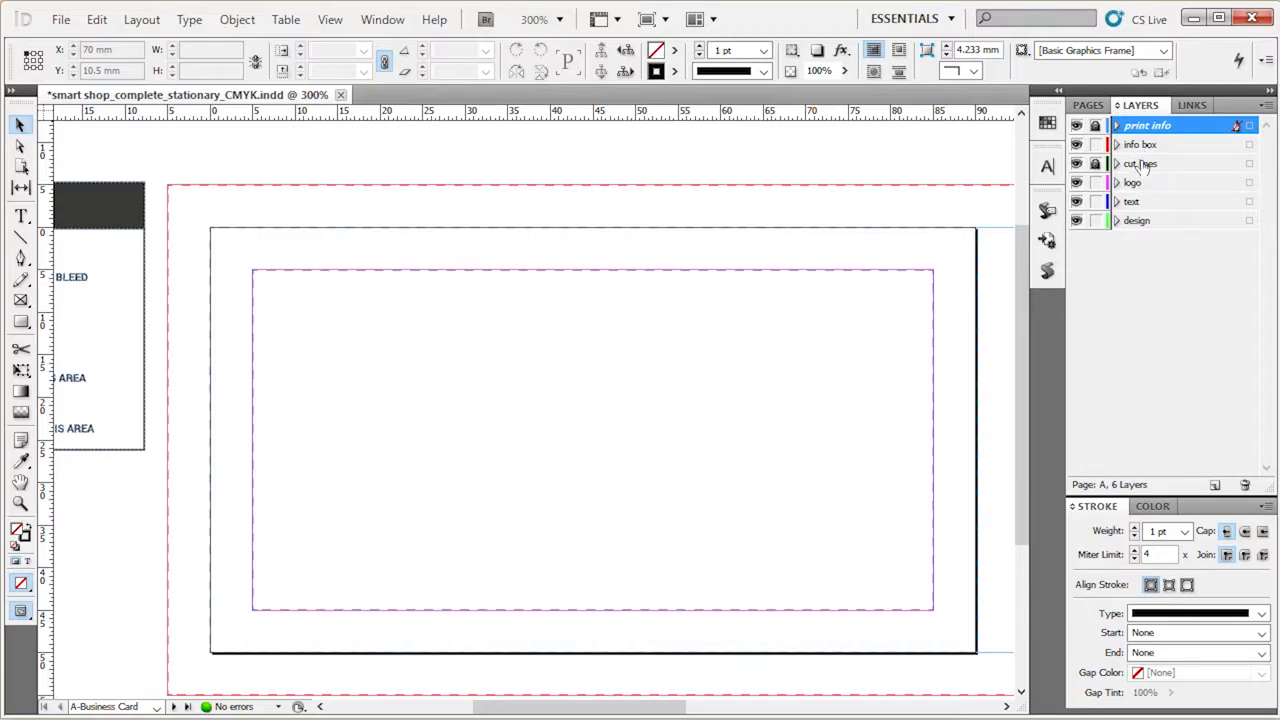
{"action": "left_click", "coordinate": [1141, 165]}
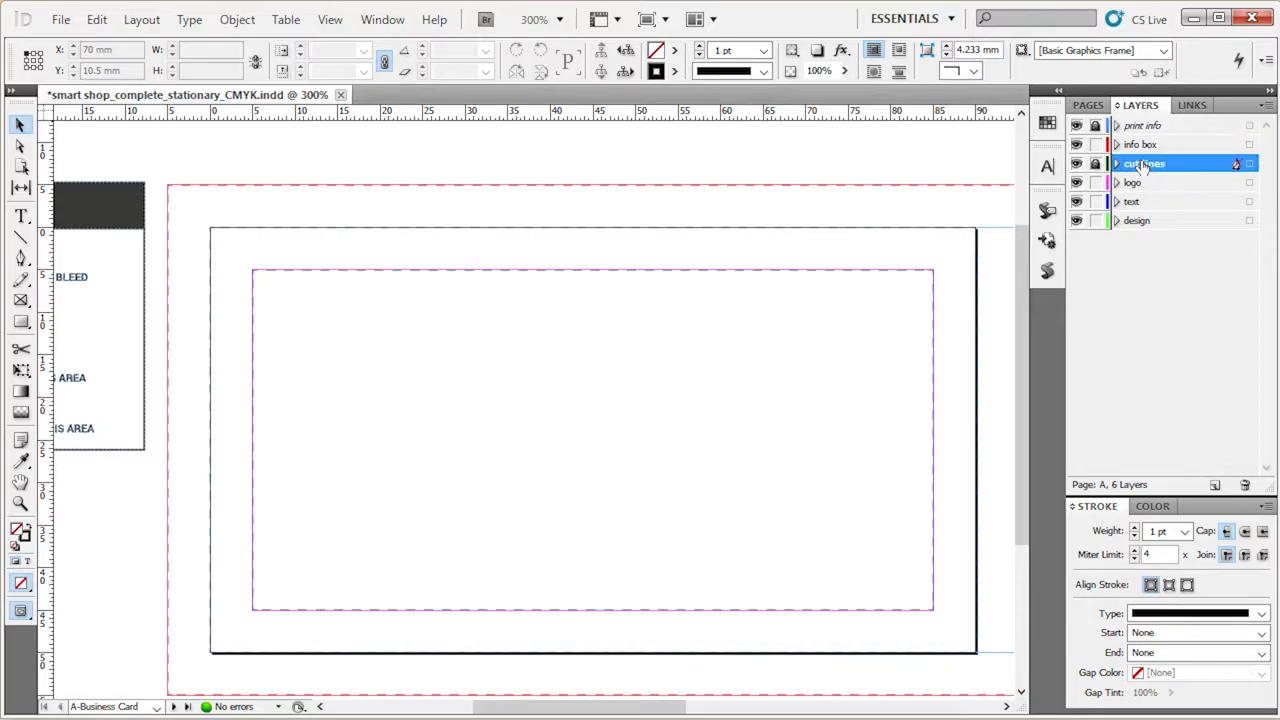
{"action": "left_click", "coordinate": [1092, 106]}
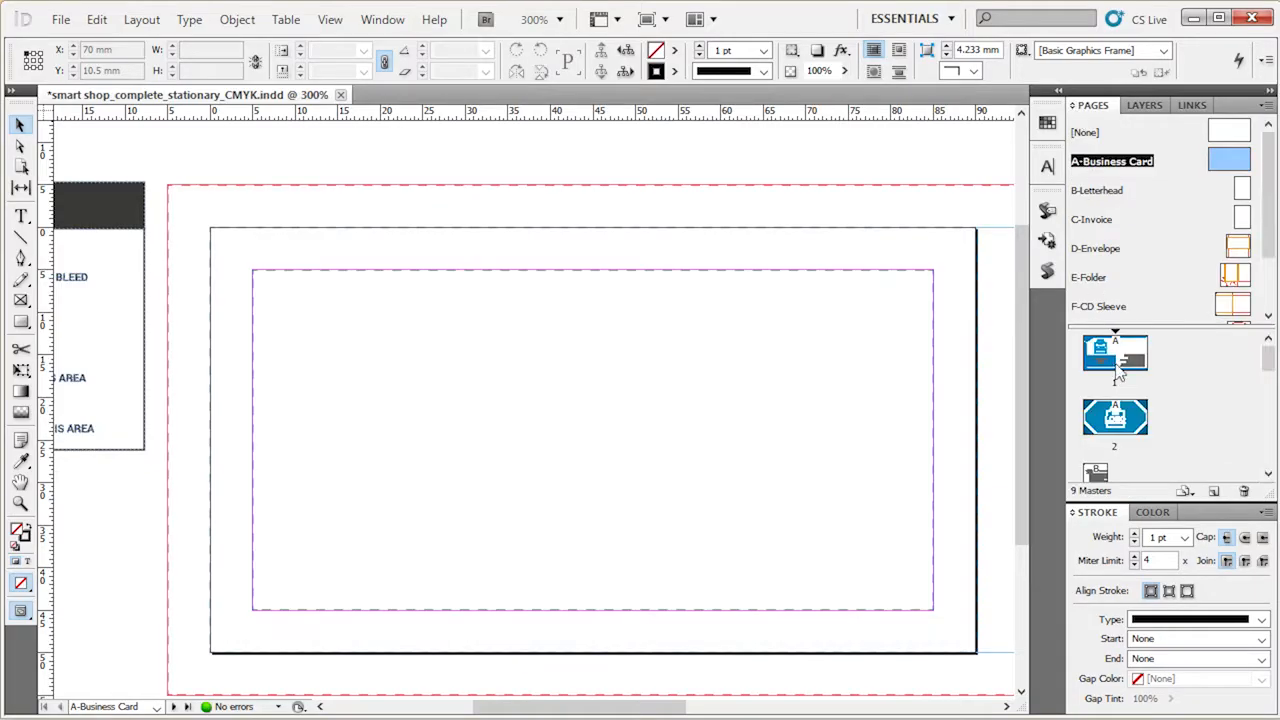
- Enlarge the document page list beneath the masters and open page 1, the business card front
{"action": "left_click_drag", "start_coordinate": [1194, 327], "coordinate": [1190, 231]}
{"action": "left_click", "coordinate": [1127, 262]}
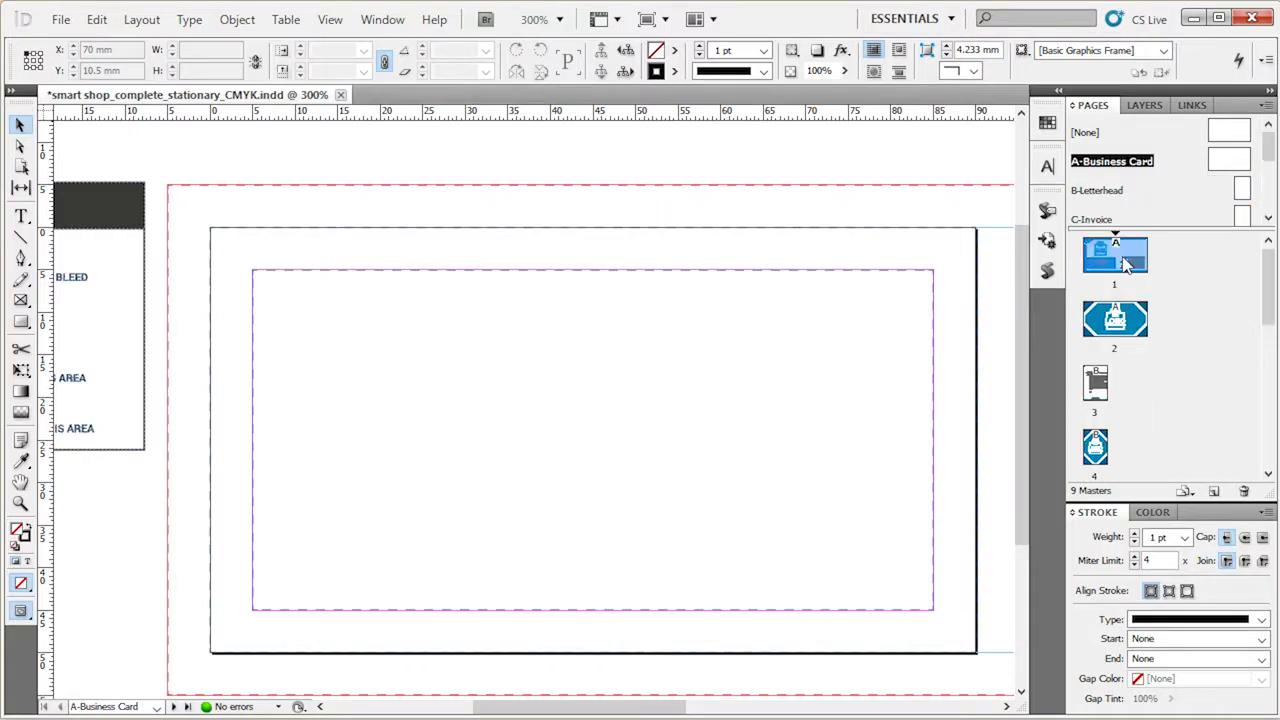
{"action": "double_click", "coordinate": [1133, 280]}
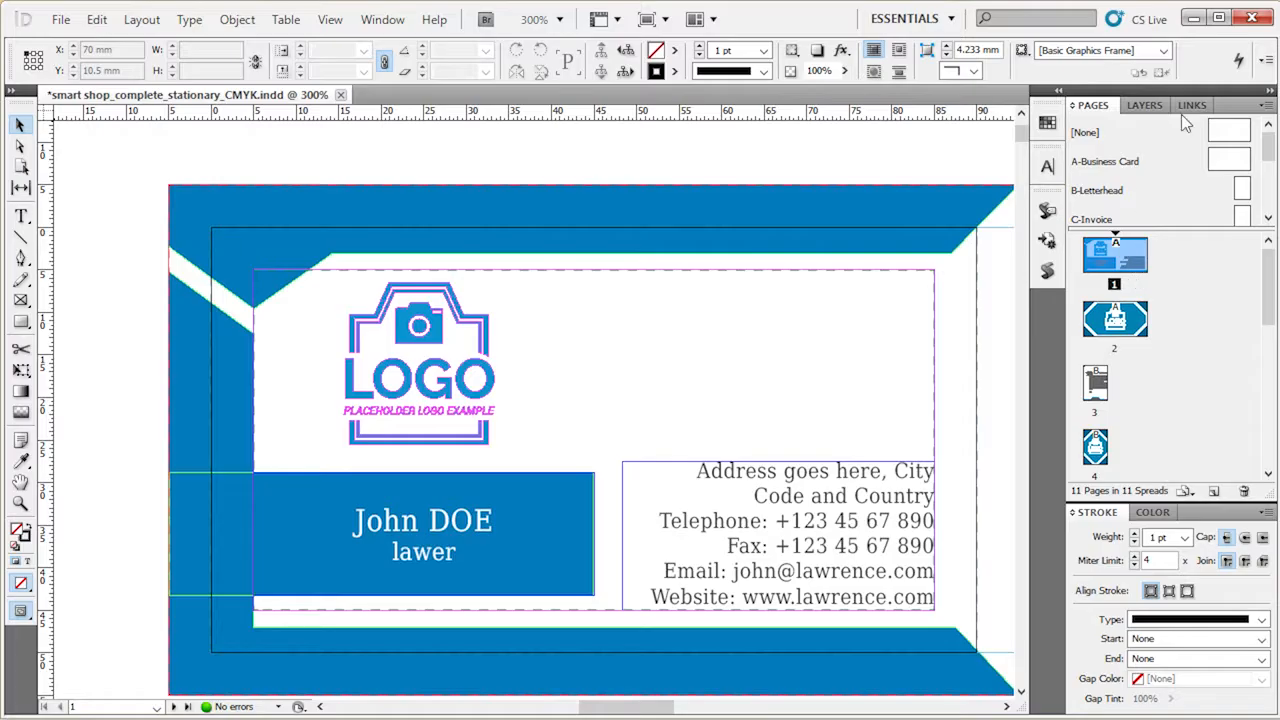
- Show the business card's layers, select the design, text and logo layers in turn, and return to the page list
{"action": "left_click", "coordinate": [1144, 105]}
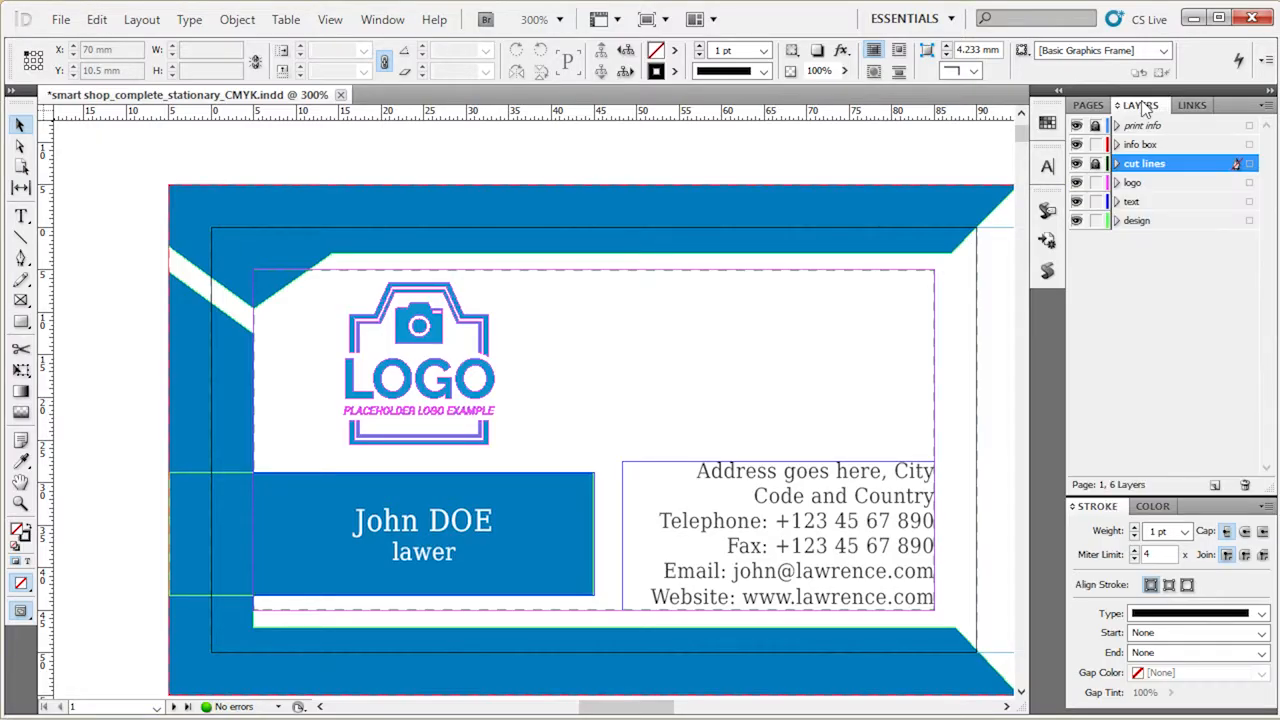
{"action": "left_click", "coordinate": [1135, 221]}
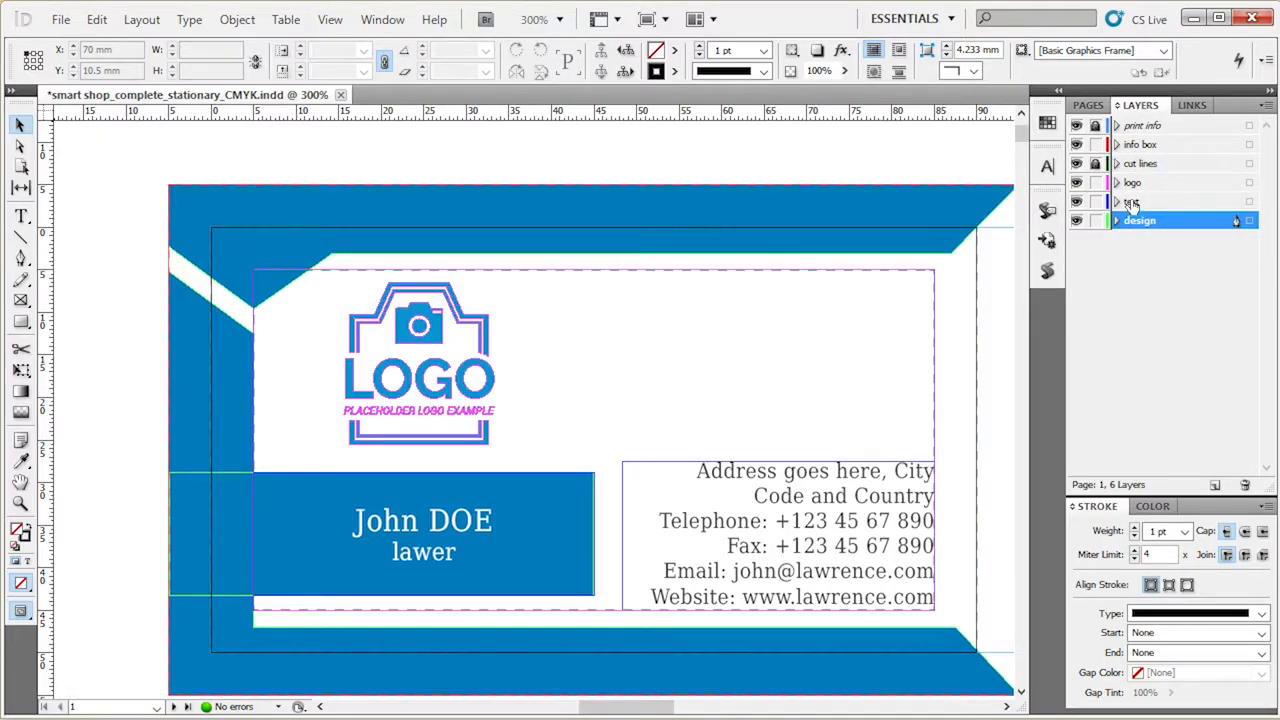
{"action": "left_click", "coordinate": [1131, 203]}
{"action": "left_click", "coordinate": [1134, 182]}
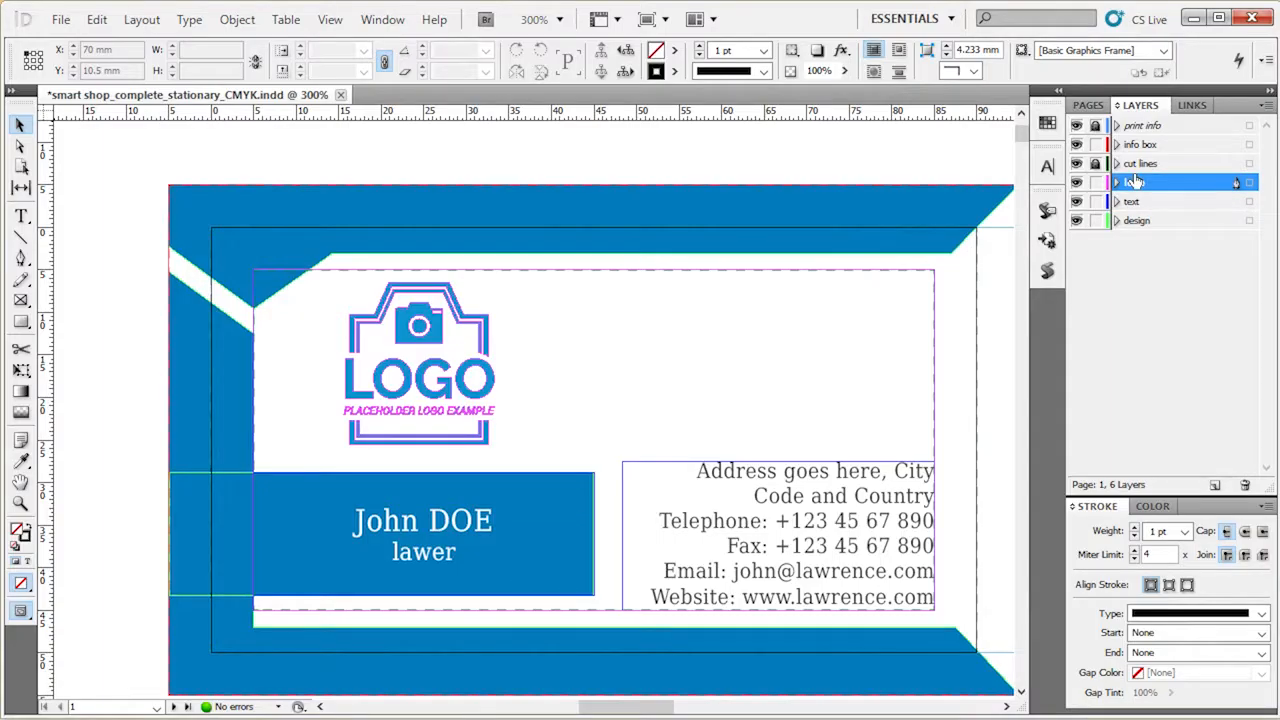
{"action": "left_click", "coordinate": [1090, 105]}
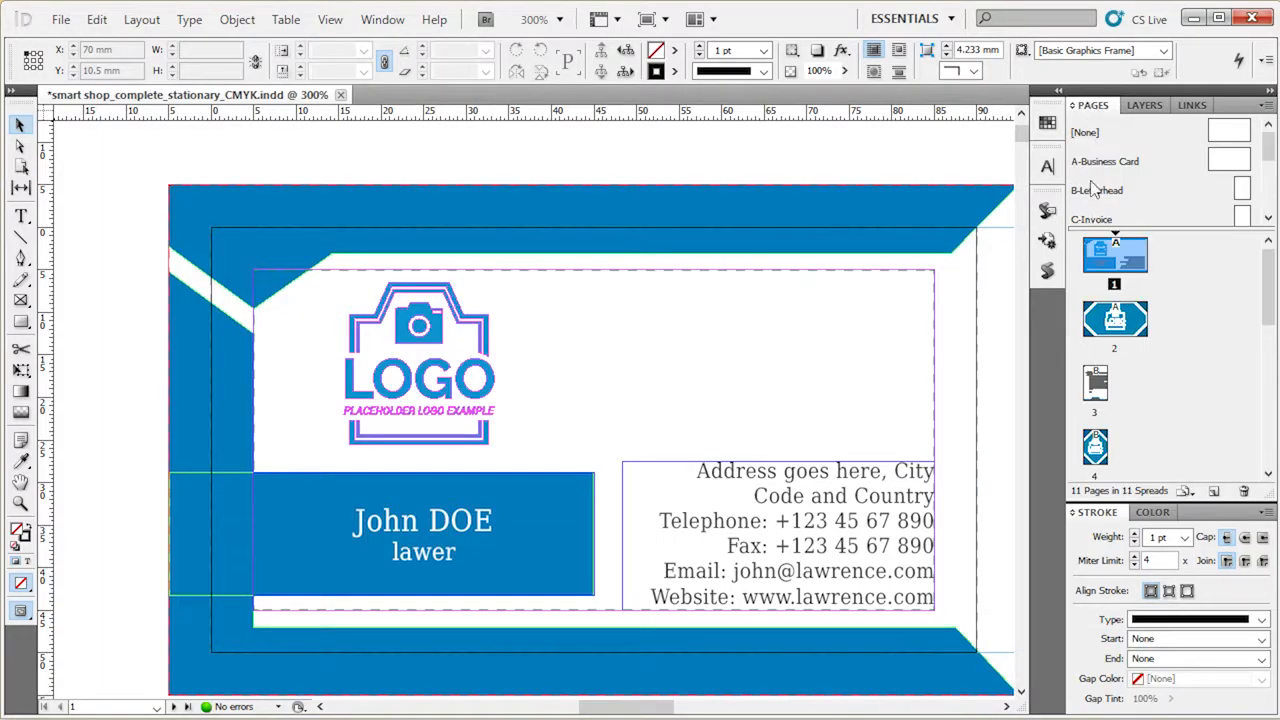
- Ungroup the blue background artwork on the page 1 business card and deselect it
{"action": "double_click", "coordinate": [1122, 262]}
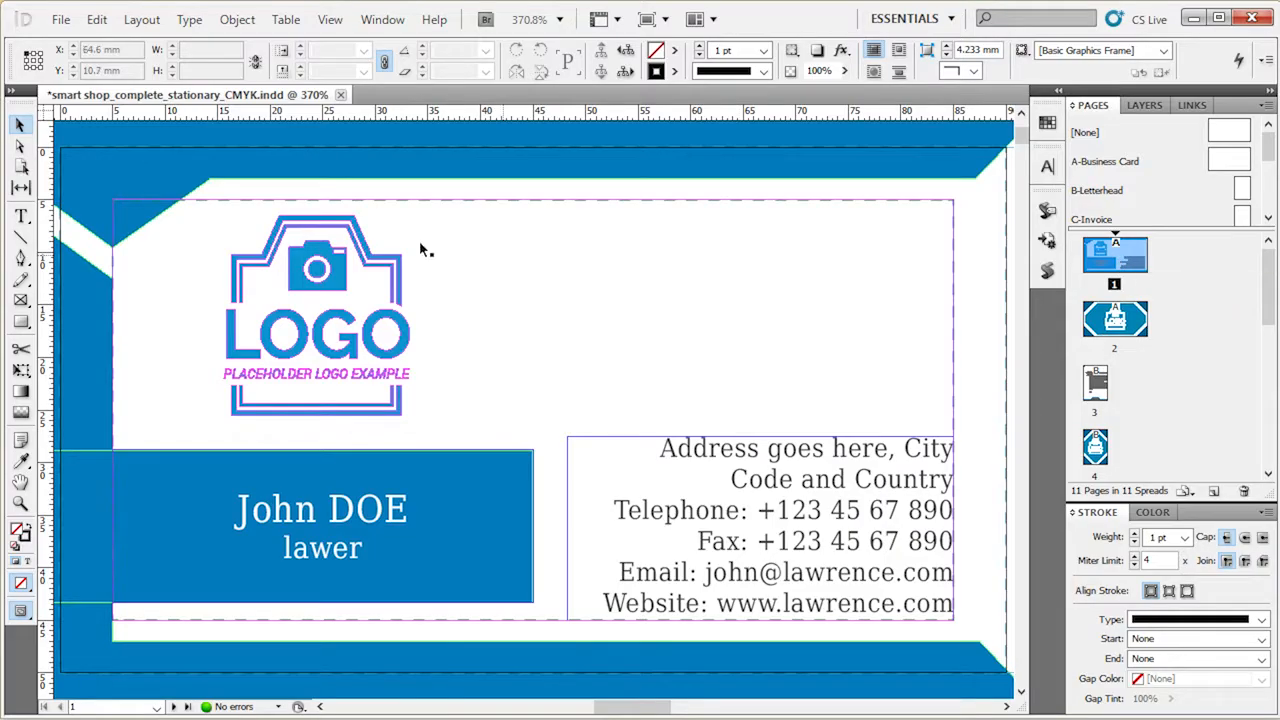
{"action": "left_click", "coordinate": [346, 149]}
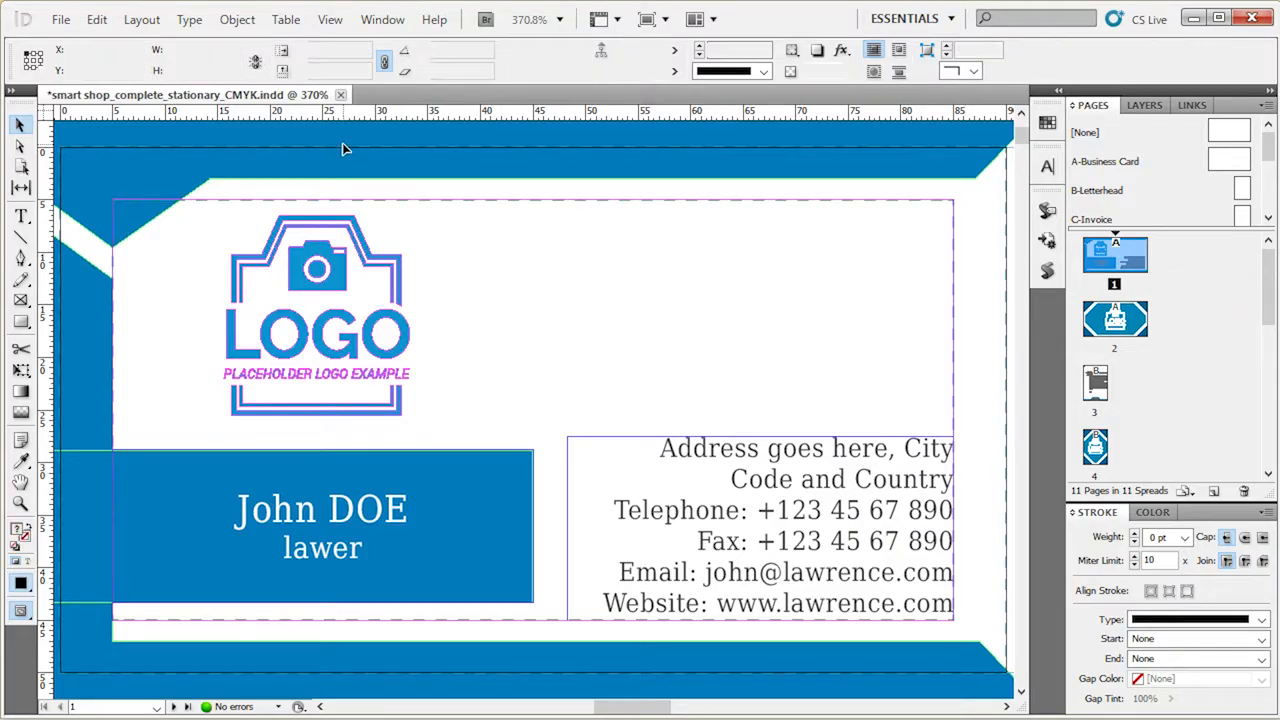
{"action": "right_click", "coordinate": [668, 168]}
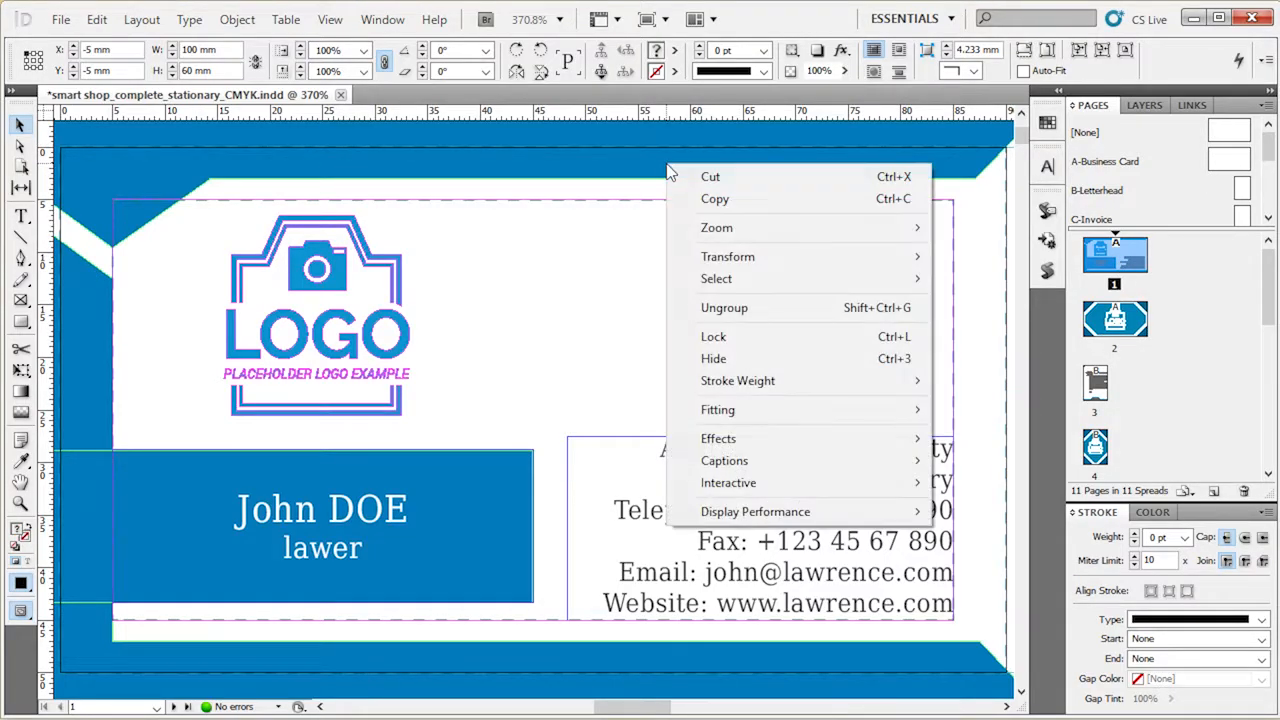
{"action": "left_click", "coordinate": [742, 310]}
{"action": "scroll", "coordinate": [790, 357], "scroll_direction": "up", "scroll_amount": 3}
{"action": "left_click", "coordinate": [723, 137]}
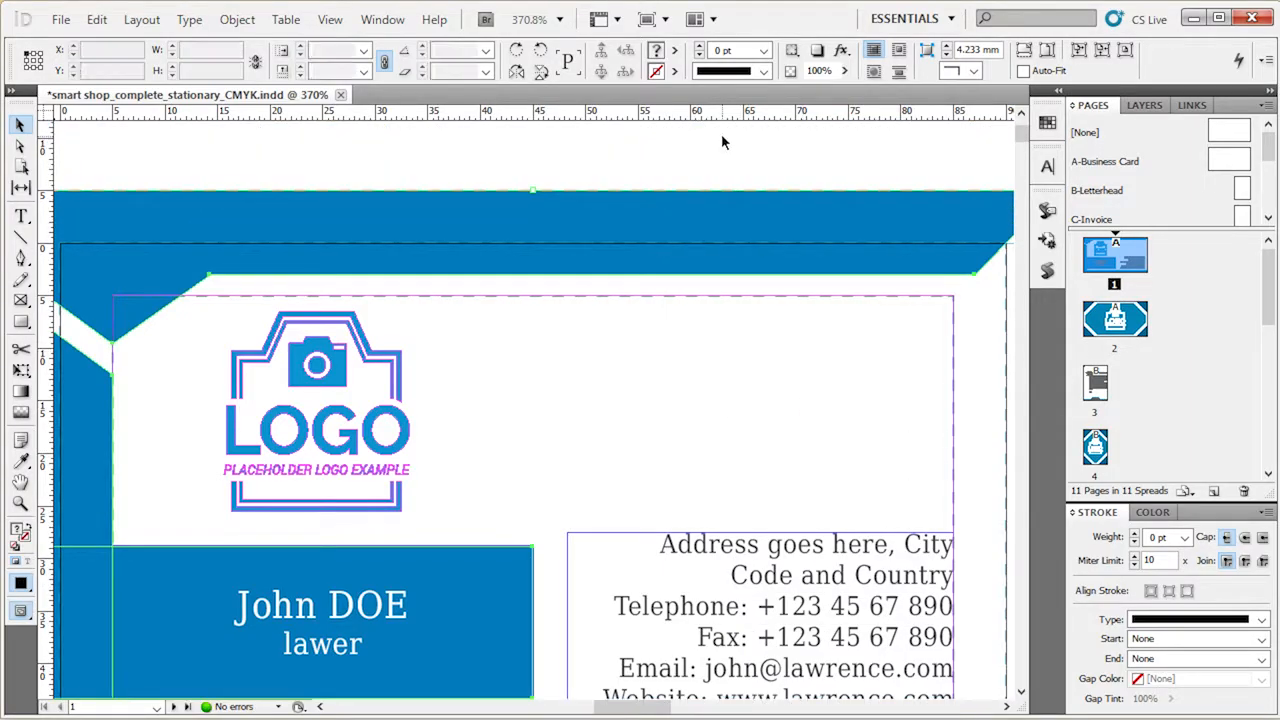
- Select the separated blue background shapes one after another, ending with the band along the card's upper edge
{"action": "left_click", "coordinate": [704, 238]}
{"action": "left_click", "coordinate": [68, 409]}
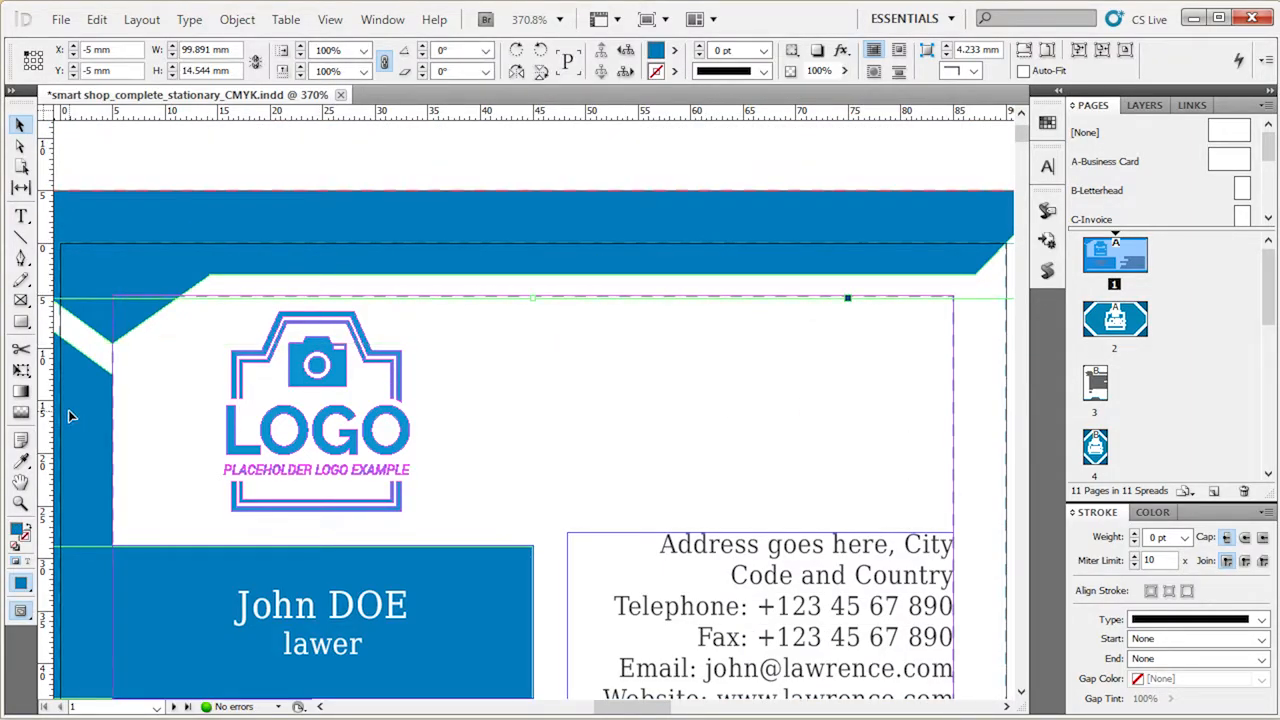
{"action": "left_click", "coordinate": [142, 590]}
{"action": "left_click", "coordinate": [238, 210]}
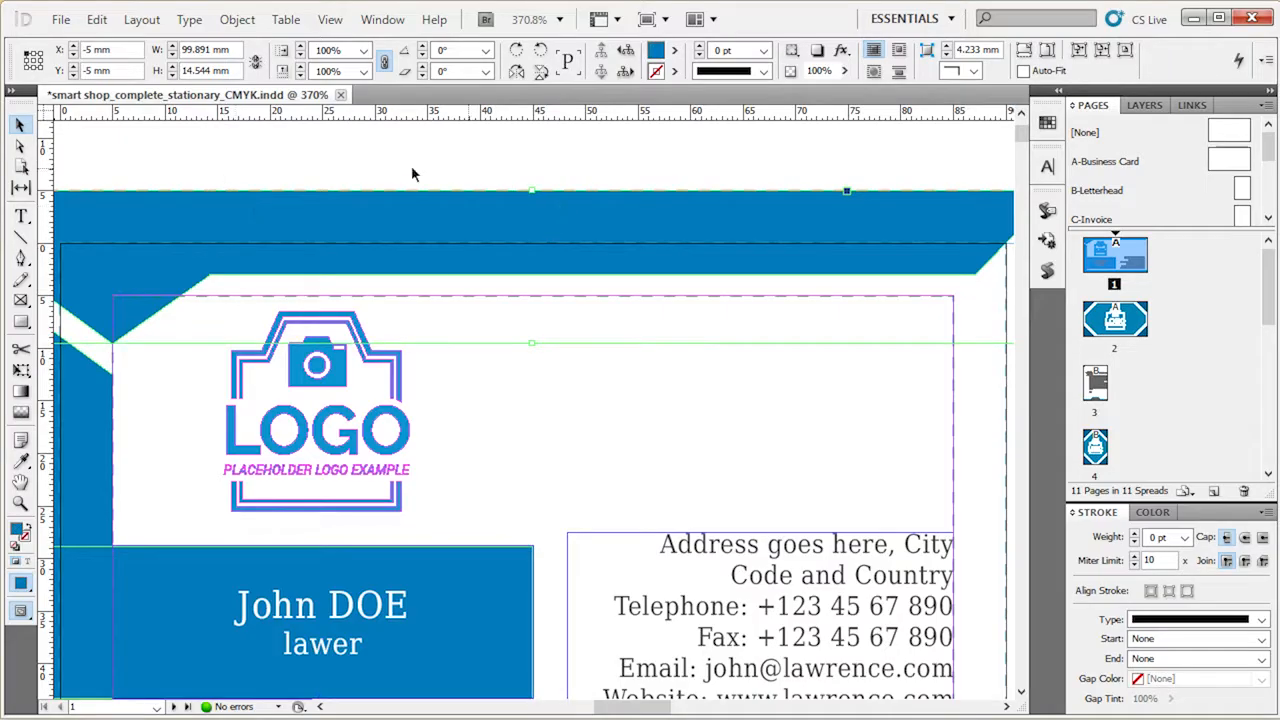
- Fill the card's upper band with the CMYK colour C=0 M=100 Y=0 K=25 using the Color Picker
{"action": "double_click", "coordinate": [16, 533]}
{"action": "left_click_drag", "start_coordinate": [715, 437], "coordinate": [630, 487]}
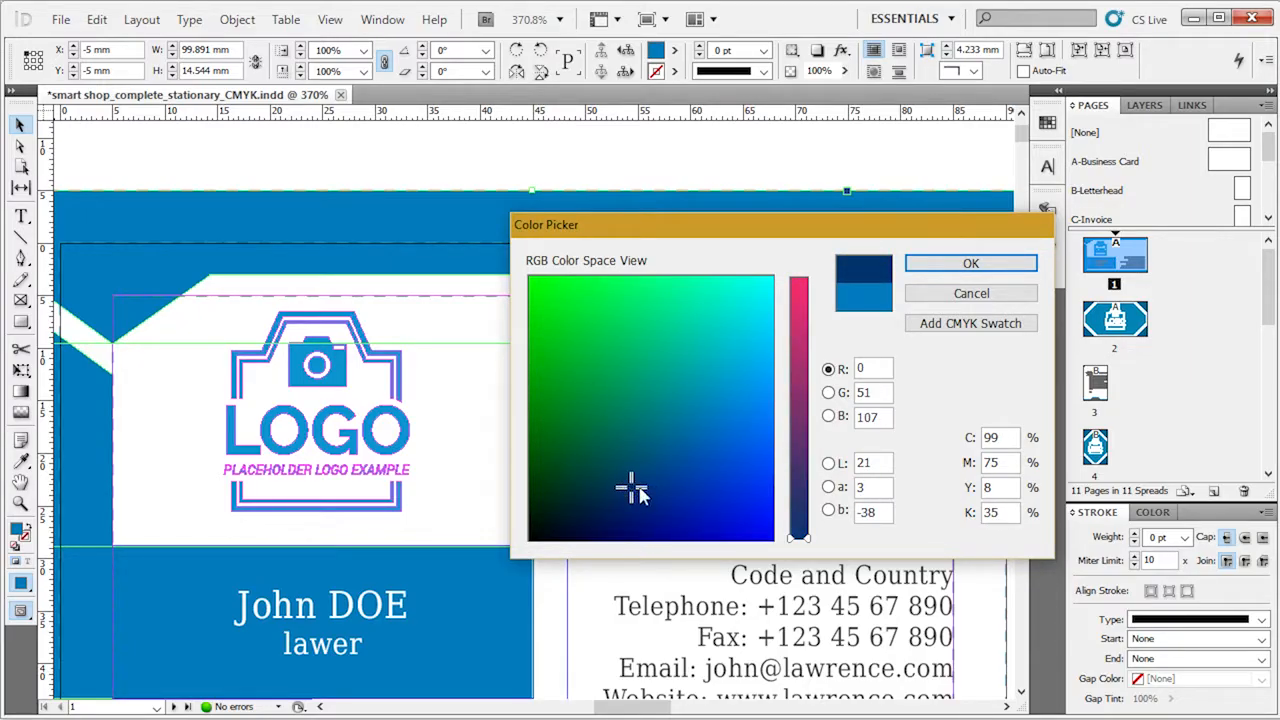
{"action": "left_click", "coordinate": [1016, 438]}
{"action": "double_click", "coordinate": [1014, 437]}
{"action": "type", "text": "0"}
{"action": "key", "text": "Tab"}
{"action": "type", "text": "100"}
{"action": "key", "text": "Tab"}
{"action": "type", "text": "0"}
{"action": "key", "text": "Tab"}
{"action": "type", "text": "0"}
{"action": "left_click", "coordinate": [1016, 440]}
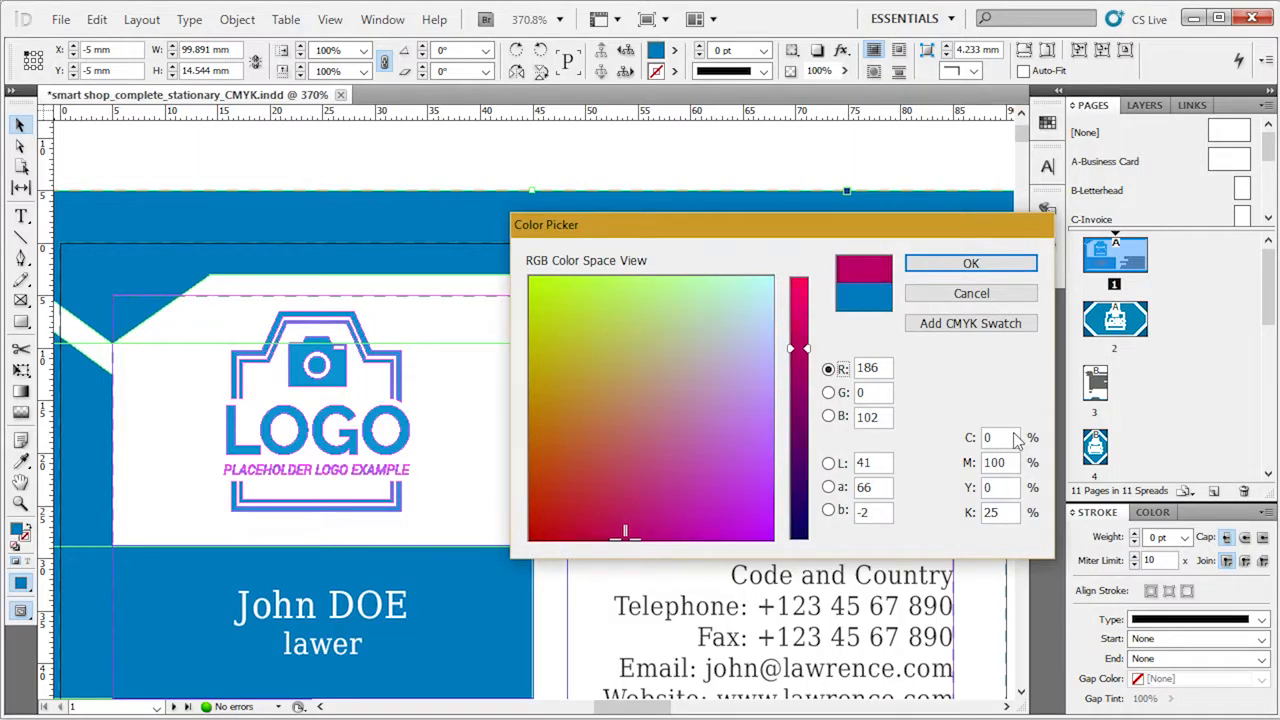
{"action": "left_click", "coordinate": [962, 263]}
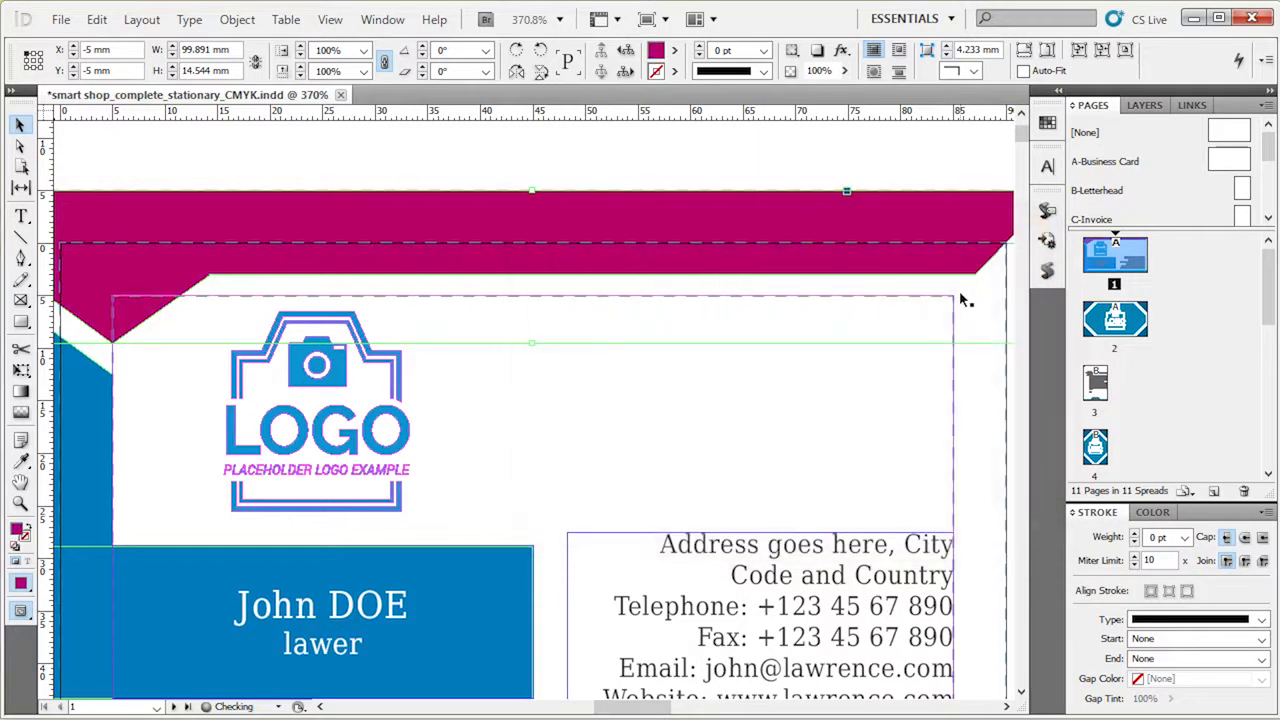
- Undo the upper band's fill change, deselect it and show the card at 300%
{"action": "left_click", "coordinate": [584, 138]}
{"action": "key", "text": "ctrl+z"}
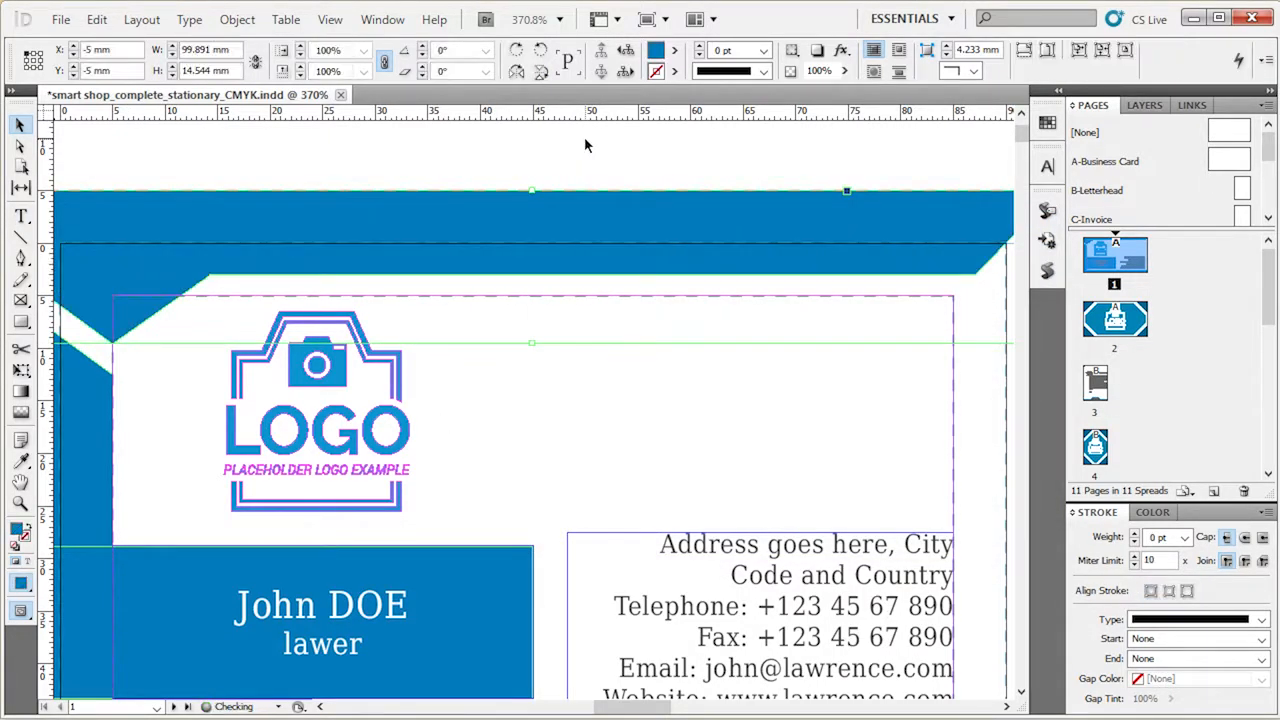
{"action": "scroll", "coordinate": [780, 297], "scroll_direction": "down", "scroll_amount": 1}
{"action": "left_click", "coordinate": [656, 181]}
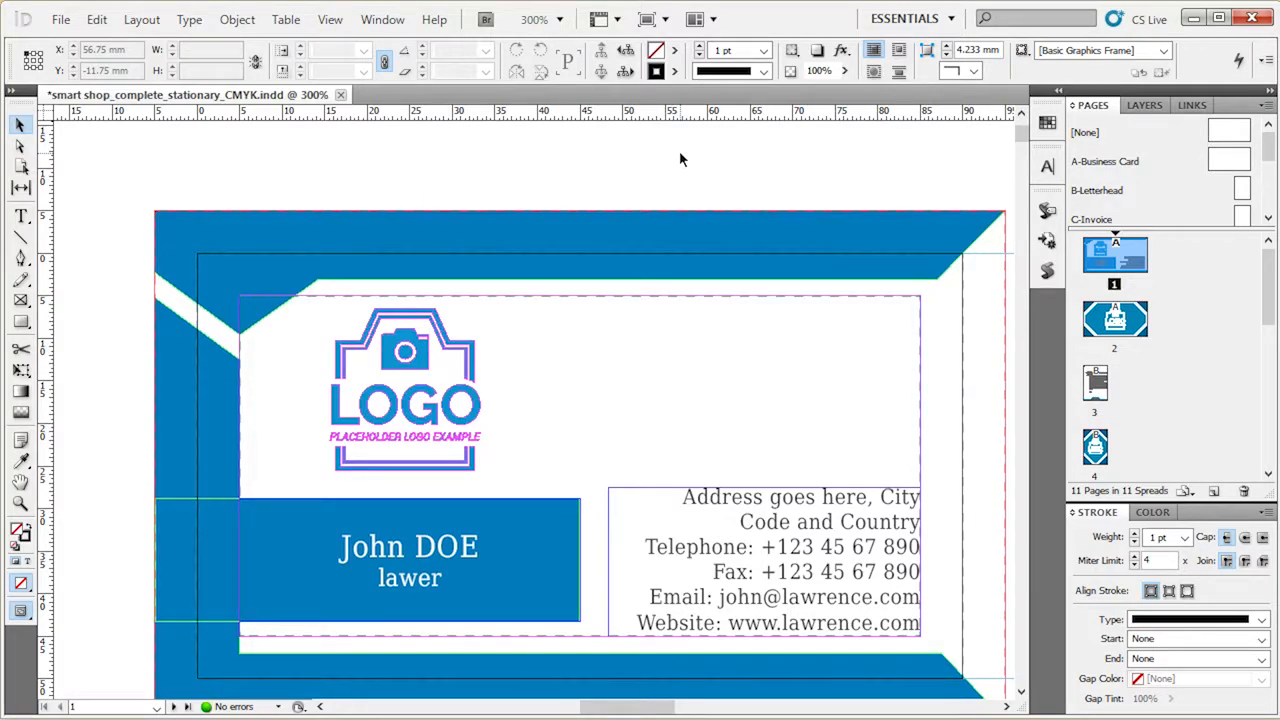
- Display the document's colour swatches and look through the list to its last entries
{"action": "left_click", "coordinate": [383, 19]}
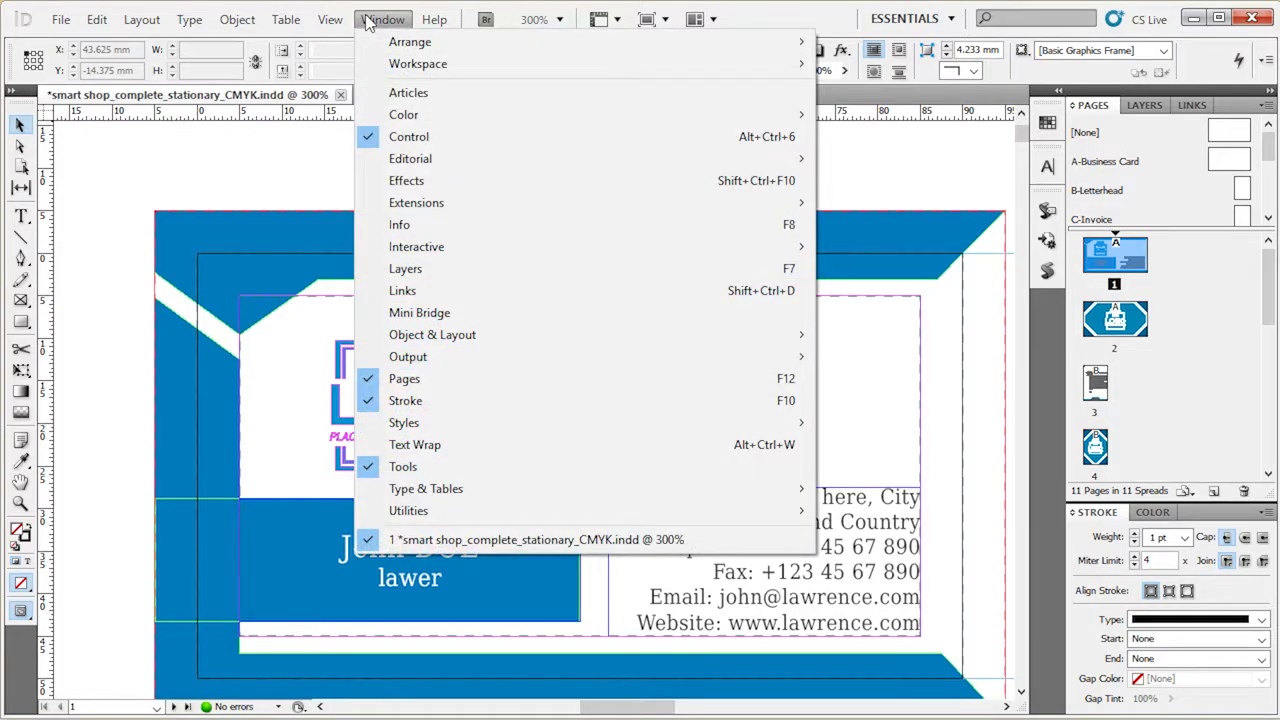
{"action": "mouse_move", "coordinate": [403, 114]}
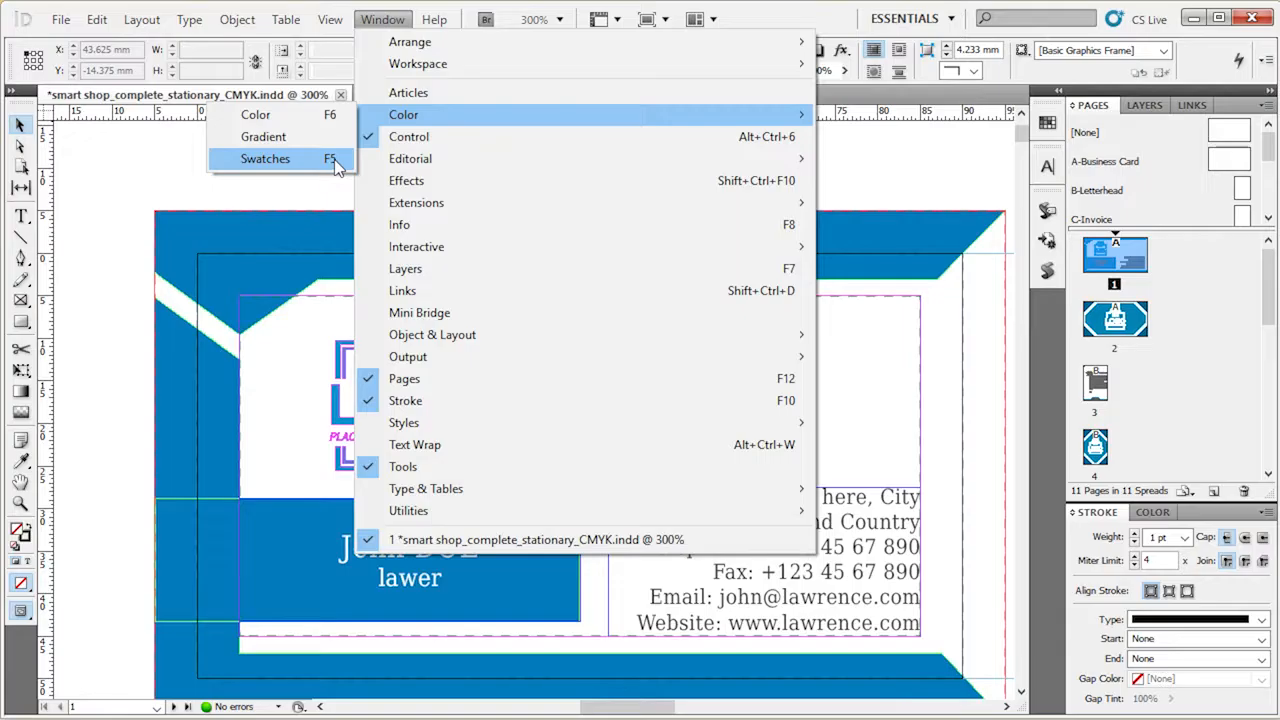
{"action": "left_click", "coordinate": [337, 166]}
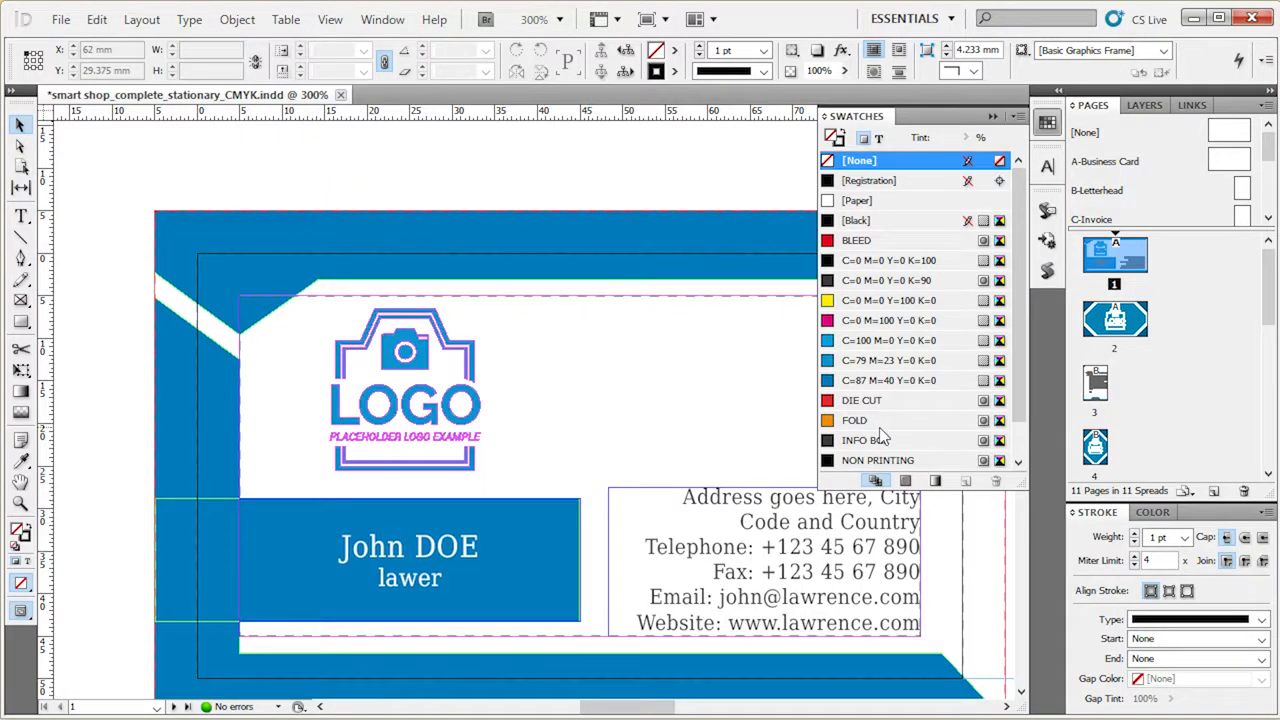
{"action": "scroll", "coordinate": [880, 432], "scroll_direction": "down", "scroll_amount": 2}
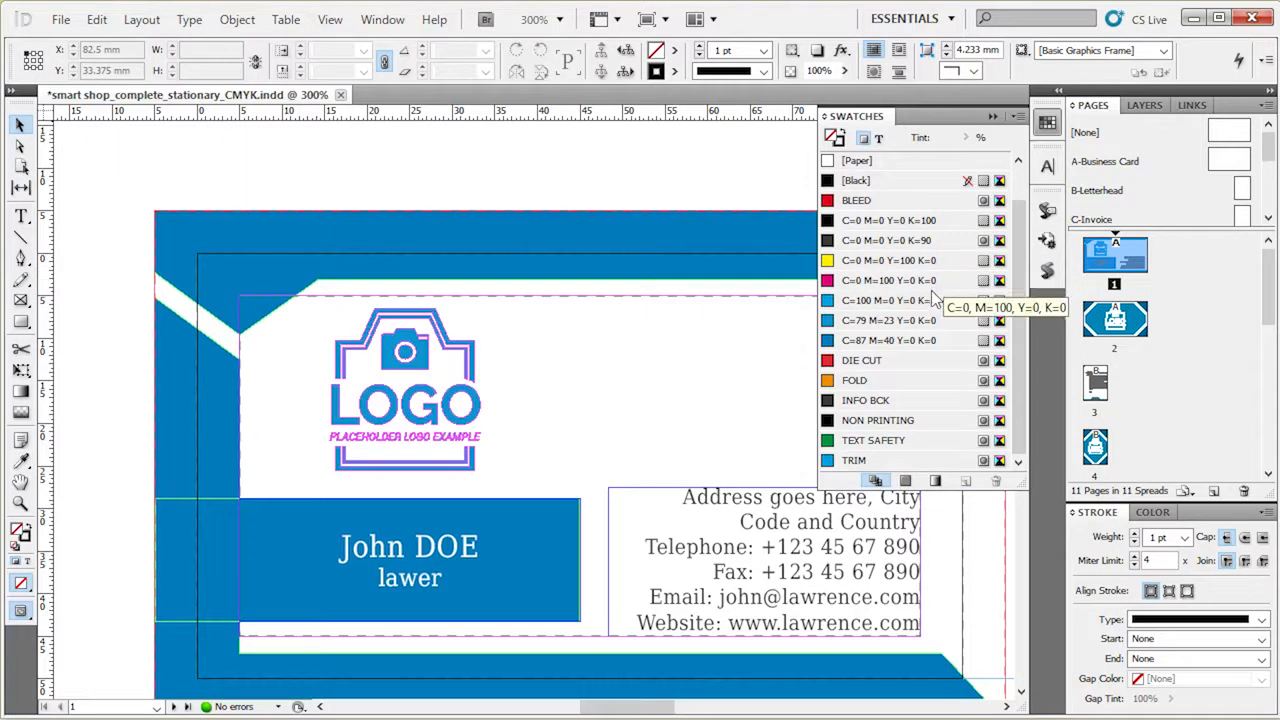
- Select the two blue design swatches, C=79 M=23 Y=0 K=0 and C=87 M=40 Y=0 K=0, in turn
{"action": "left_click", "coordinate": [888, 330]}
{"action": "left_click", "coordinate": [854, 345]}
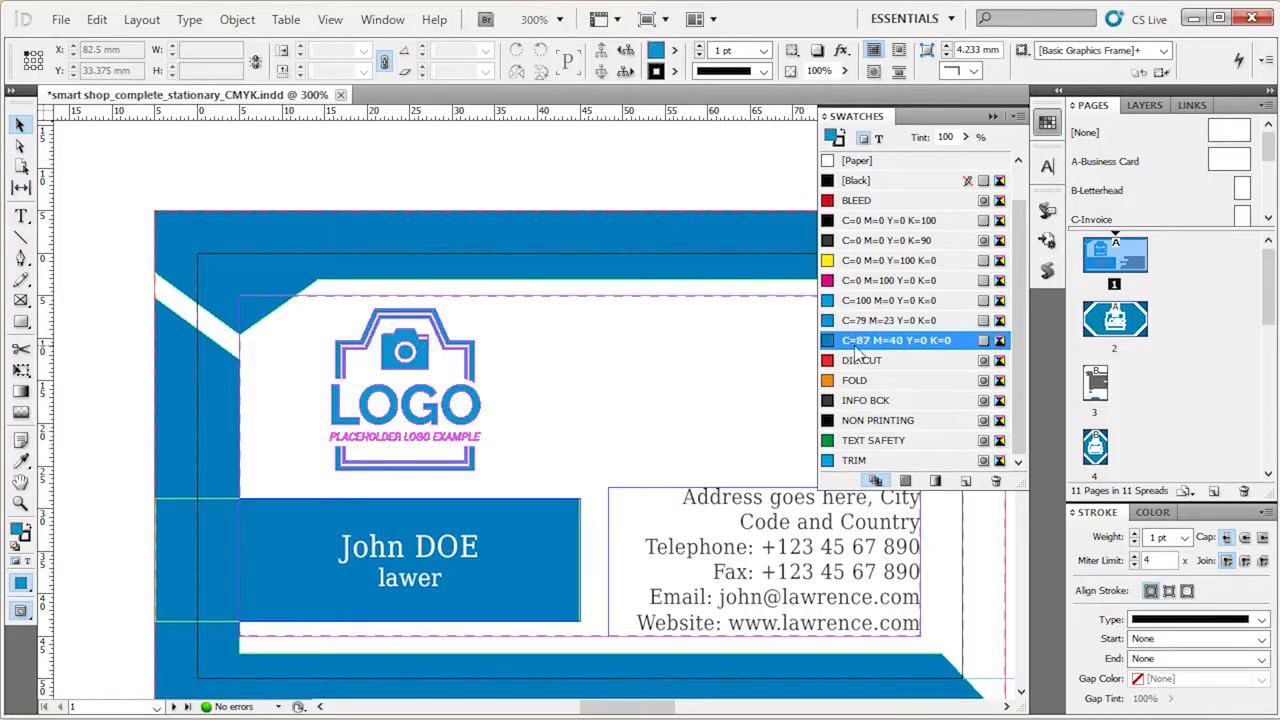
{"action": "left_click", "coordinate": [915, 321]}
{"action": "left_click", "coordinate": [922, 341]}
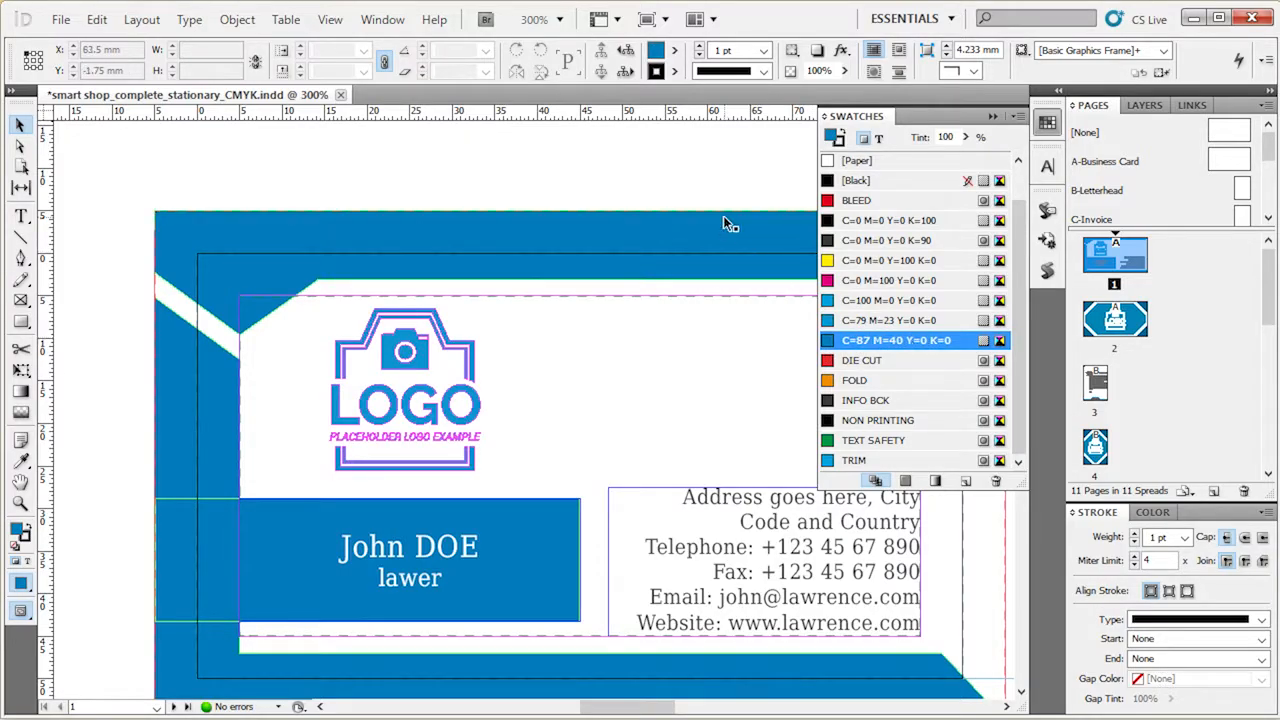
- Alternate between the DIE CUT and FOLD swatches, finishing with FOLD selected
{"action": "left_click", "coordinate": [890, 358]}
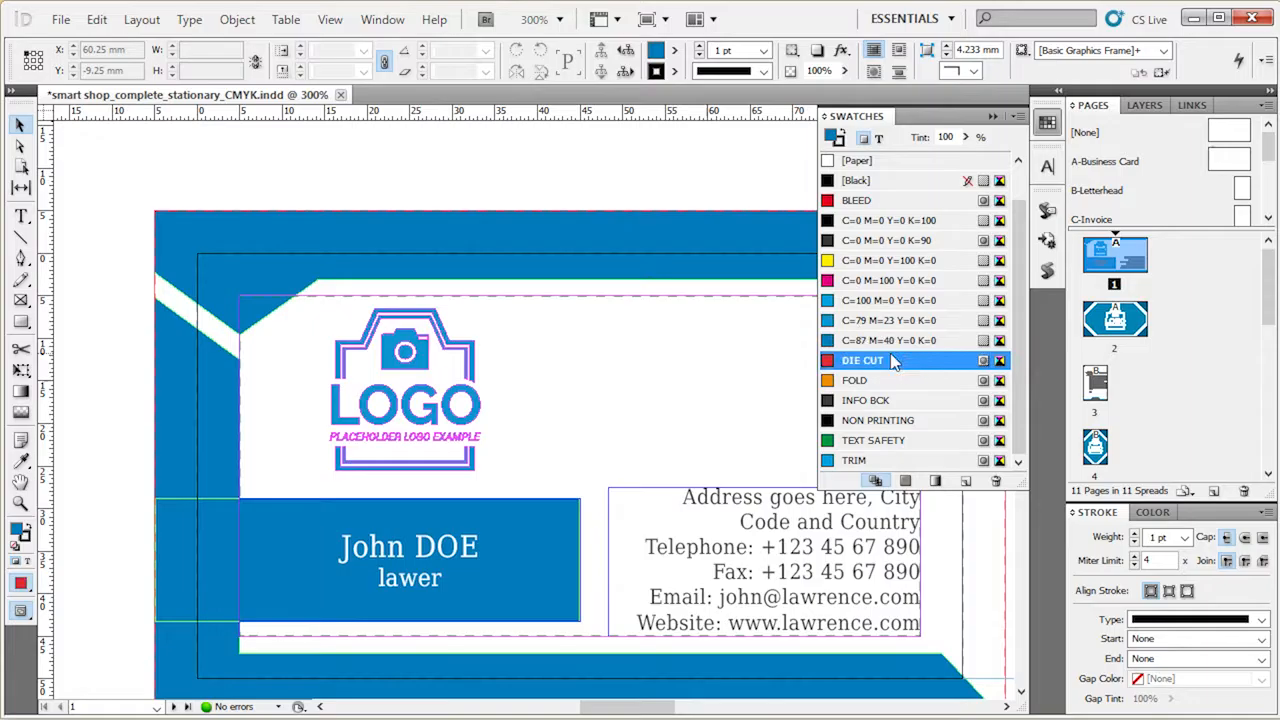
{"action": "left_click", "coordinate": [895, 380]}
{"action": "left_click", "coordinate": [895, 362]}
{"action": "left_click", "coordinate": [897, 385]}
{"action": "left_click", "coordinate": [889, 361]}
{"action": "left_click", "coordinate": [889, 381]}
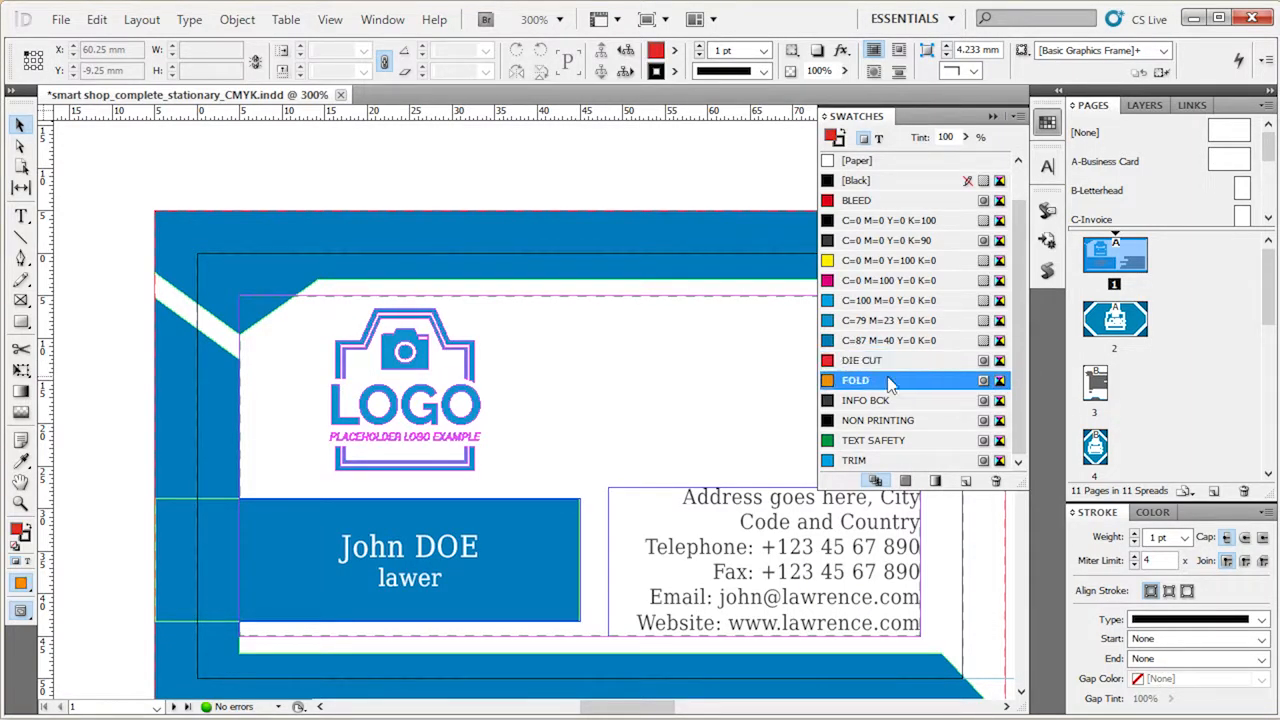
- Select the cut lines layer in the layer list and return to the page list
{"action": "left_click", "coordinate": [1146, 108]}
{"action": "left_click", "coordinate": [1133, 163]}
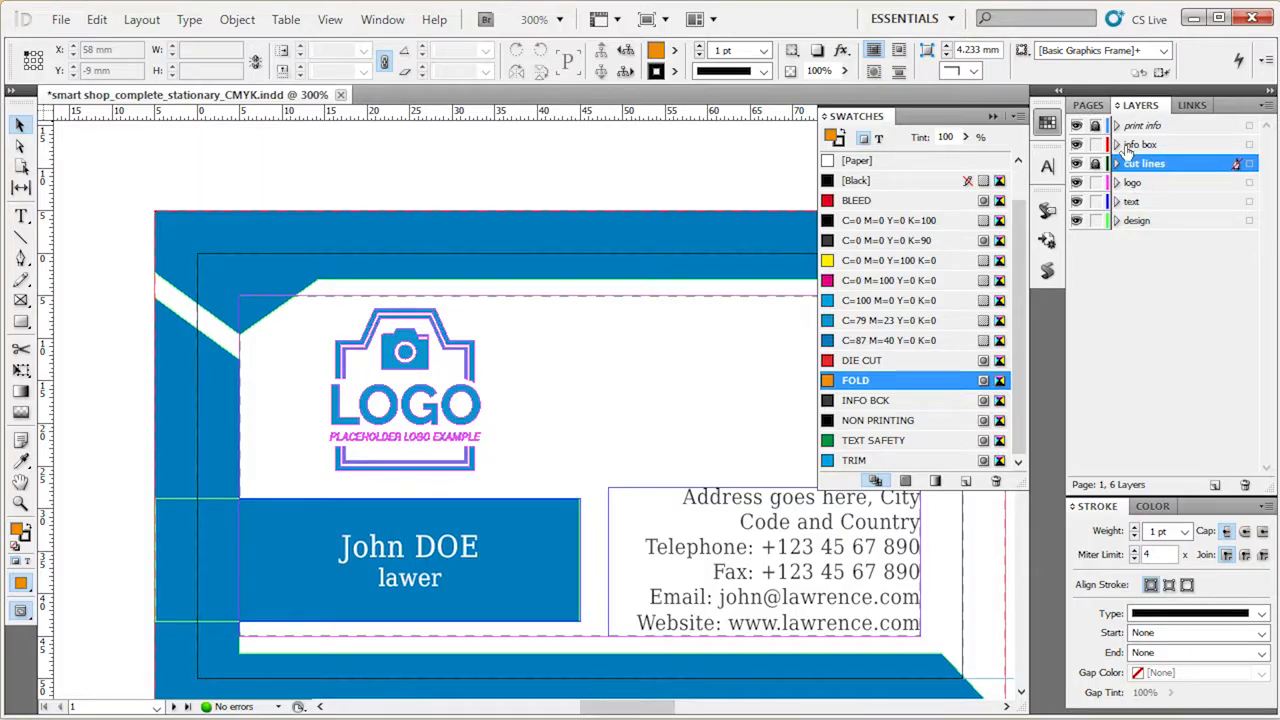
{"action": "left_click", "coordinate": [1087, 106]}
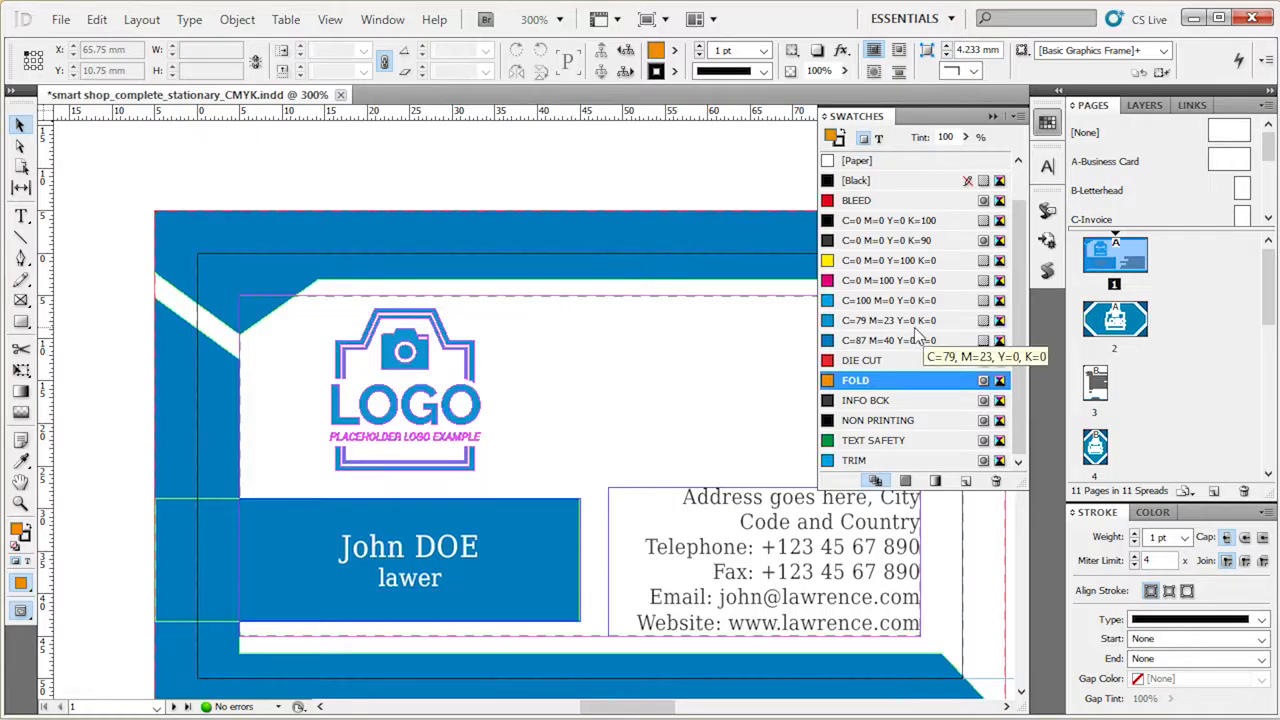
- Check which swatch the card's upper band uses and redefine the C=87 M=40 Y=0 K=0 swatch as C=0 M=100 Y=0 K=25
{"action": "left_click", "coordinate": [480, 245]}
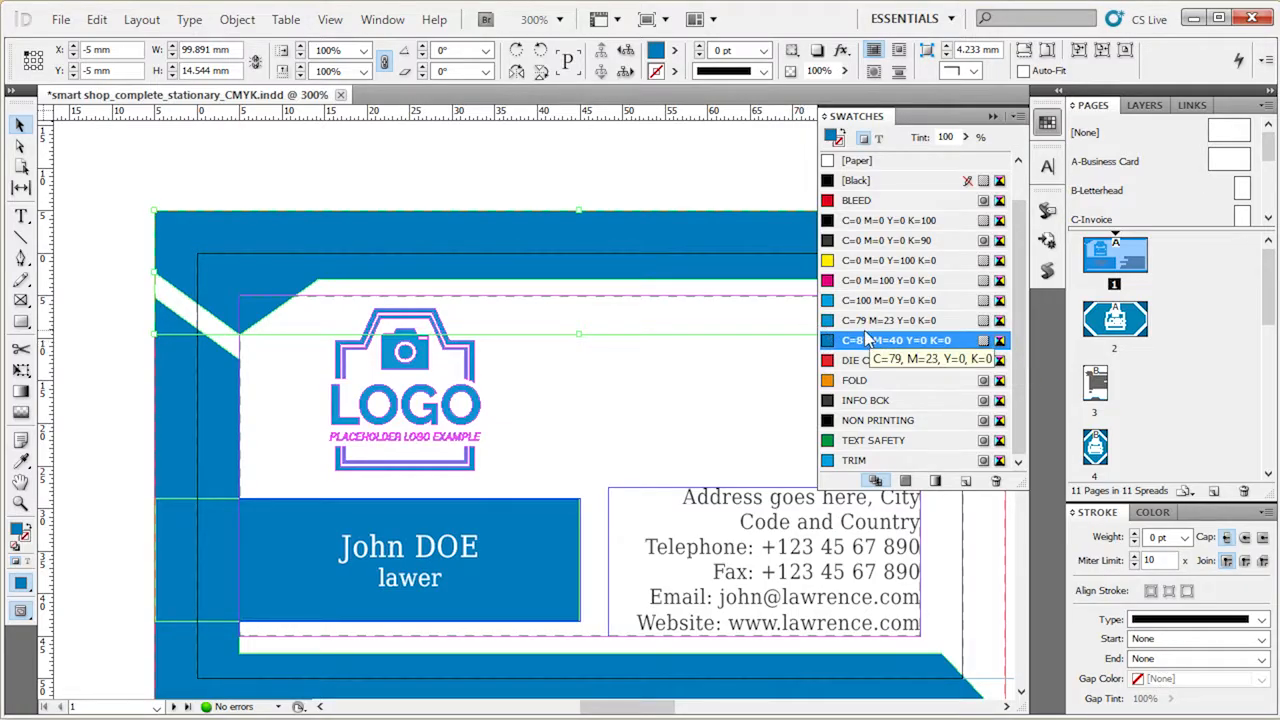
{"action": "left_click", "coordinate": [667, 173]}
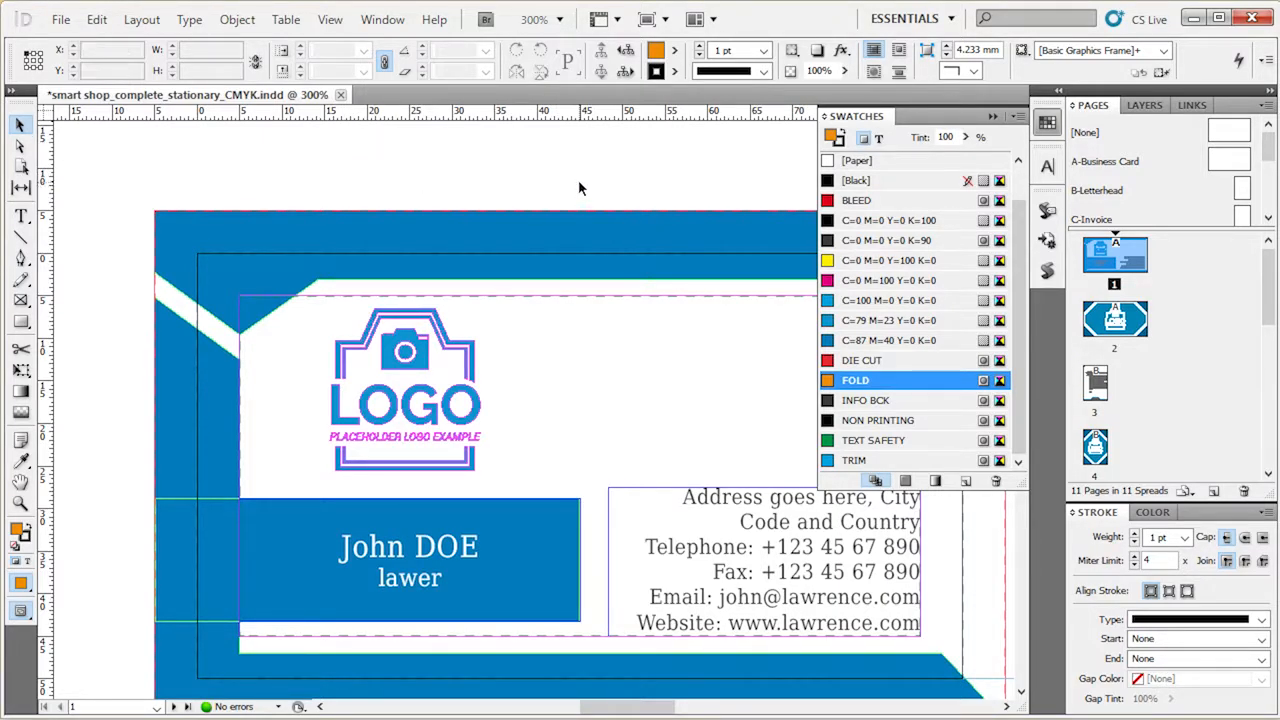
{"action": "double_click", "coordinate": [960, 342]}
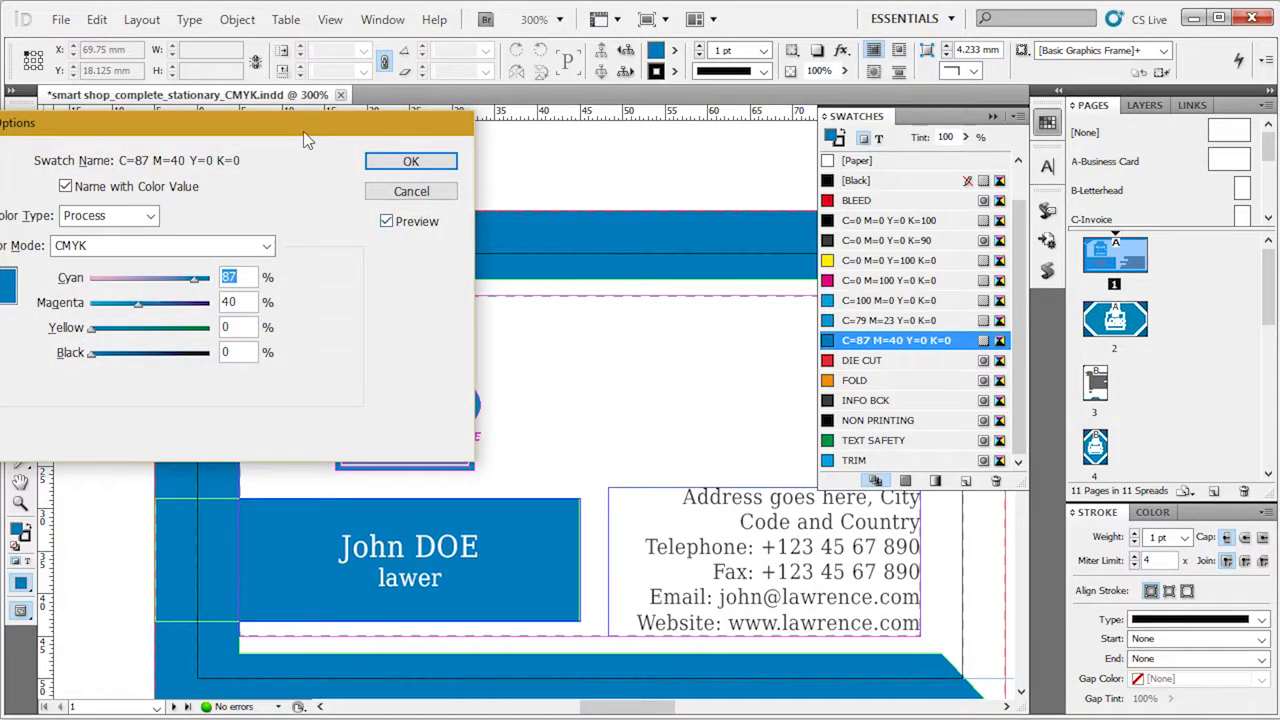
{"action": "left_click_drag", "start_coordinate": [303, 131], "coordinate": [518, 133]}
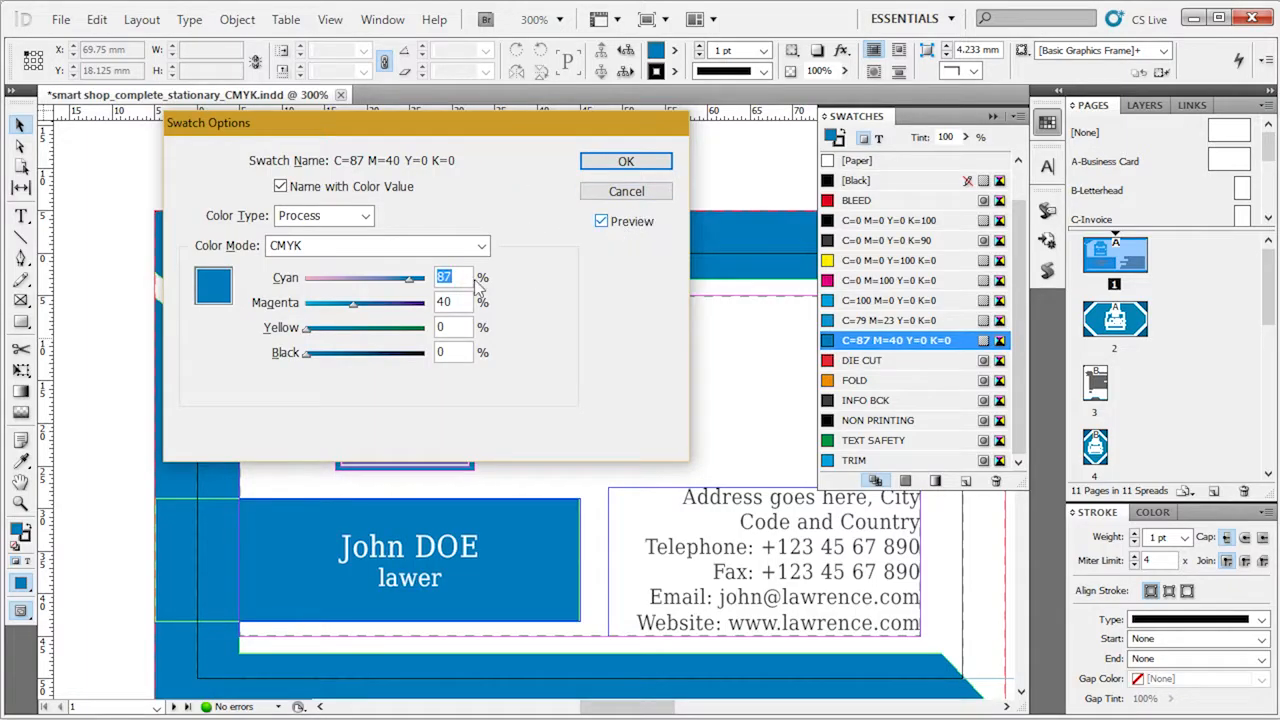
{"action": "type", "text": "0"}
{"action": "key", "text": "Tab"}
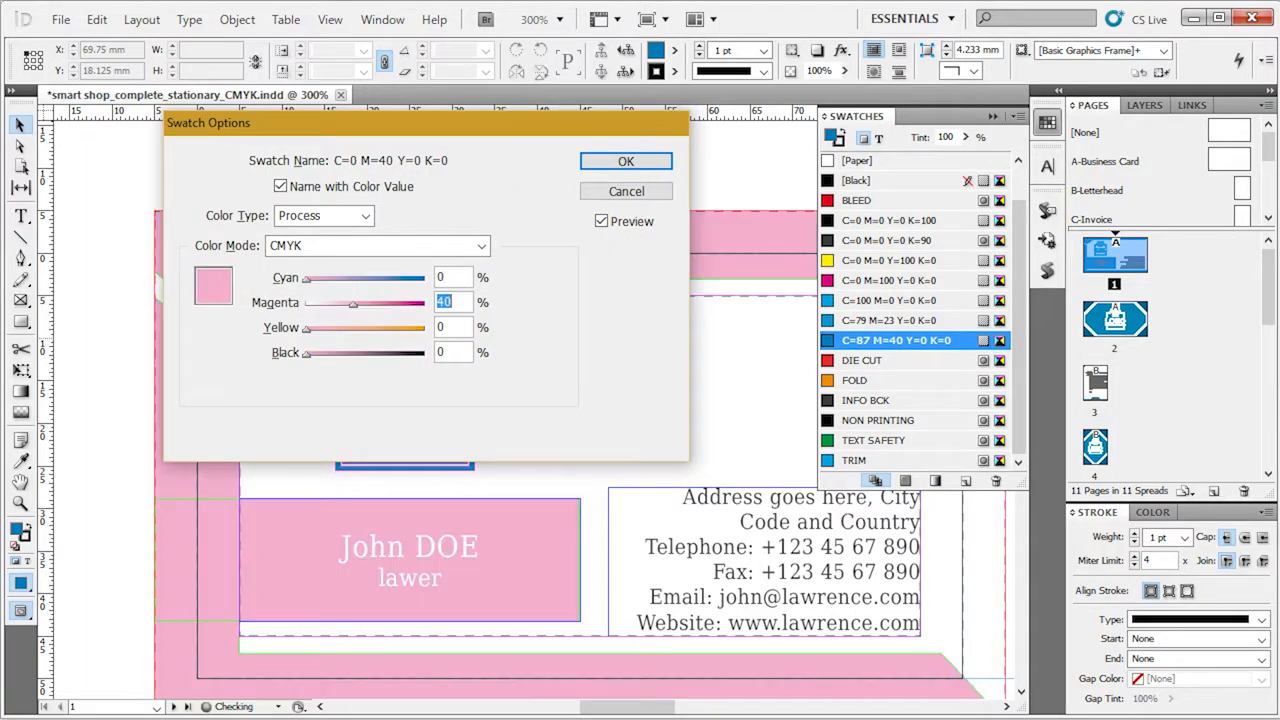
{"action": "type", "text": "100"}
{"action": "key", "text": "Tab"}
{"action": "key", "text": "Tab"}
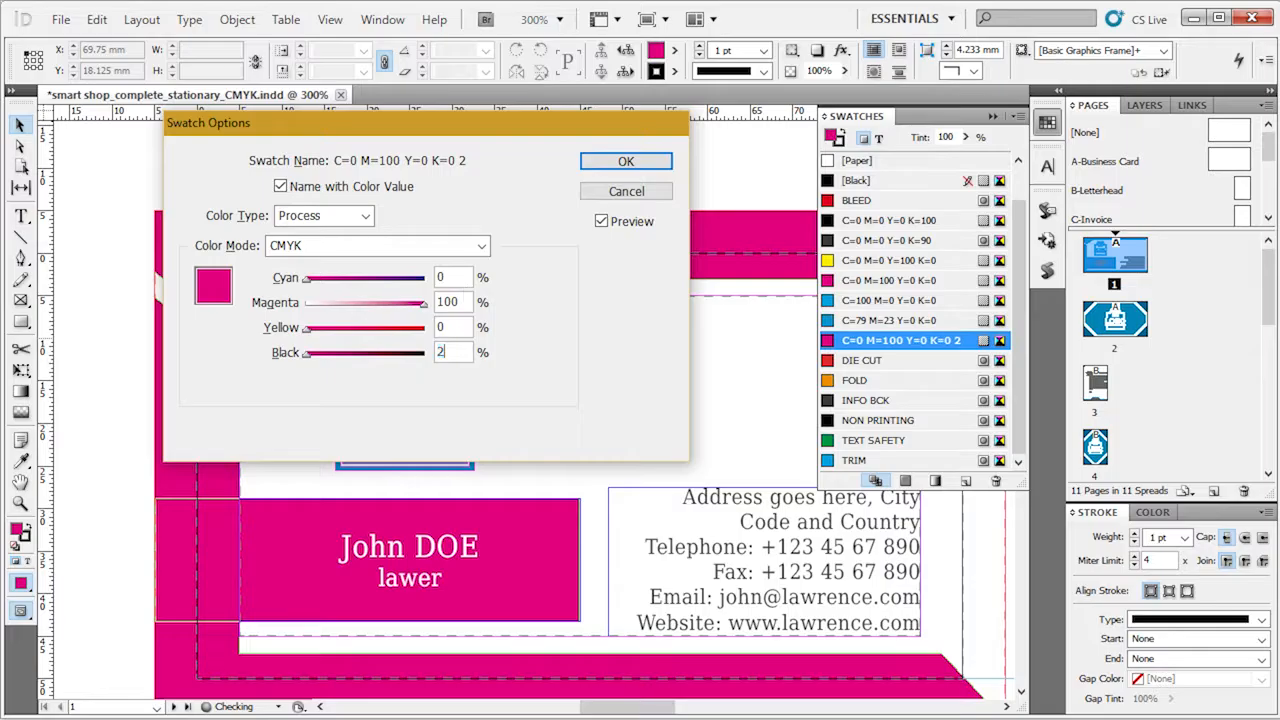
{"action": "type", "text": "25"}
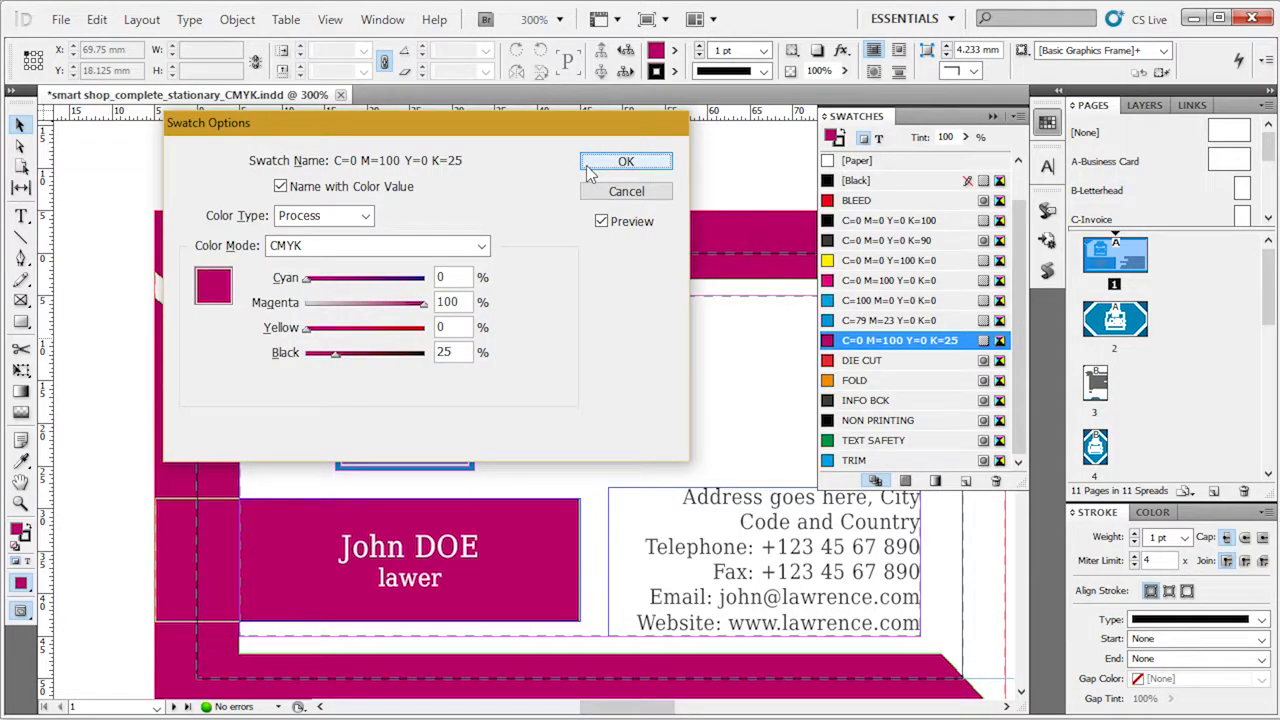
{"action": "left_click", "coordinate": [622, 162]}
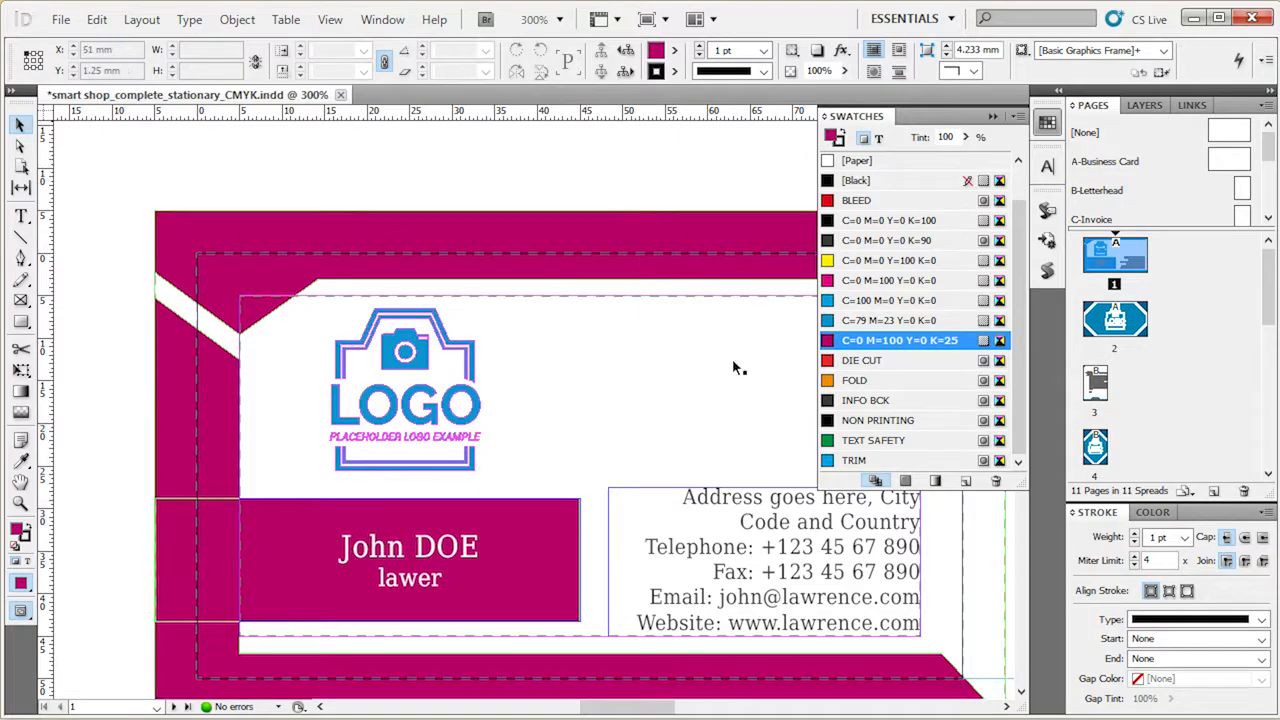
- Redefine the C=79 M=23 Y=0 K=0 swatch as C=0 M=100 Y=0 K=0 and check the card's reverse side
{"action": "double_click", "coordinate": [893, 322]}
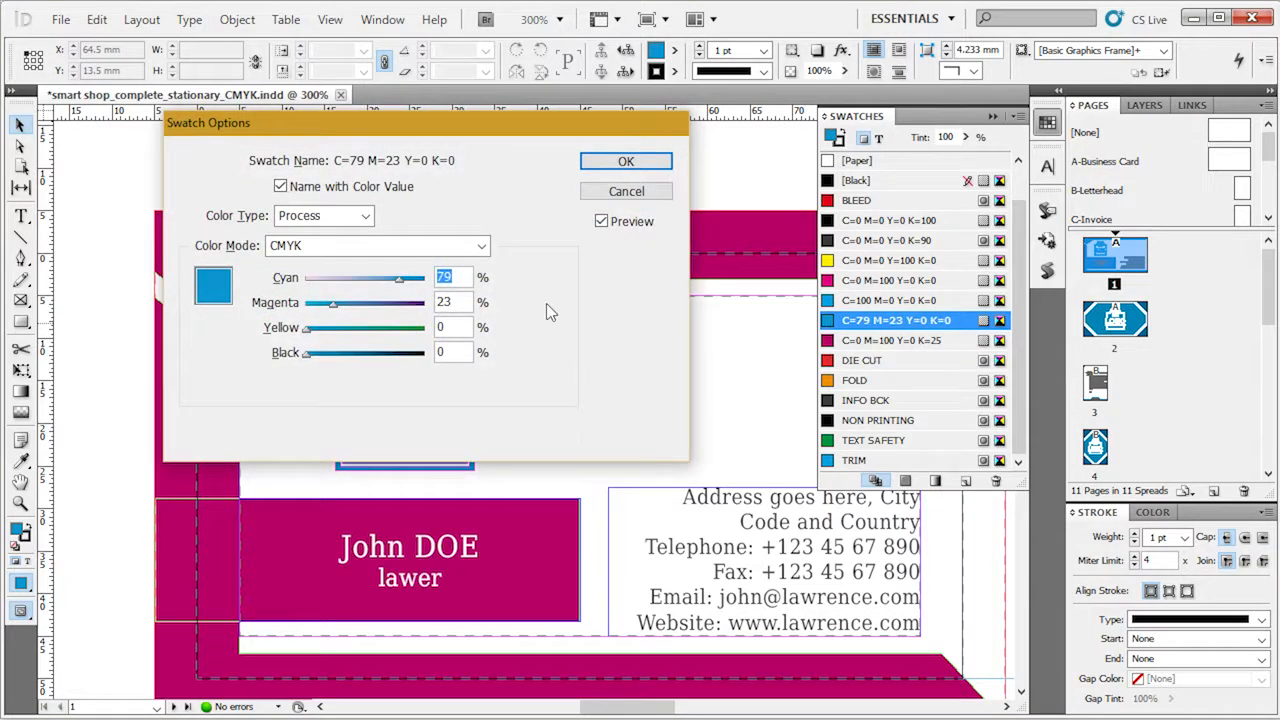
{"action": "type", "text": "0"}
{"action": "key", "text": "Tab"}
{"action": "type", "text": "100"}
{"action": "key", "text": "Tab"}
{"action": "key", "text": "Return"}
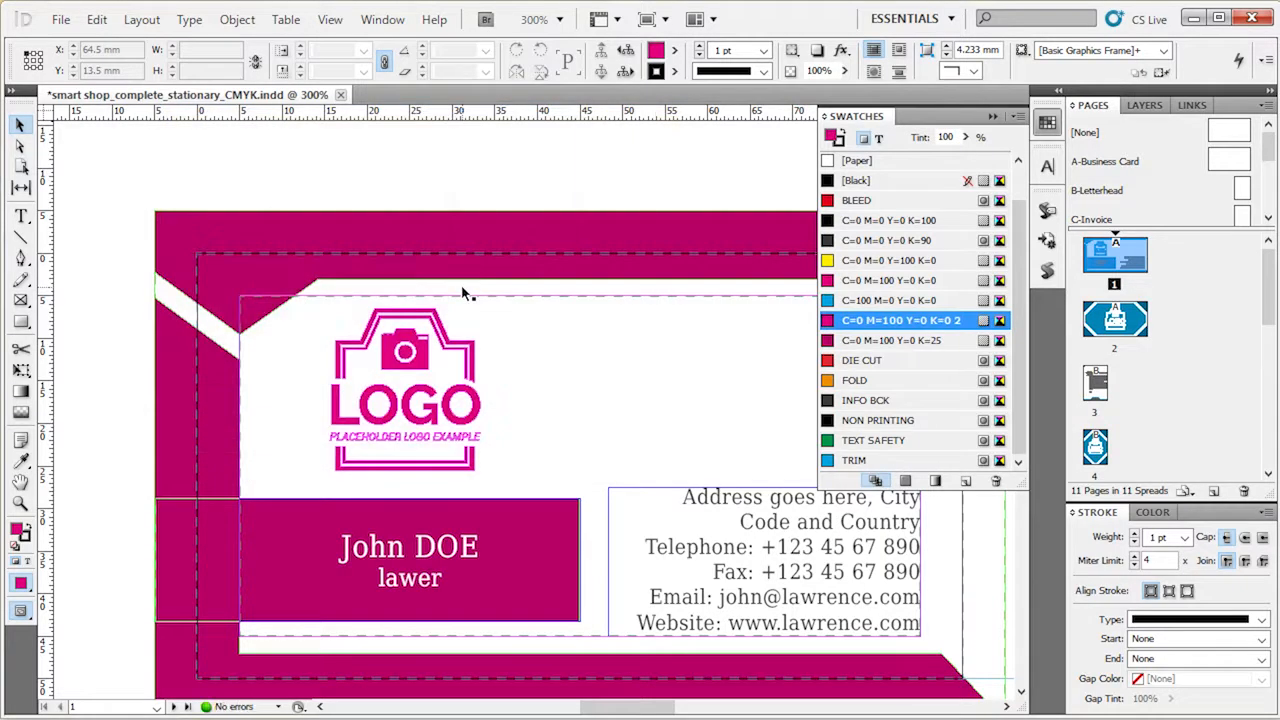
{"action": "scroll", "coordinate": [722, 388], "scroll_direction": "down", "scroll_amount": 10}
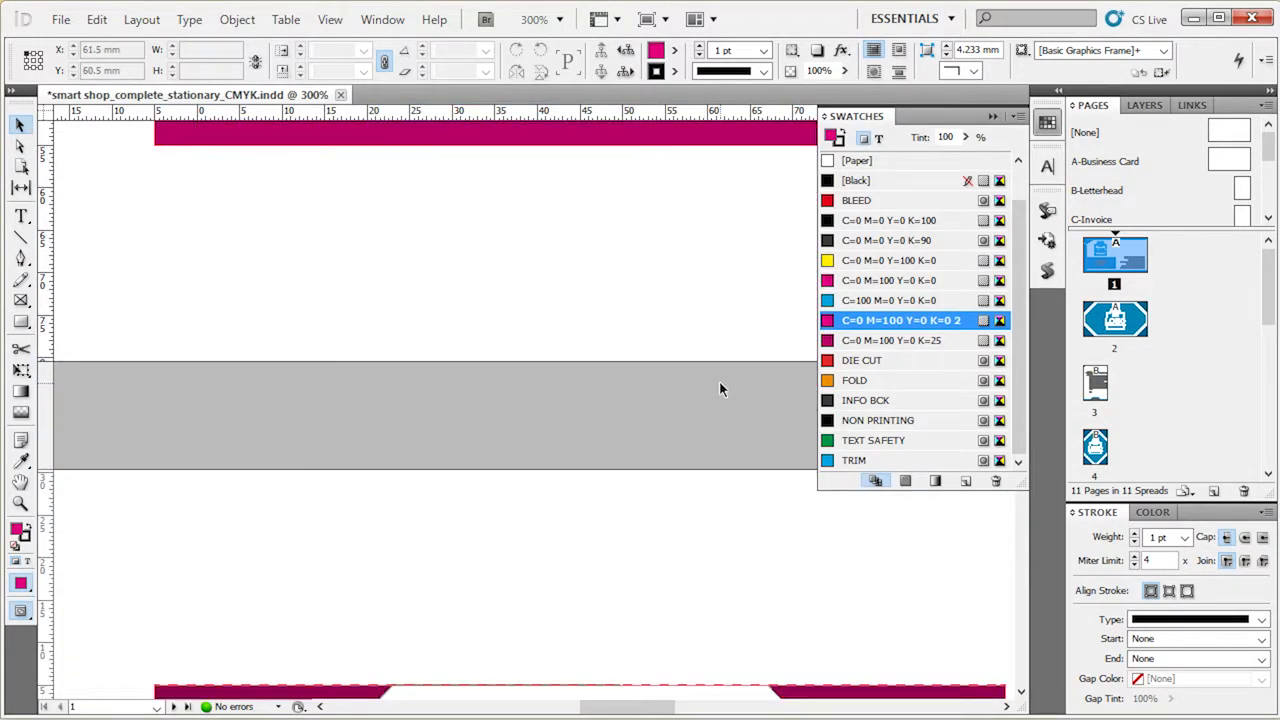
{"action": "scroll", "coordinate": [722, 388], "scroll_direction": "down", "scroll_amount": 8}
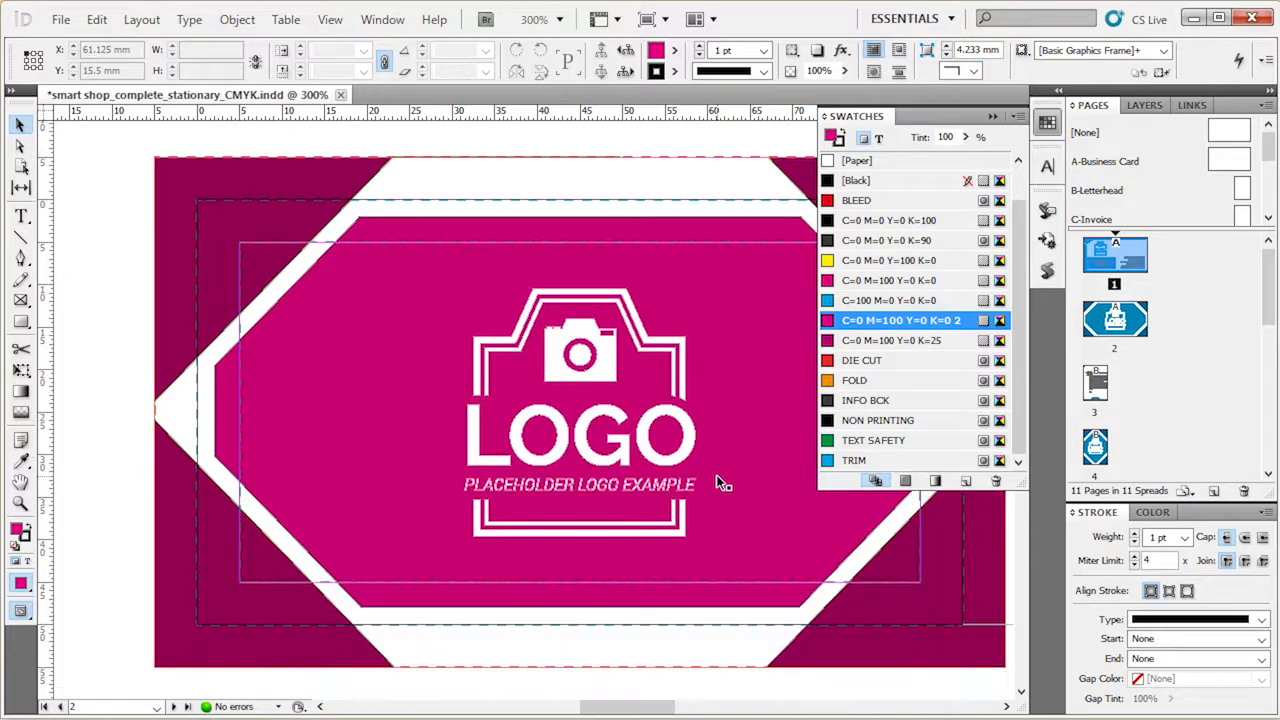
{"action": "scroll", "coordinate": [637, 546], "scroll_direction": "down", "scroll_amount": 4}
{"action": "scroll", "coordinate": [640, 549], "scroll_direction": "up", "scroll_amount": 6}
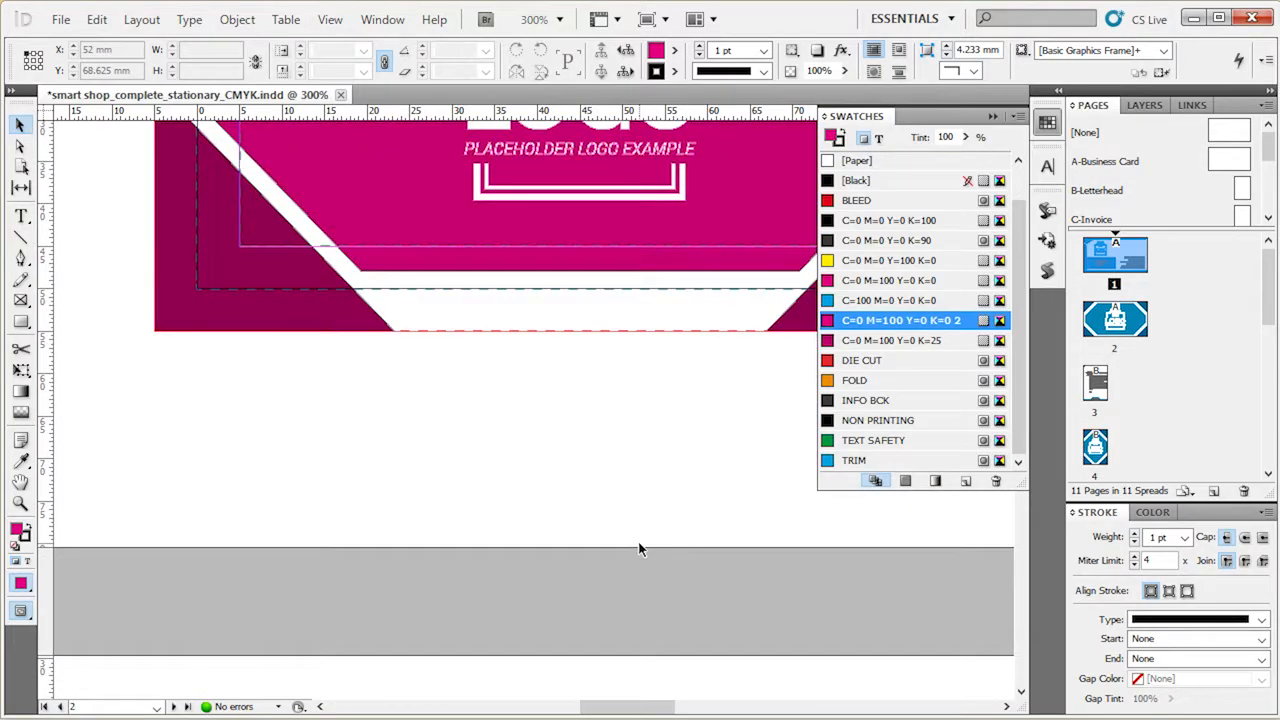
{"action": "scroll", "coordinate": [638, 545], "scroll_direction": "up", "scroll_amount": 10}
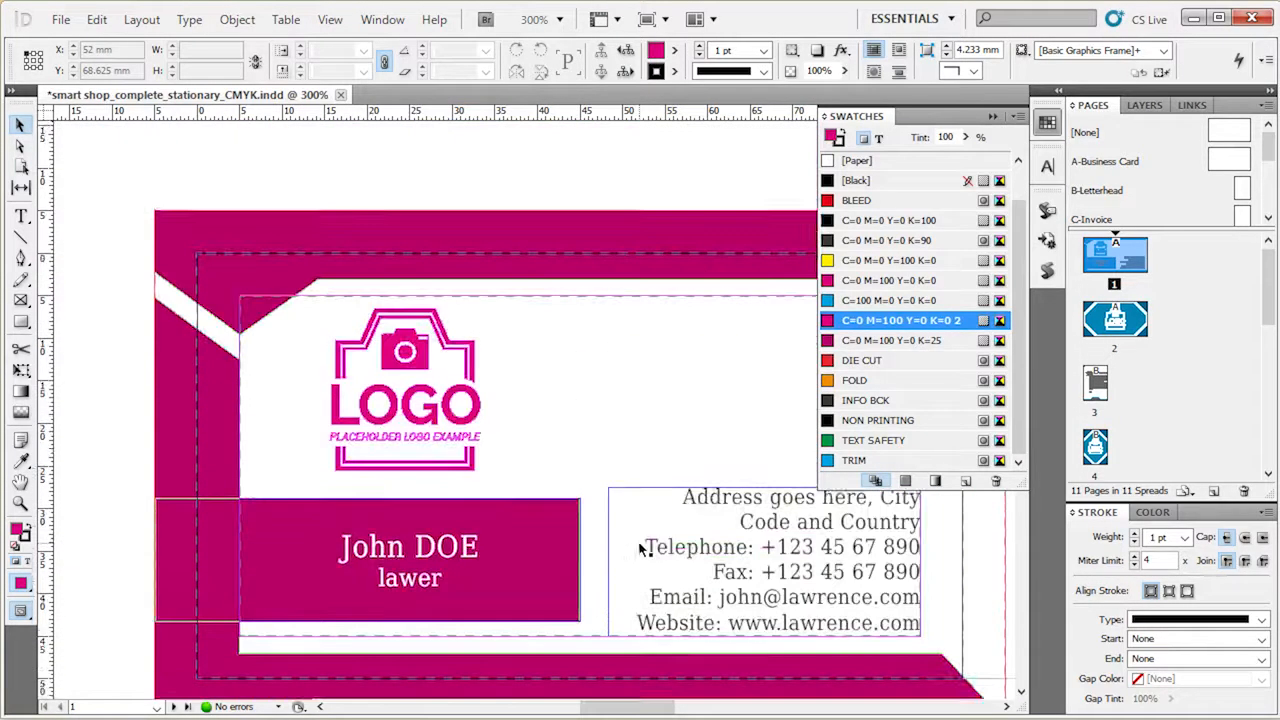
- Hide the print info layer and make it the active layer
{"action": "left_click", "coordinate": [1145, 105]}
{"action": "left_click", "coordinate": [1076, 126]}
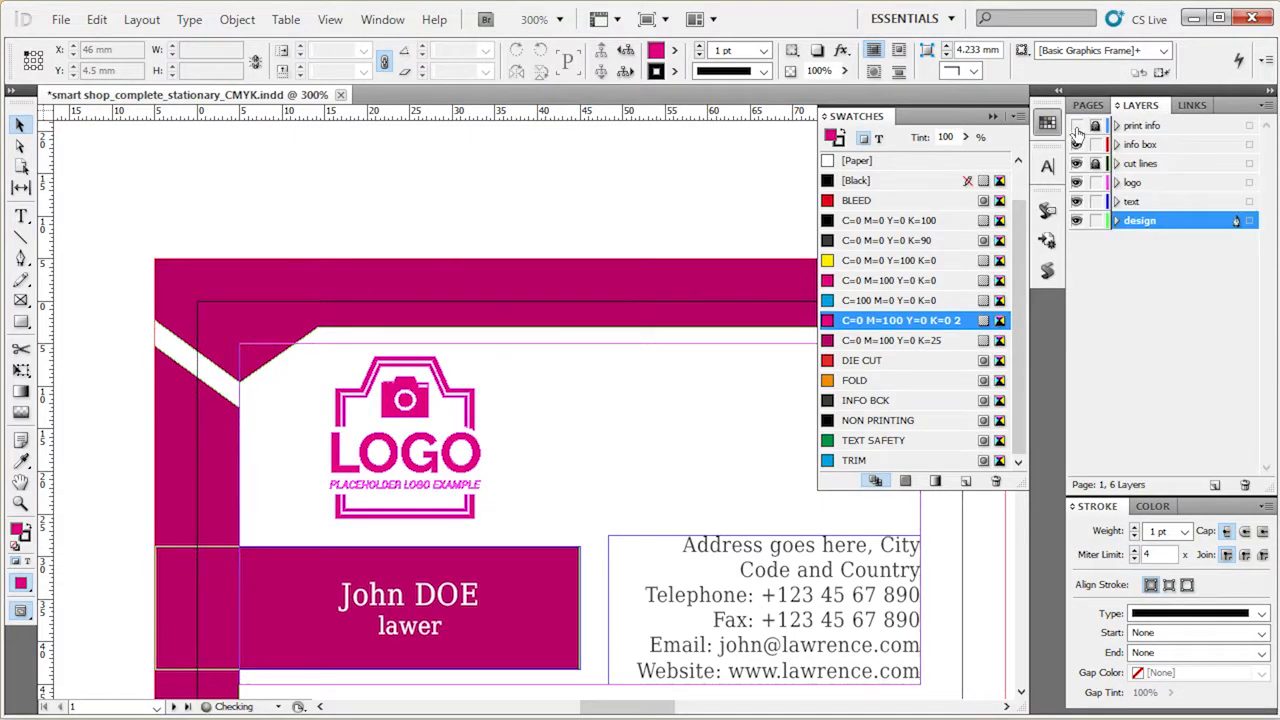
{"action": "left_click", "coordinate": [1210, 126]}
{"action": "scroll", "coordinate": [575, 208], "scroll_direction": "down", "scroll_amount": 3}
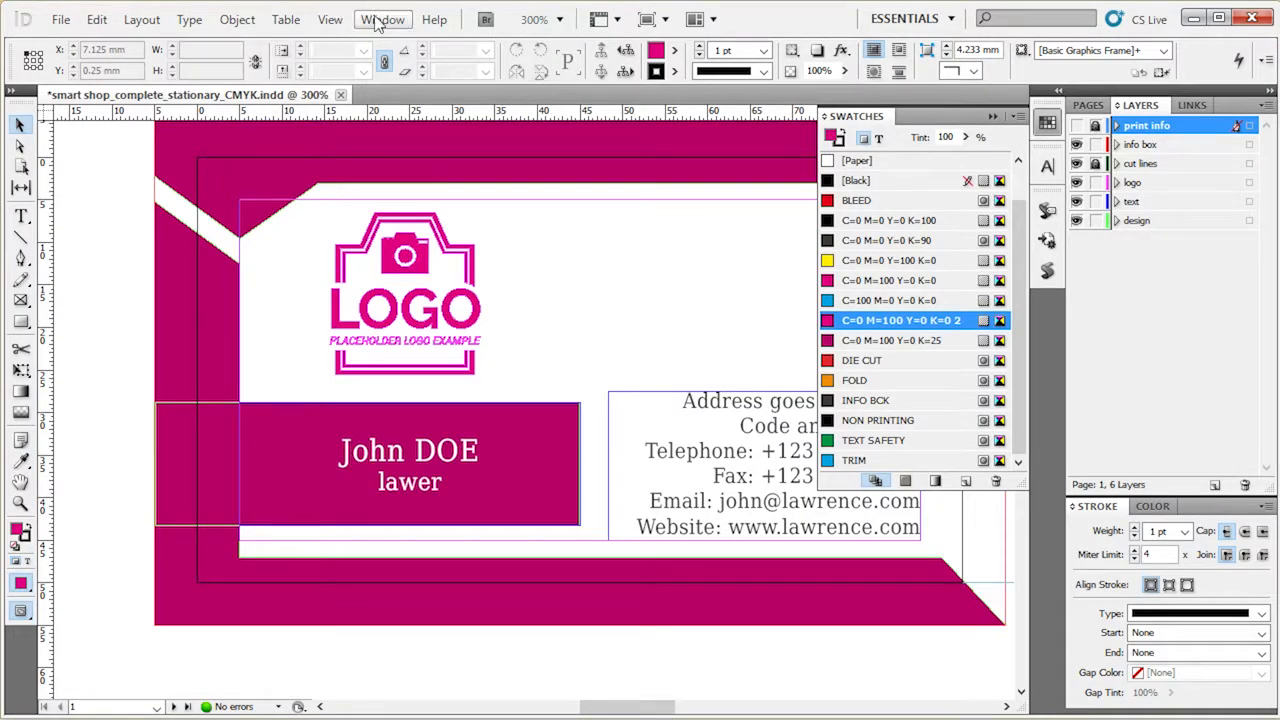
- Hide the frame edges and collapse the swatch list so the whole card is in view
{"action": "left_click", "coordinate": [333, 21]}
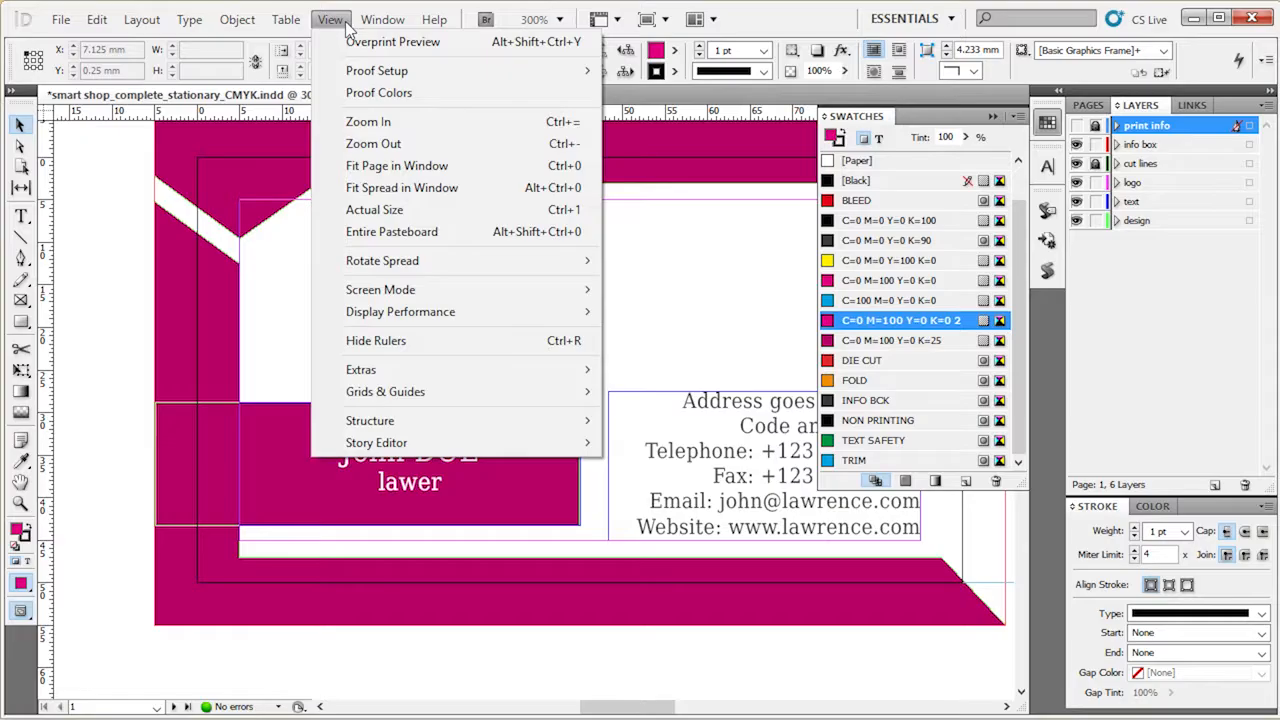
{"action": "mouse_move", "coordinate": [366, 372]}
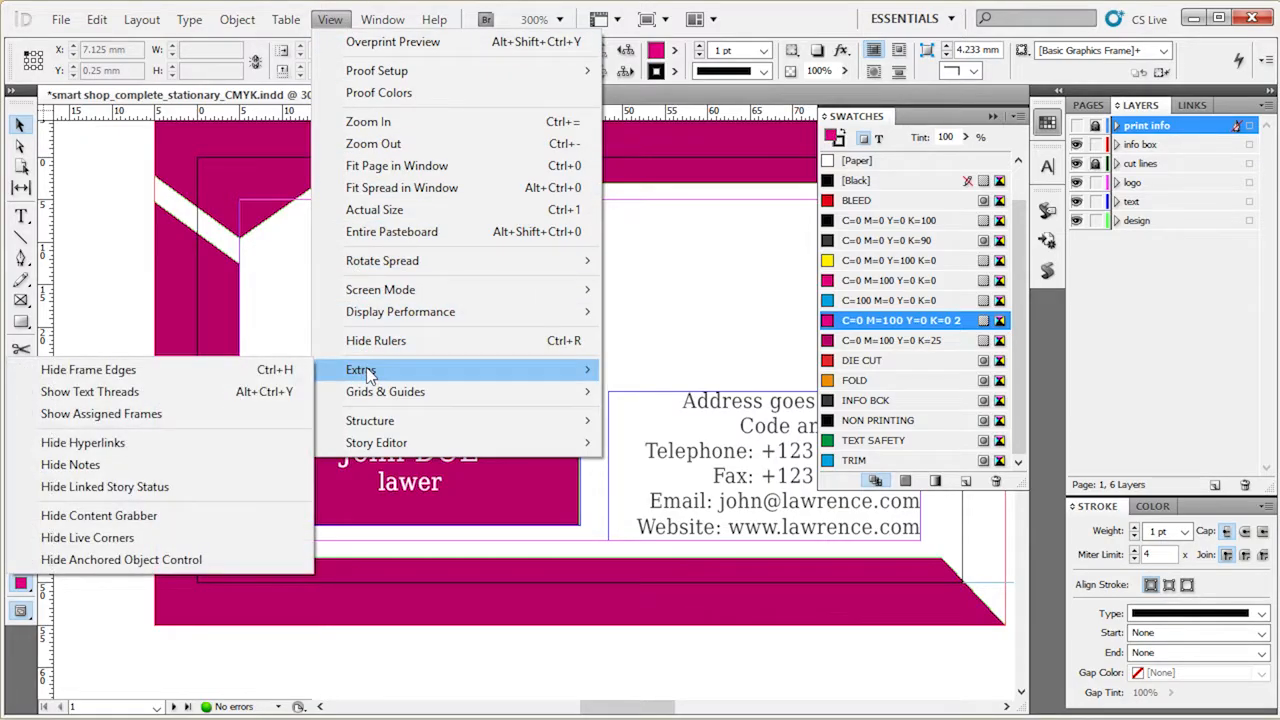
{"action": "left_click", "coordinate": [128, 370]}
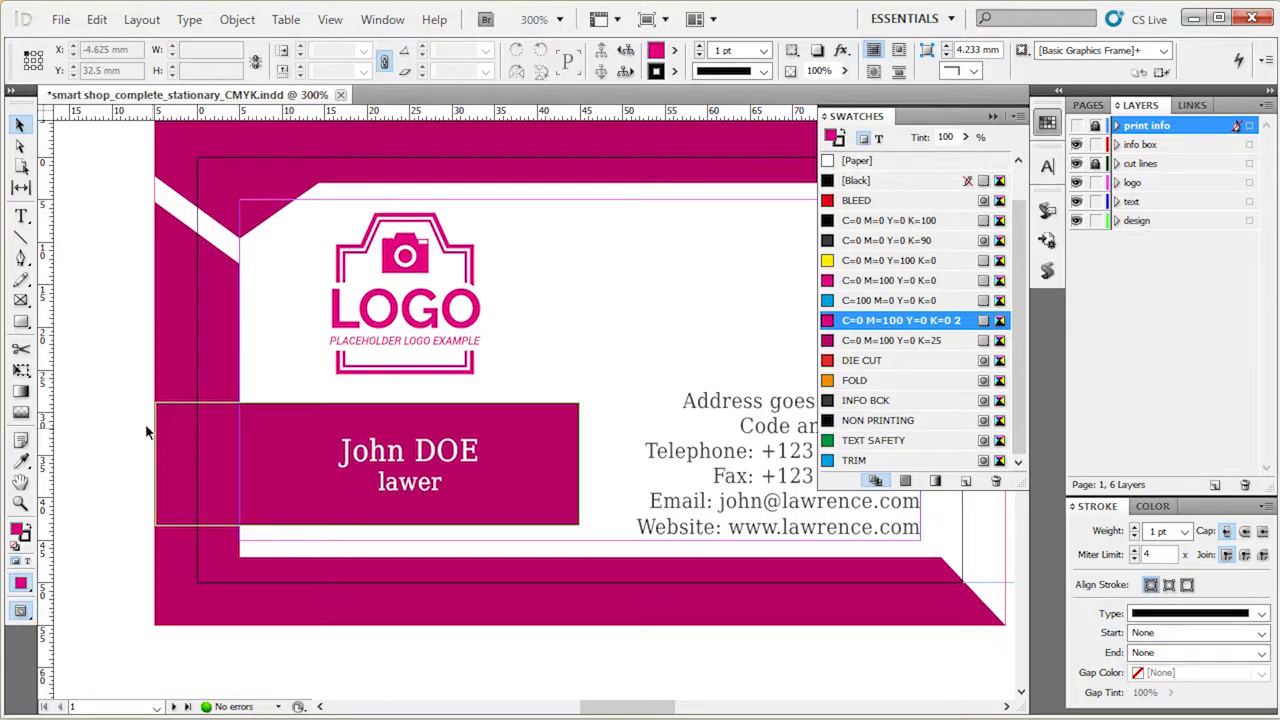
{"action": "scroll", "coordinate": [82, 388], "scroll_direction": "up", "scroll_amount": 2}
{"action": "scroll", "coordinate": [82, 388], "scroll_direction": "down", "scroll_amount": 2}
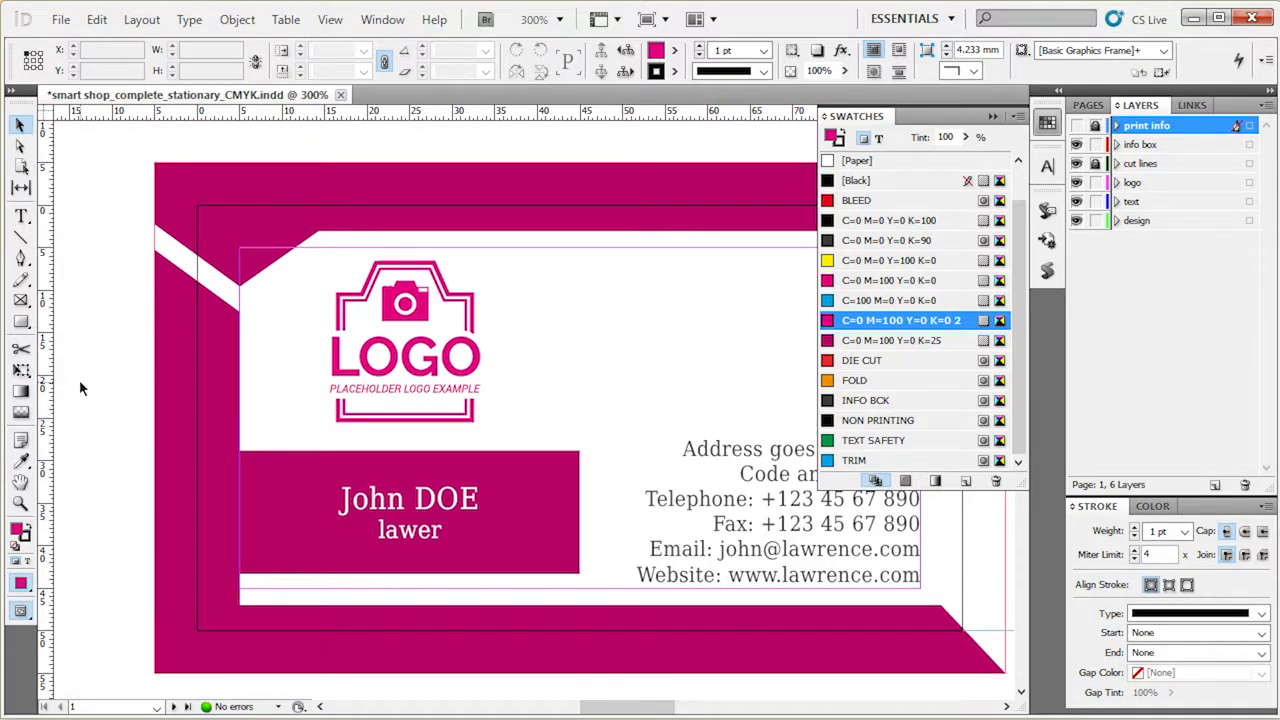
{"action": "left_click", "coordinate": [1046, 122]}
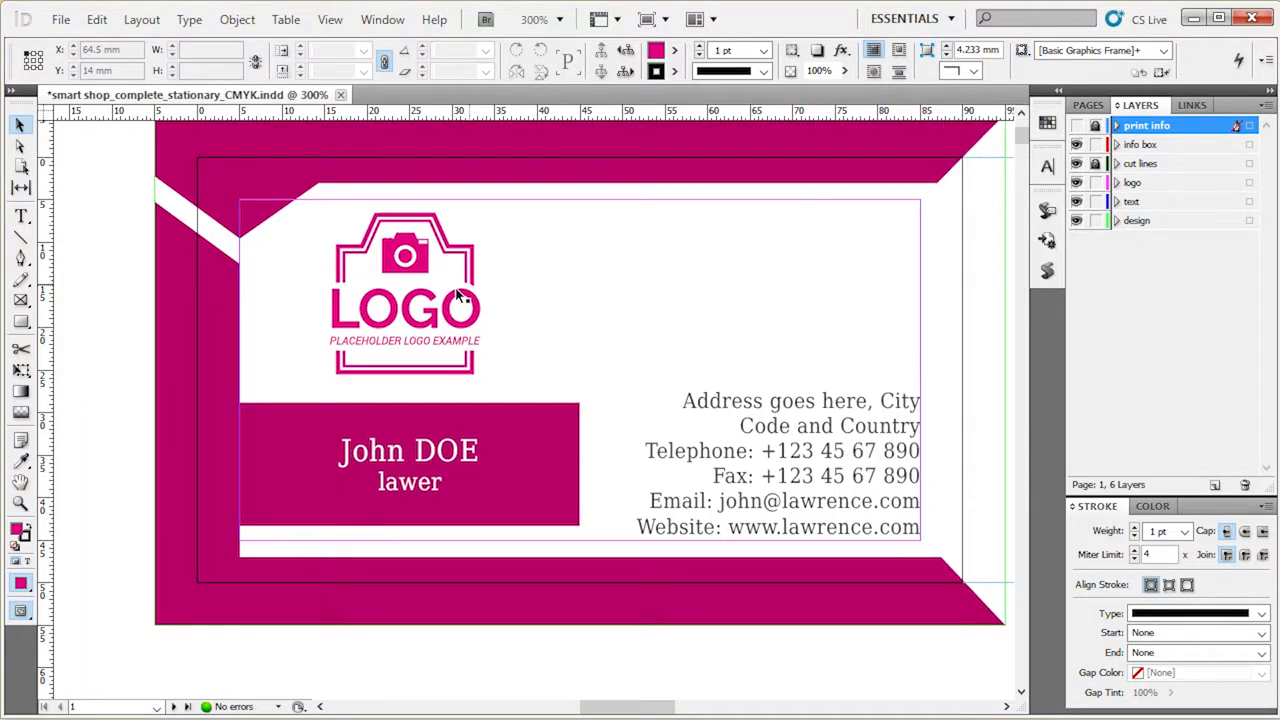
- Select the address text frame and the logo group in turn, expand the logo layer, and clear the selection
{"action": "left_click", "coordinate": [814, 418]}
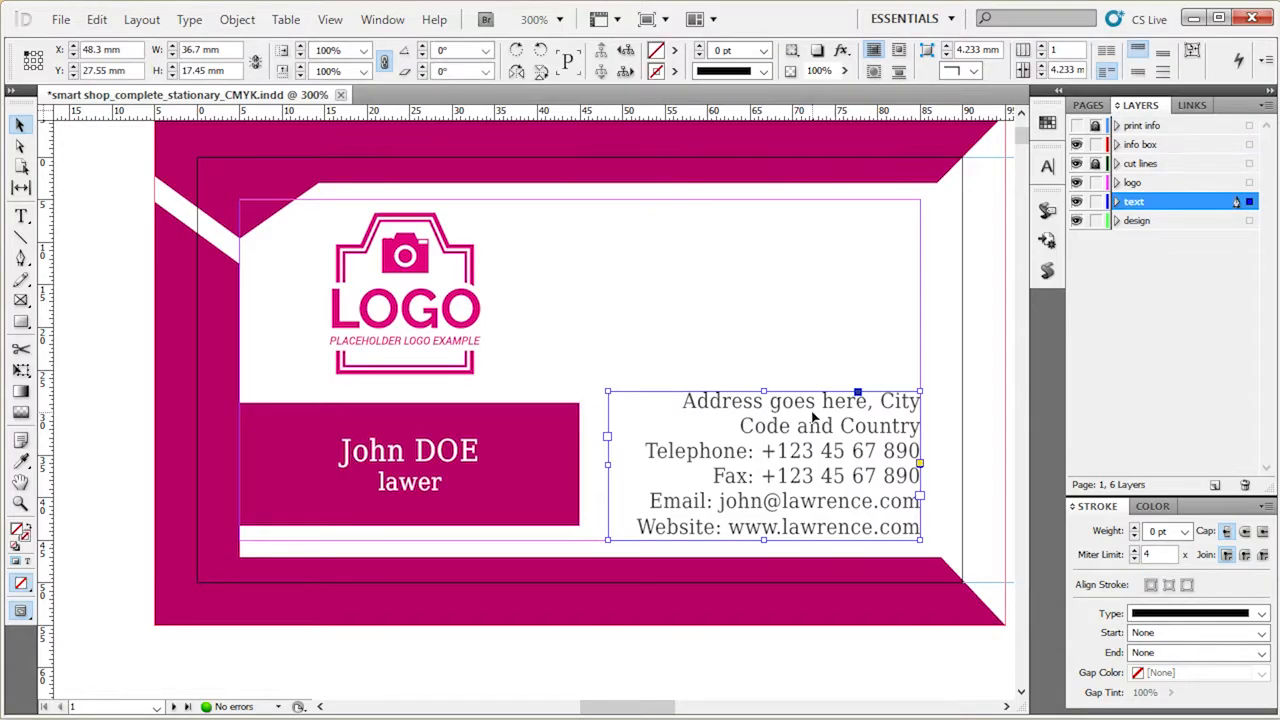
{"action": "scroll", "coordinate": [812, 418], "scroll_direction": "down", "scroll_amount": 5}
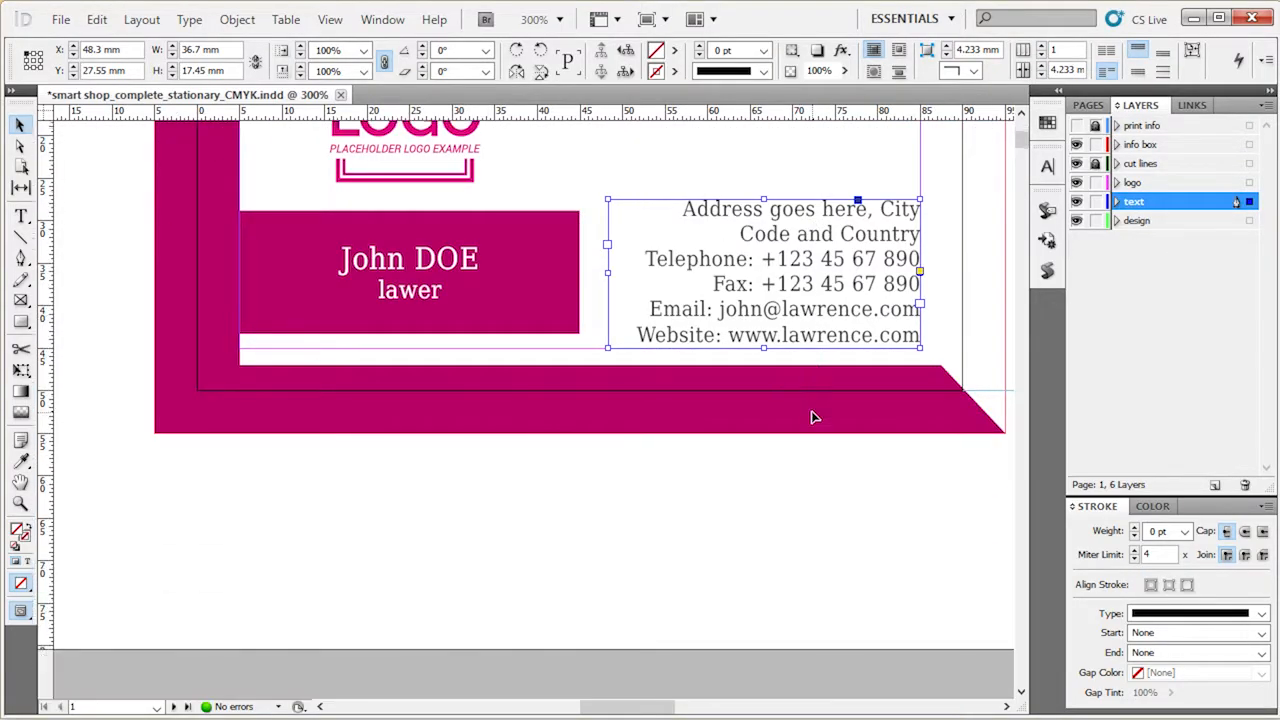
{"action": "scroll", "coordinate": [812, 418], "scroll_direction": "up", "scroll_amount": 5}
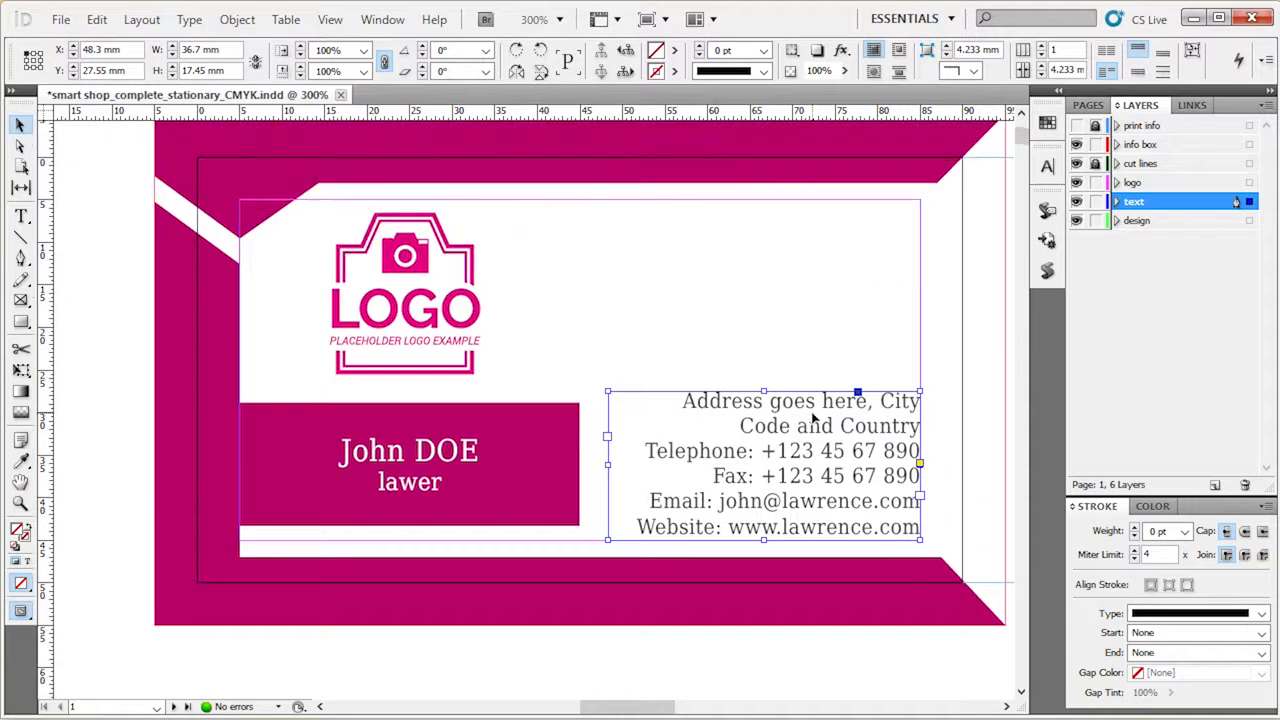
{"action": "left_click", "coordinate": [470, 318]}
{"action": "left_click", "coordinate": [355, 355]}
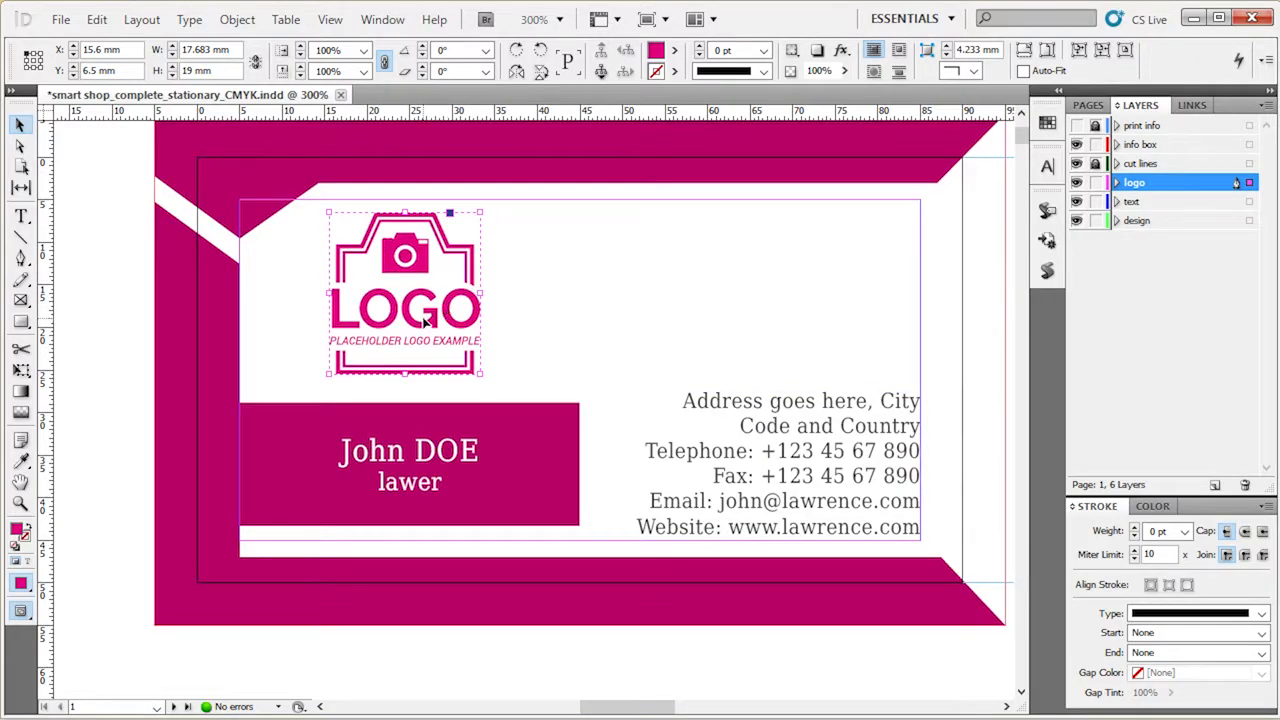
{"action": "left_click", "coordinate": [1117, 183]}
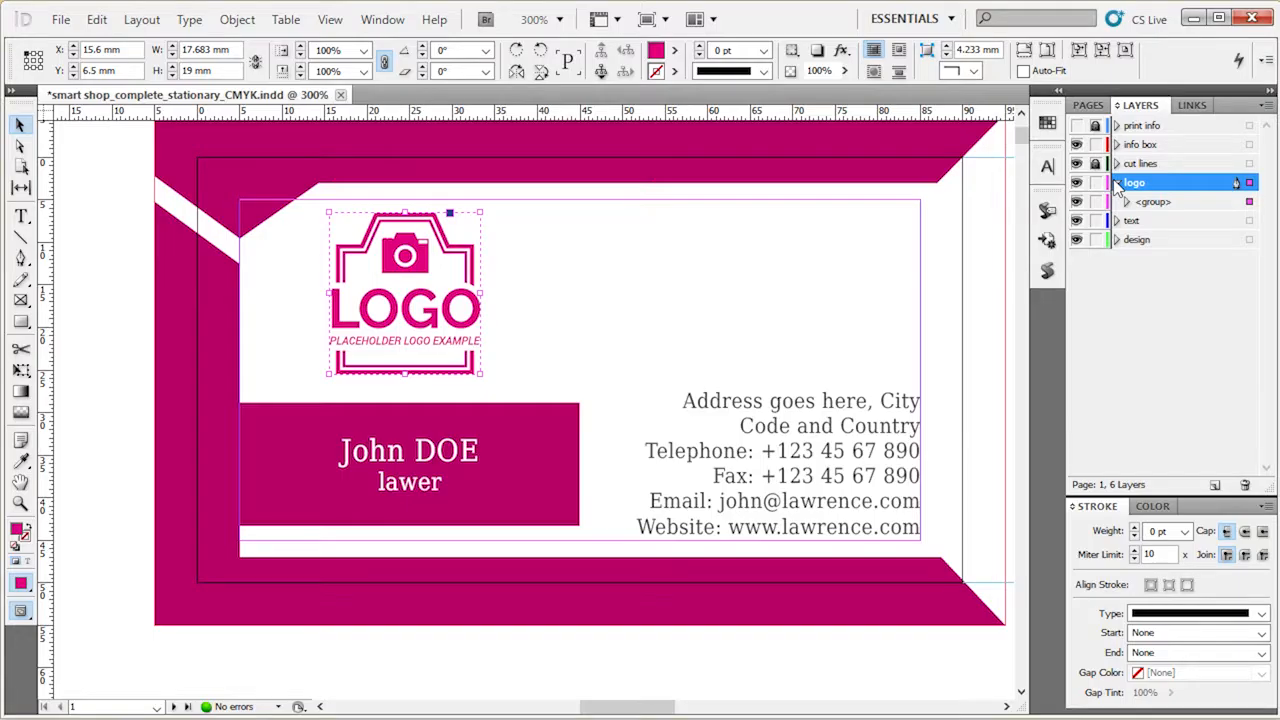
{"action": "left_click", "coordinate": [66, 265]}
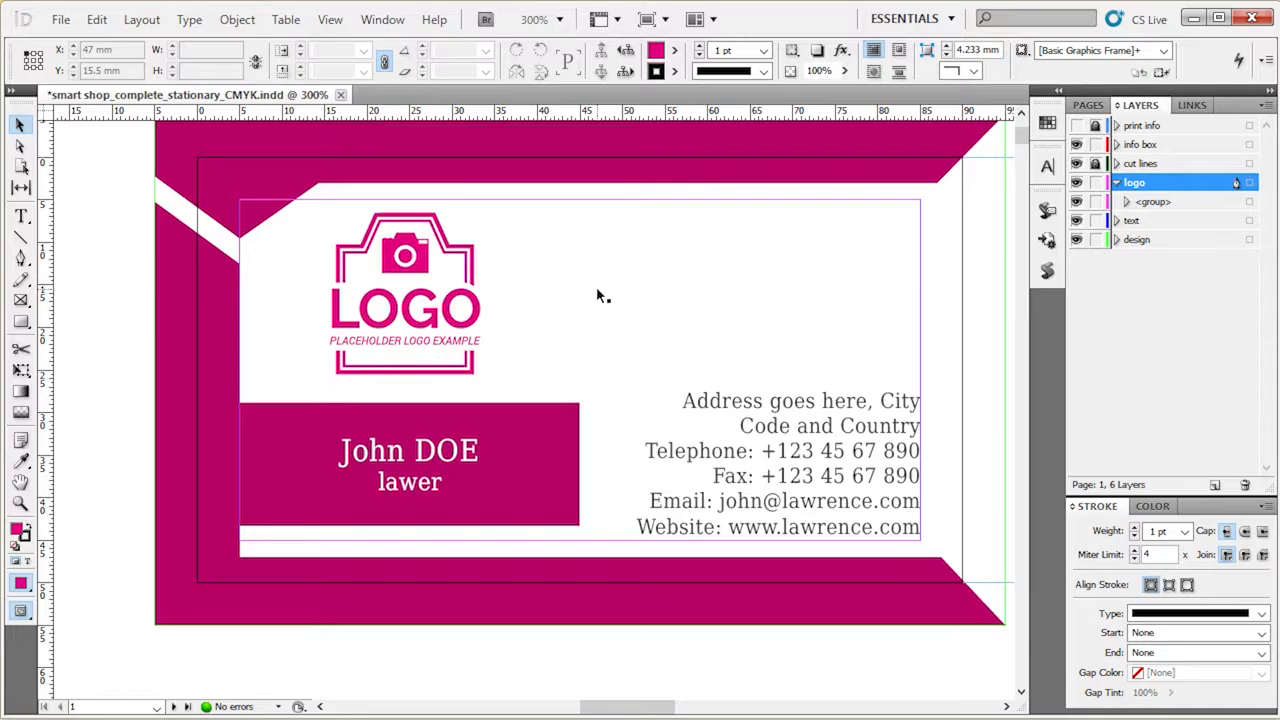
- Try filling the address text frame with the C=0 M=100 Y=0 K=25 swatch and undo the fill
{"action": "left_click", "coordinate": [846, 413]}
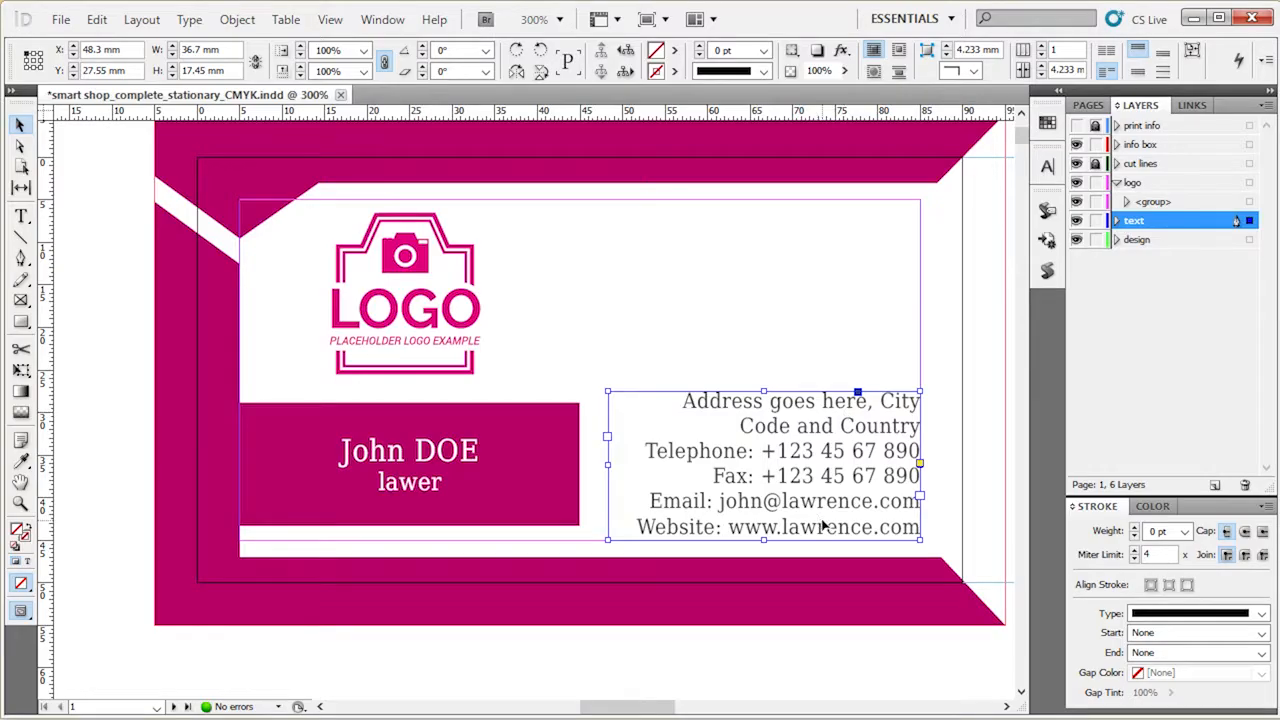
{"action": "scroll", "coordinate": [833, 481], "scroll_direction": "up", "scroll_amount": 1}
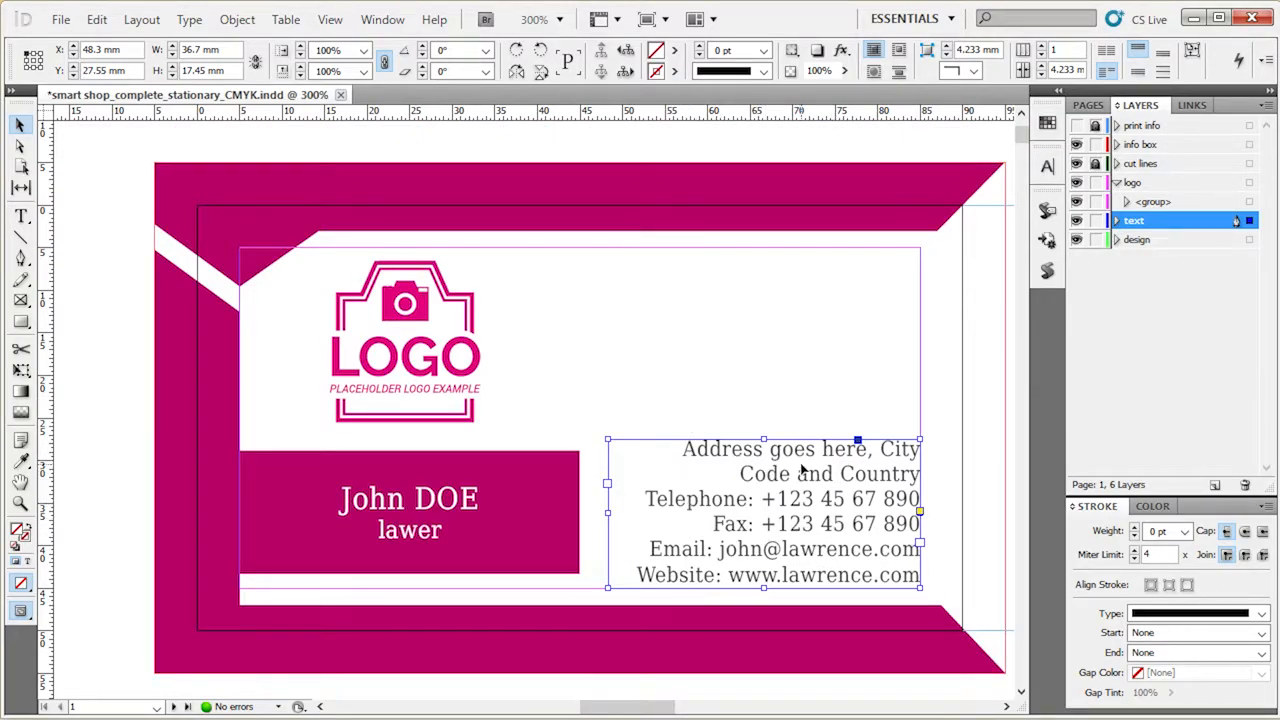
{"action": "left_click", "coordinate": [1047, 122]}
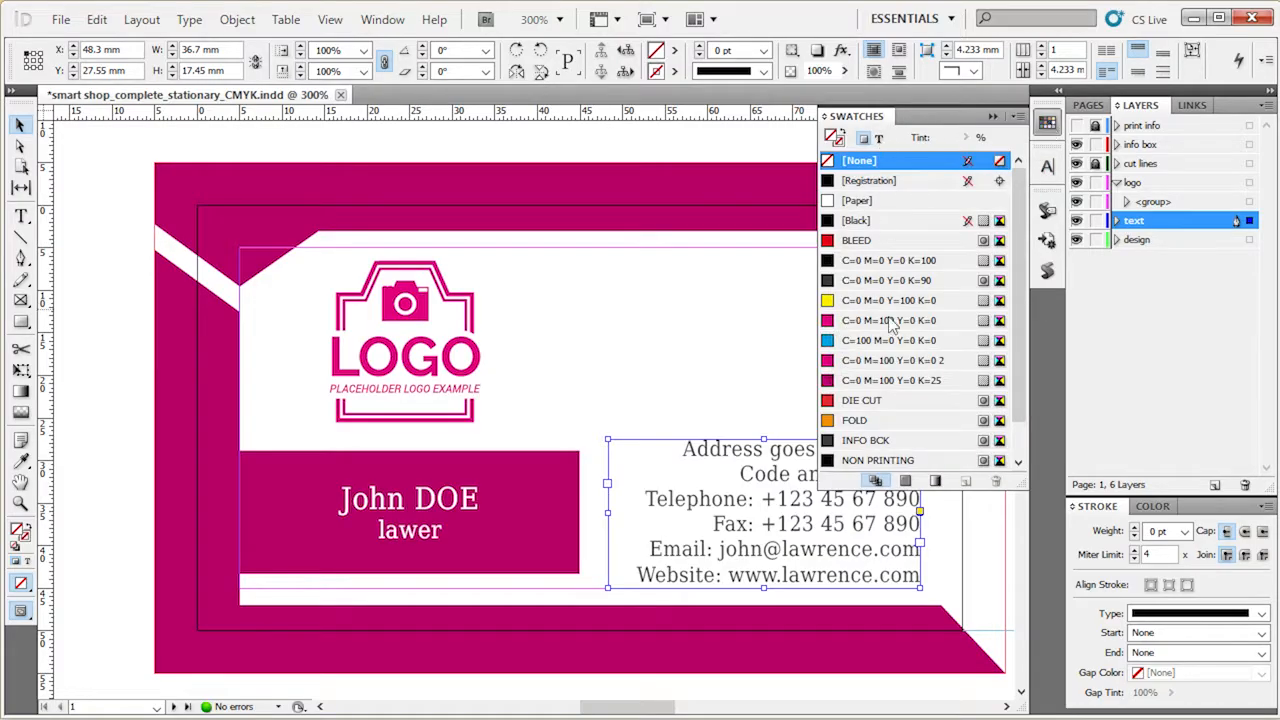
{"action": "left_click", "coordinate": [1047, 122]}
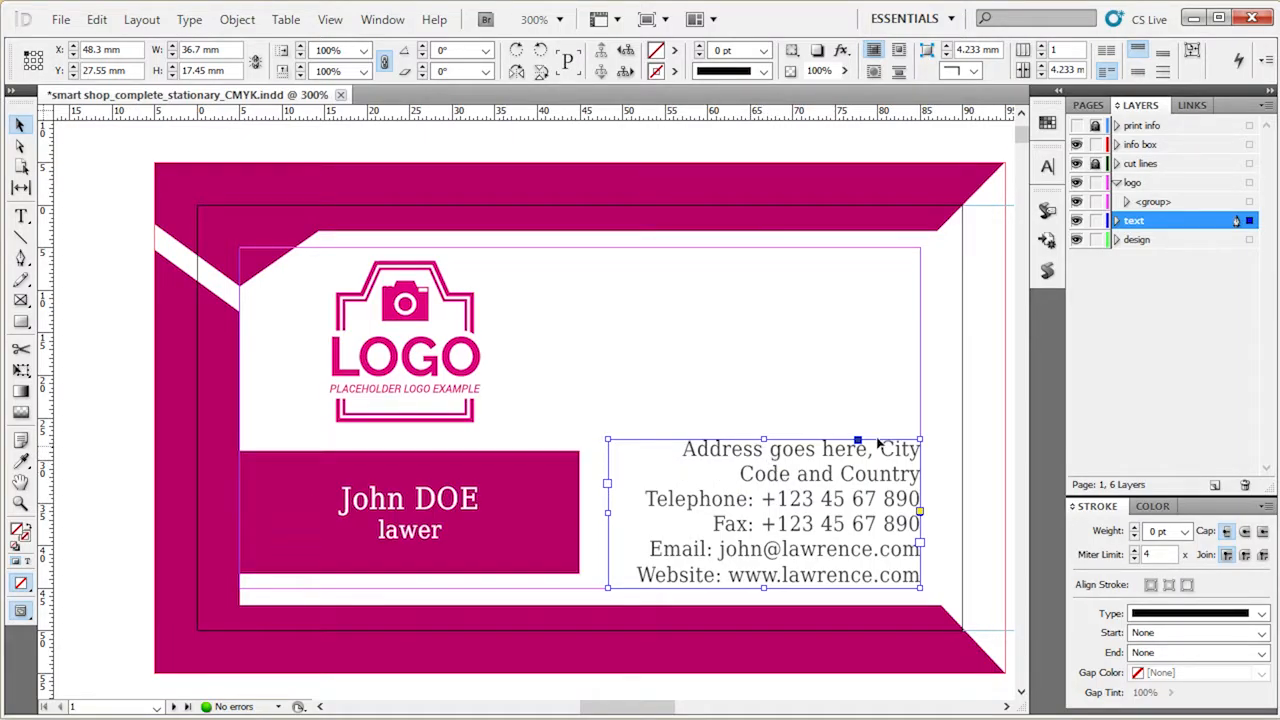
{"action": "left_click", "coordinate": [1047, 122]}
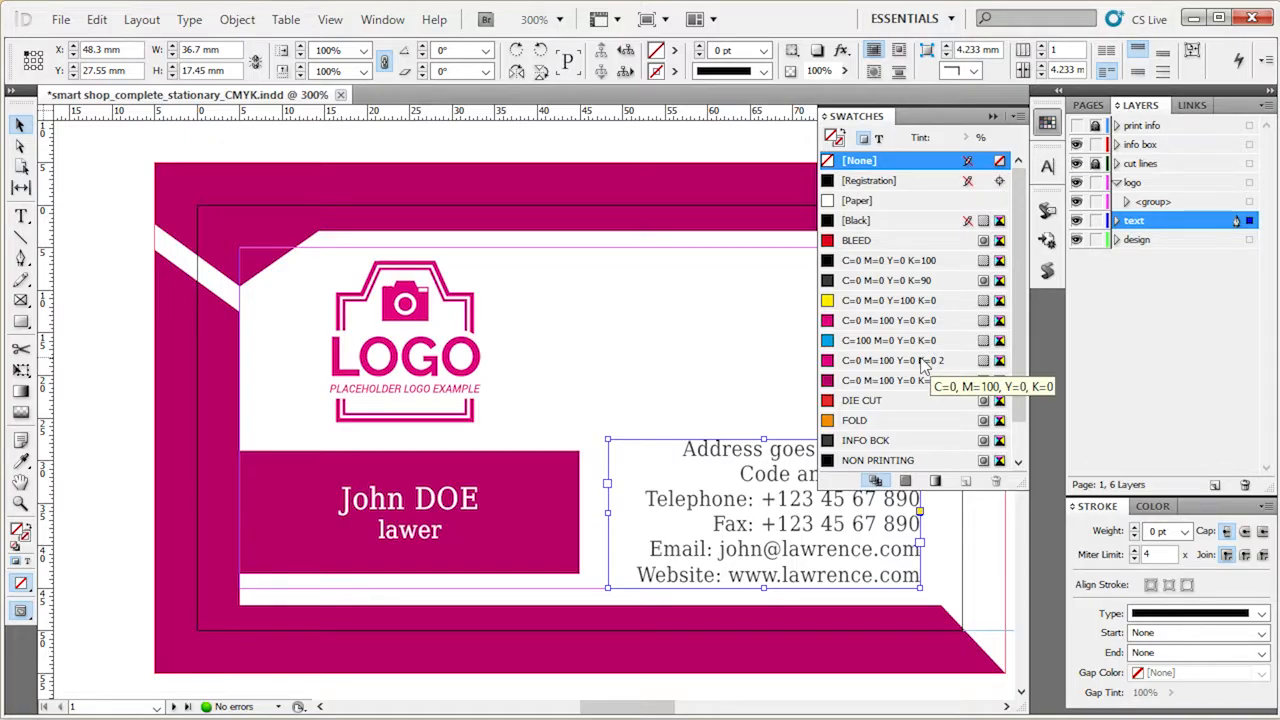
{"action": "left_click_drag", "start_coordinate": [900, 380], "coordinate": [916, 379]}
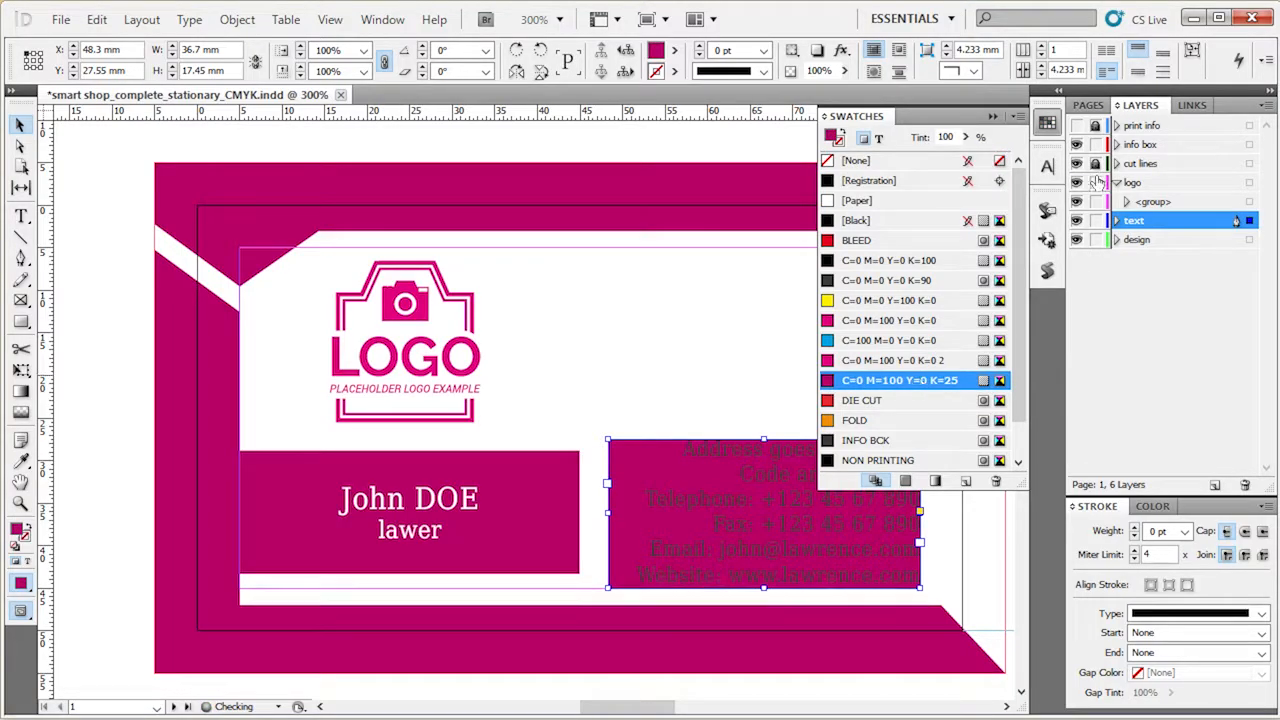
{"action": "left_click", "coordinate": [1048, 122]}
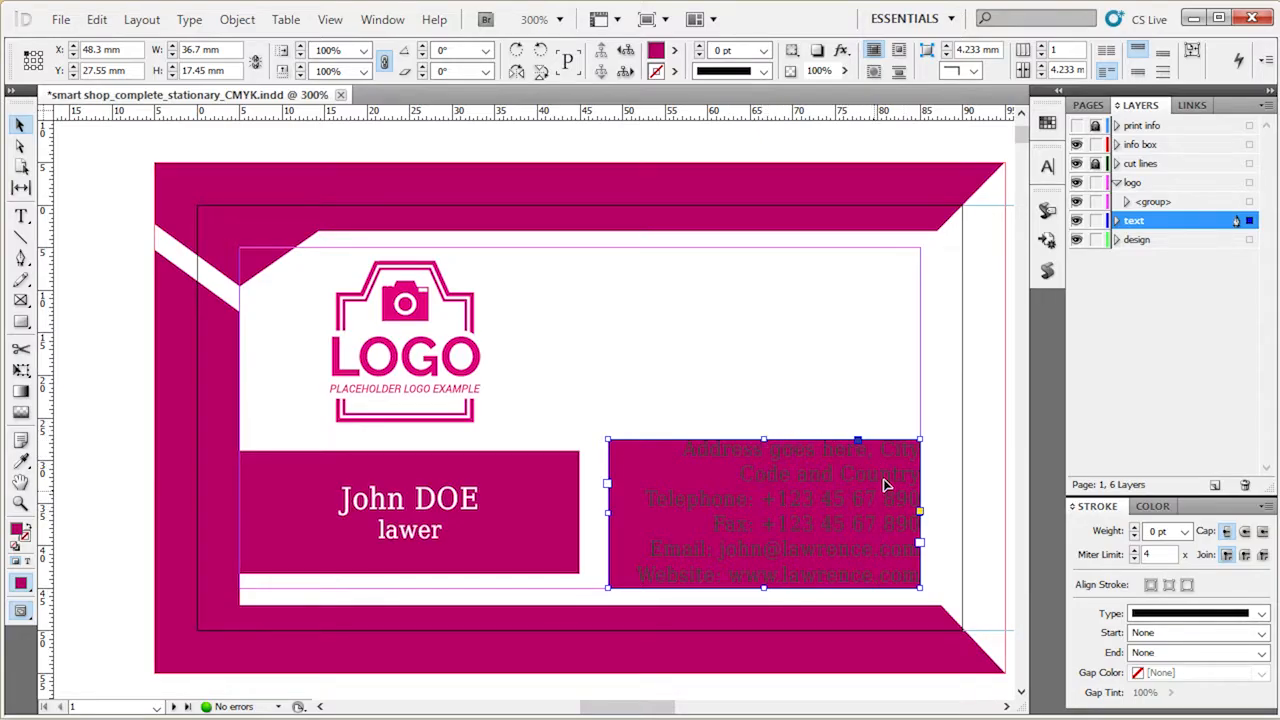
{"action": "key", "text": "ctrl+z"}
- Try recolouring the address text itself with the C=0 M=100 Y=0 K=0 2 and C=0 M=100 Y=0 K=25 swatches
{"action": "left_click", "coordinate": [882, 384]}
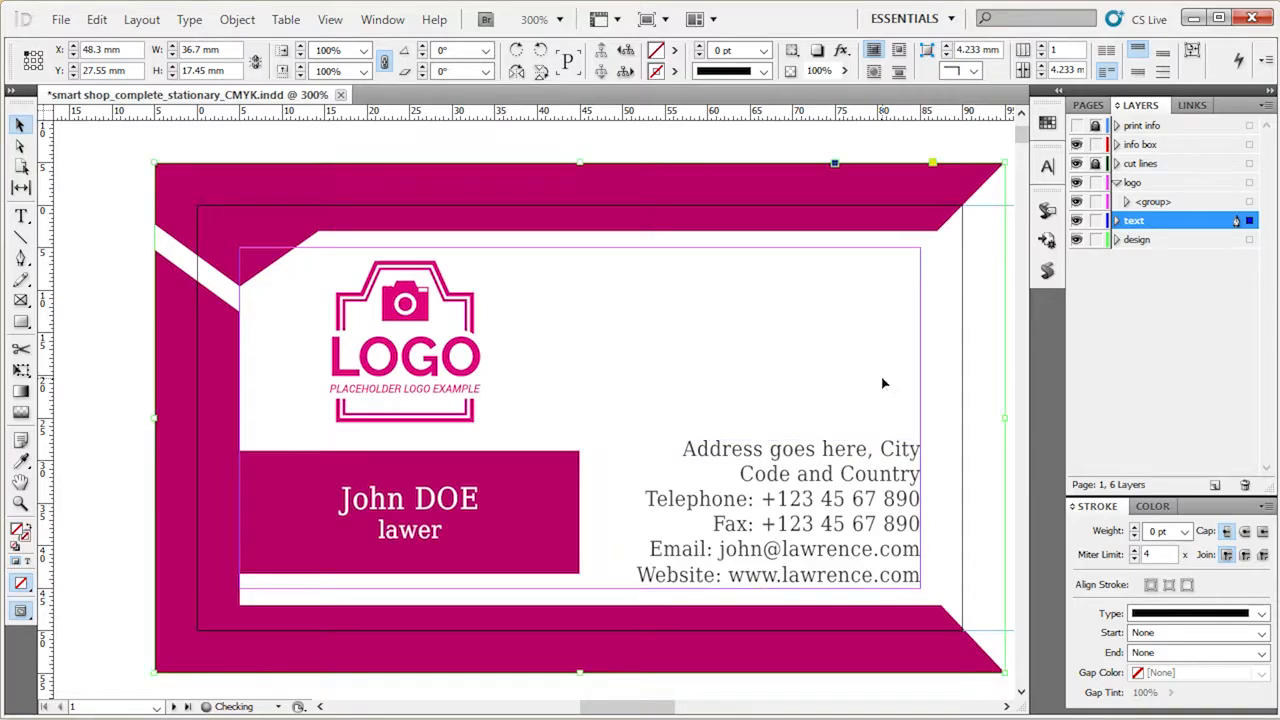
{"action": "left_click", "coordinate": [868, 485]}
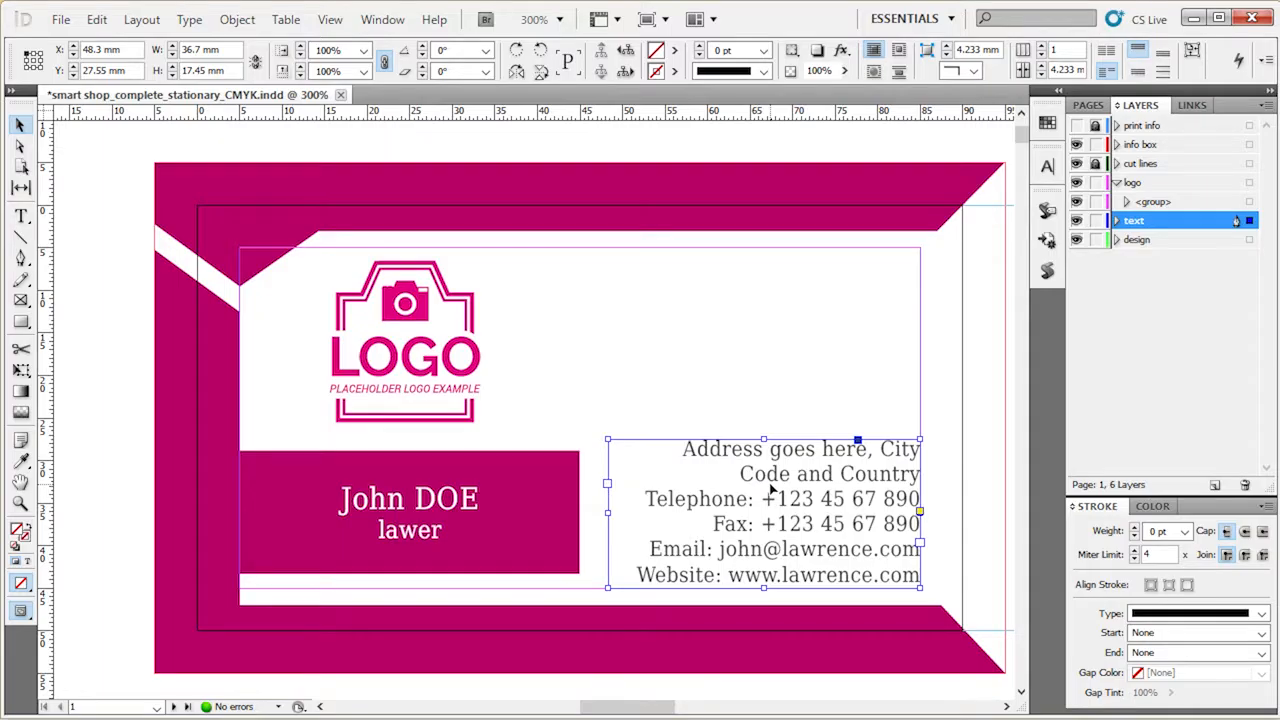
{"action": "left_click", "coordinate": [28, 563]}
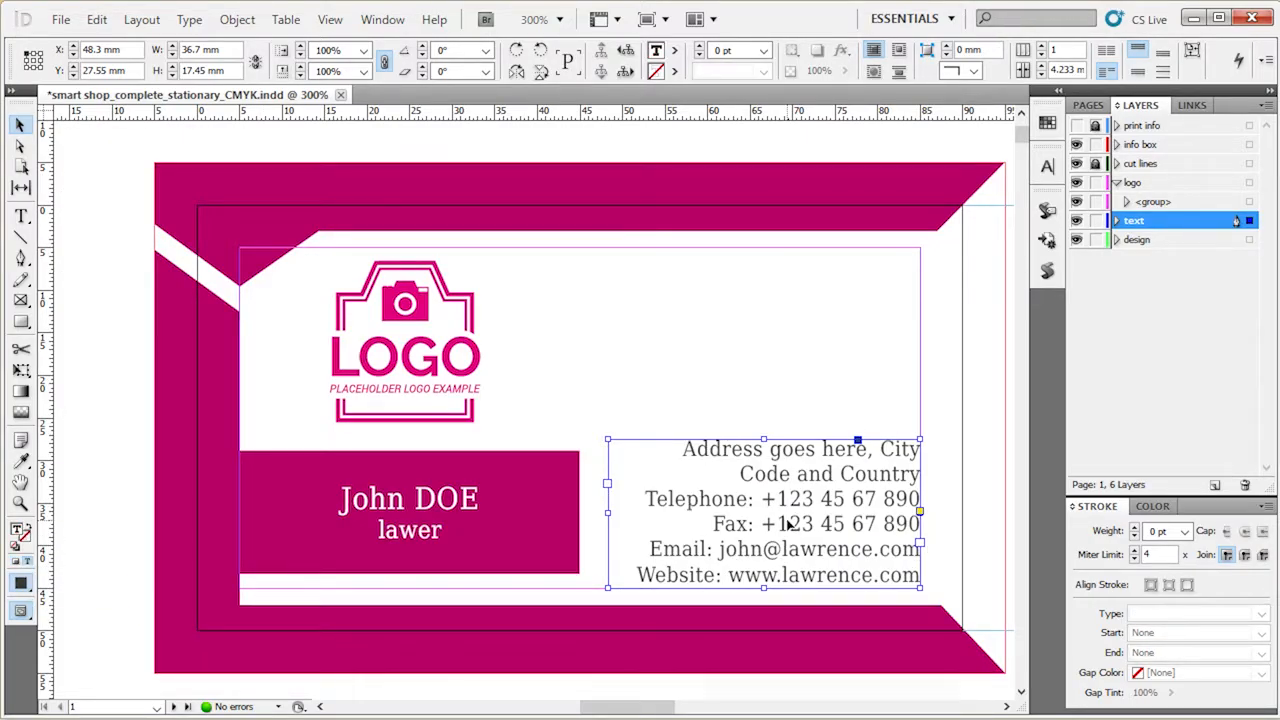
{"action": "left_click", "coordinate": [1047, 122]}
{"action": "left_click", "coordinate": [898, 382]}
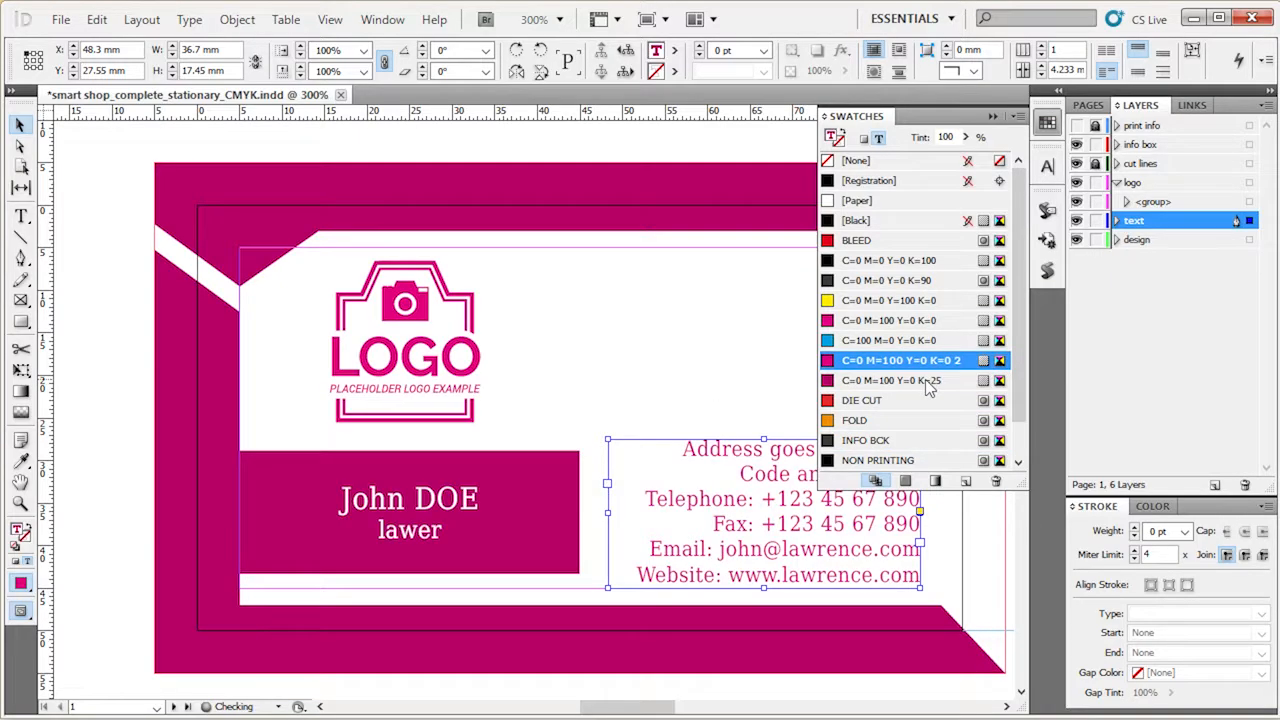
{"action": "left_click", "coordinate": [703, 360]}
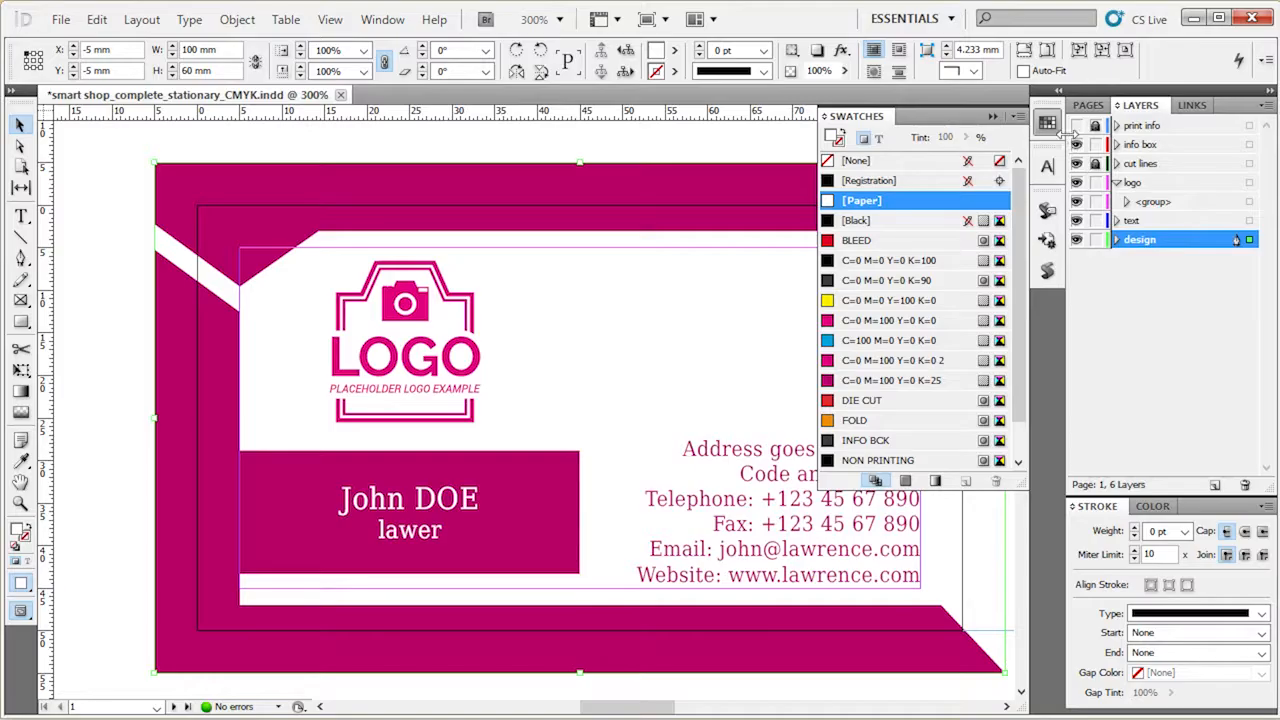
{"action": "left_click", "coordinate": [1047, 123]}
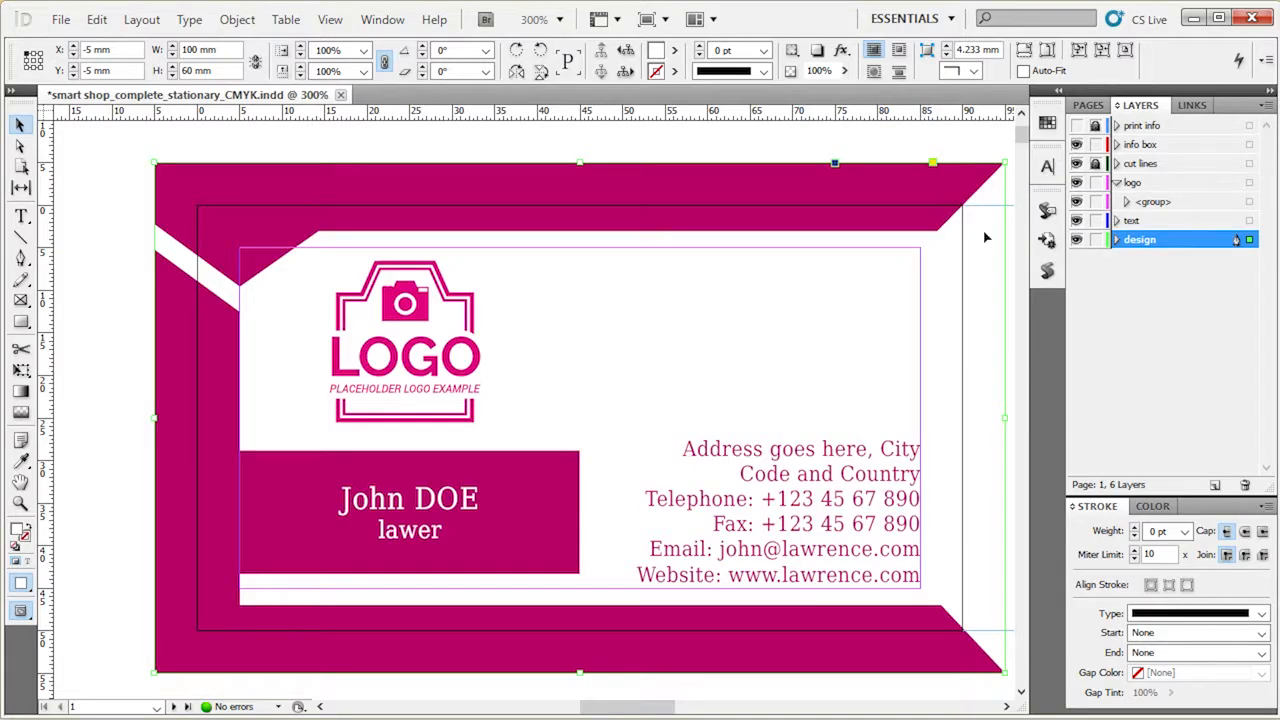
- Undo the colour changes on the address text and leave nothing selected
{"action": "left_click", "coordinate": [825, 137]}
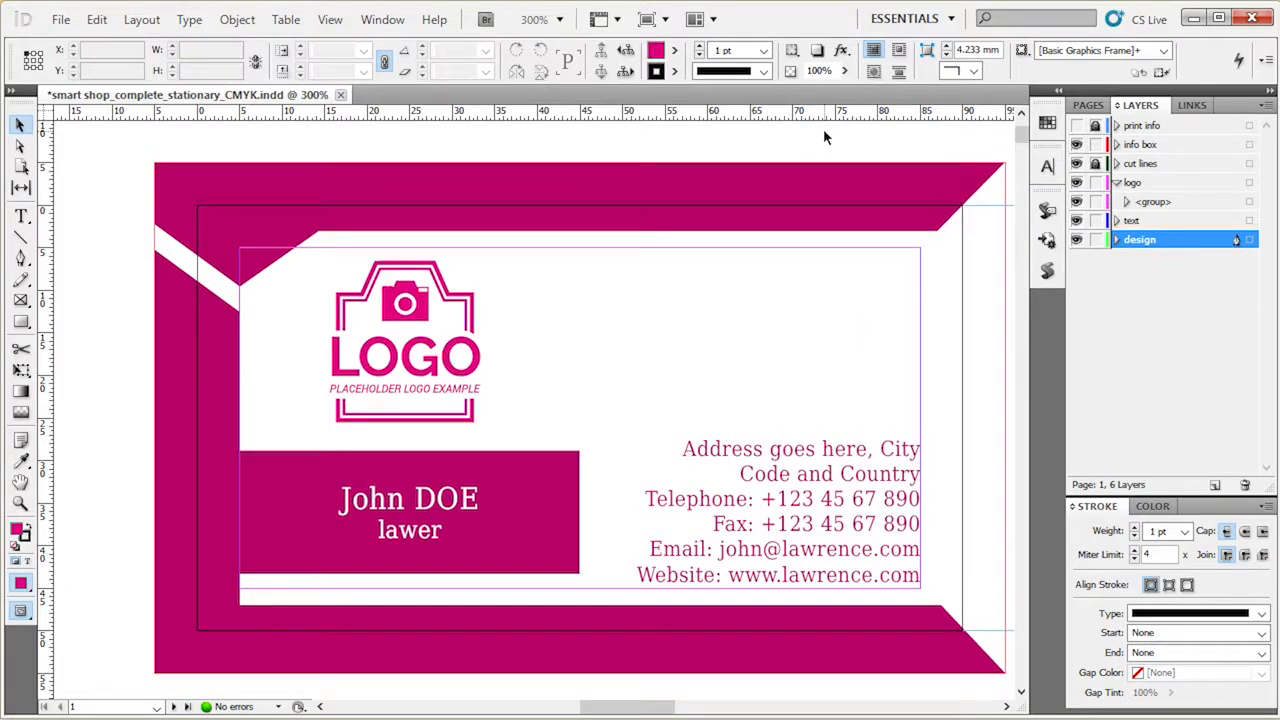
{"action": "key", "text": "ctrl+z"}
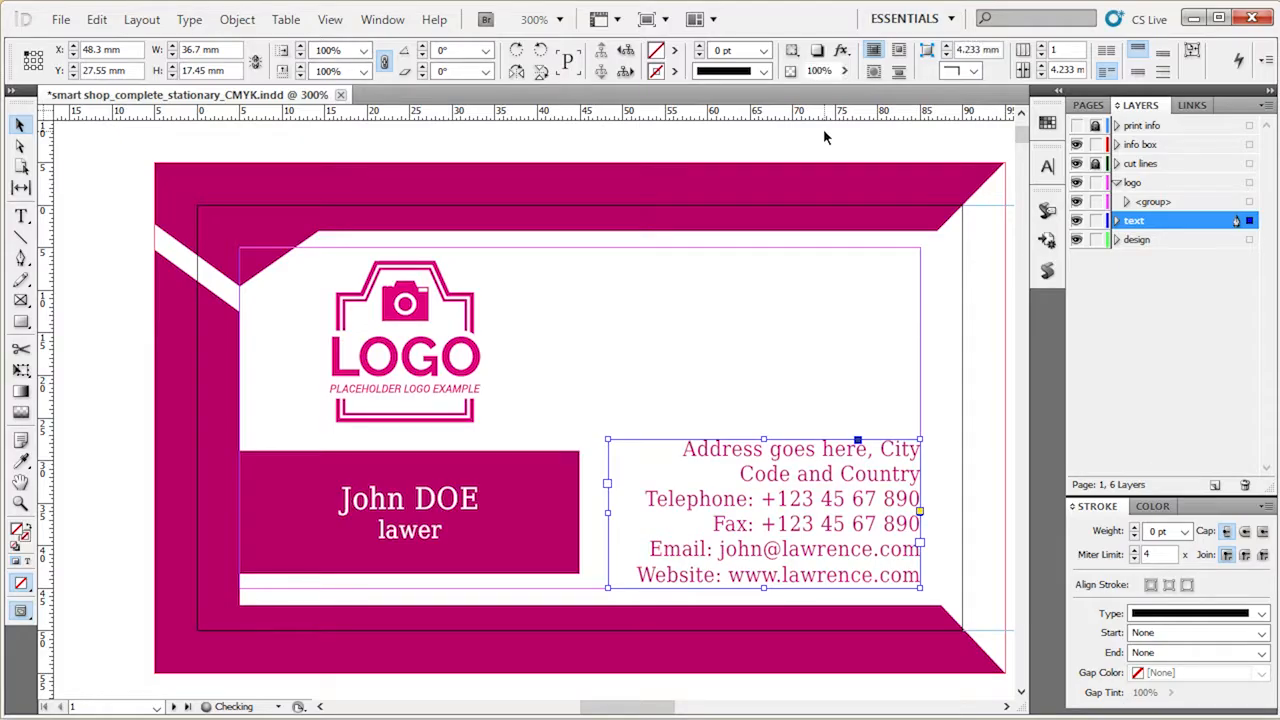
{"action": "left_click", "coordinate": [824, 132]}
{"action": "scroll", "coordinate": [806, 423], "scroll_direction": "down", "scroll_amount": 6}
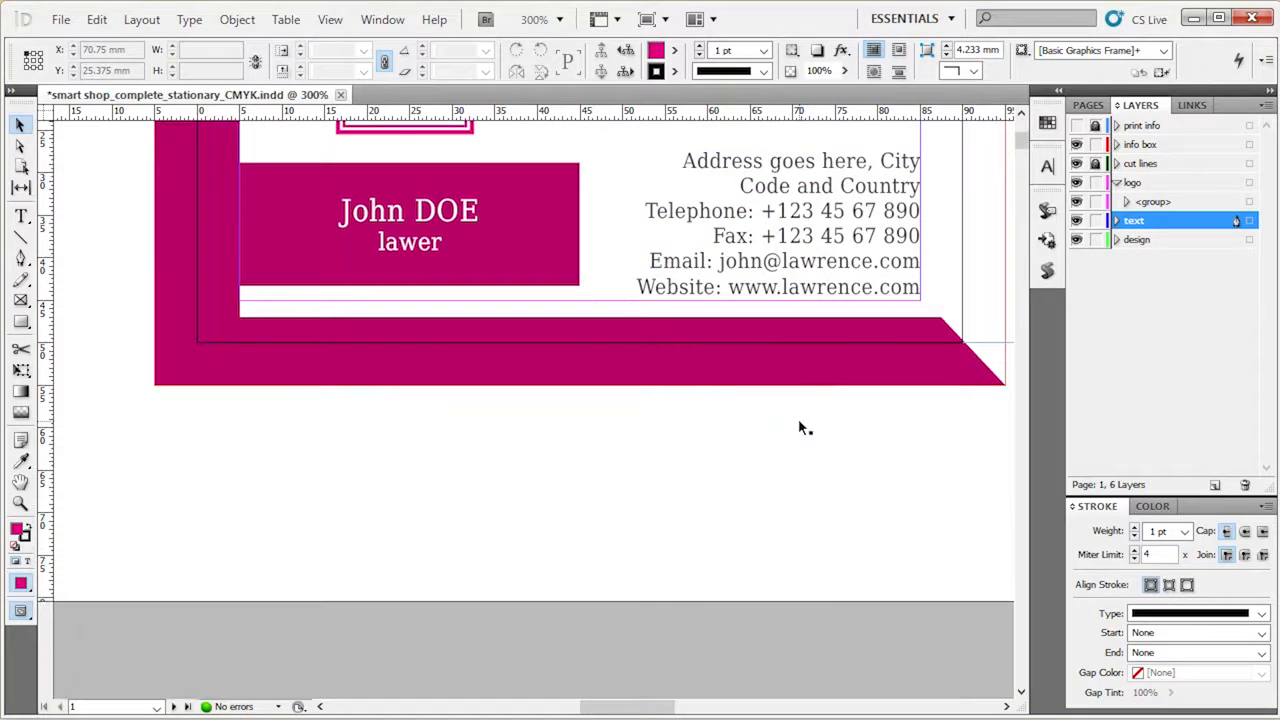
- Set the display performance to high quality so the business card back on page 2 renders fully, and clear the selection
{"action": "scroll", "coordinate": [800, 427], "scroll_direction": "down", "scroll_amount": 8}
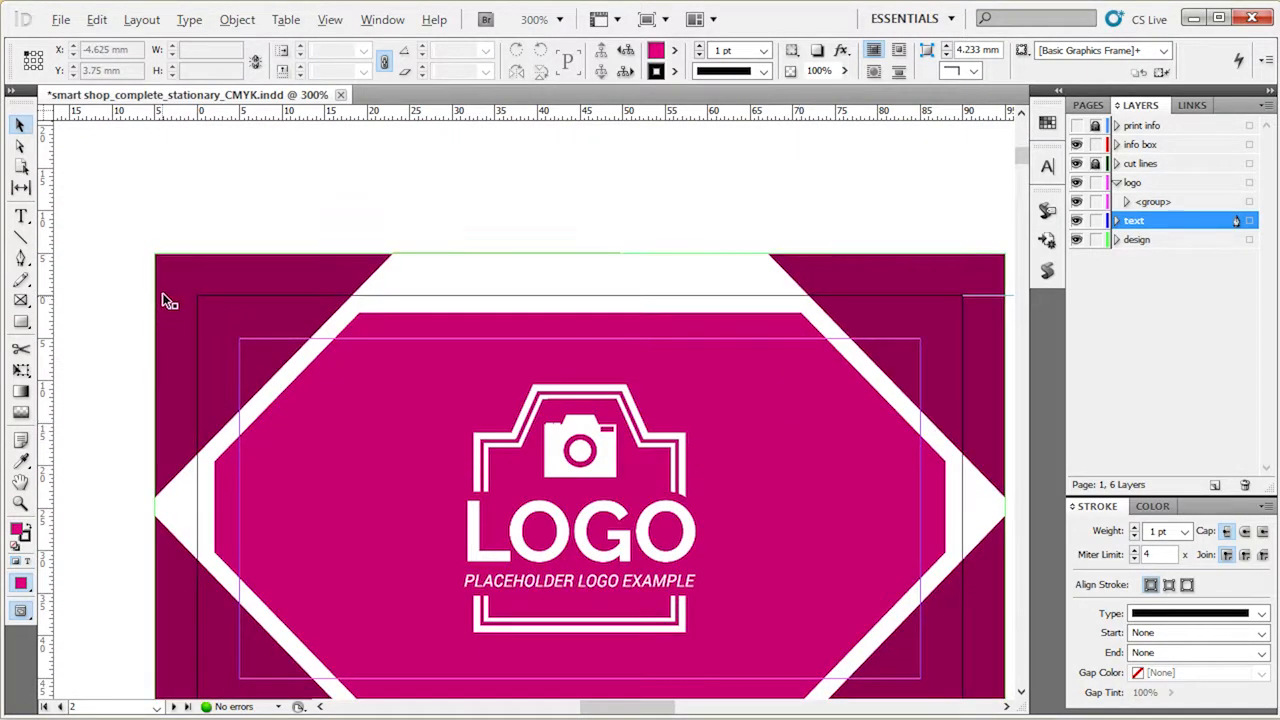
{"action": "scroll", "coordinate": [163, 306], "scroll_direction": "up", "scroll_amount": 4}
{"action": "left_click", "coordinate": [330, 19]}
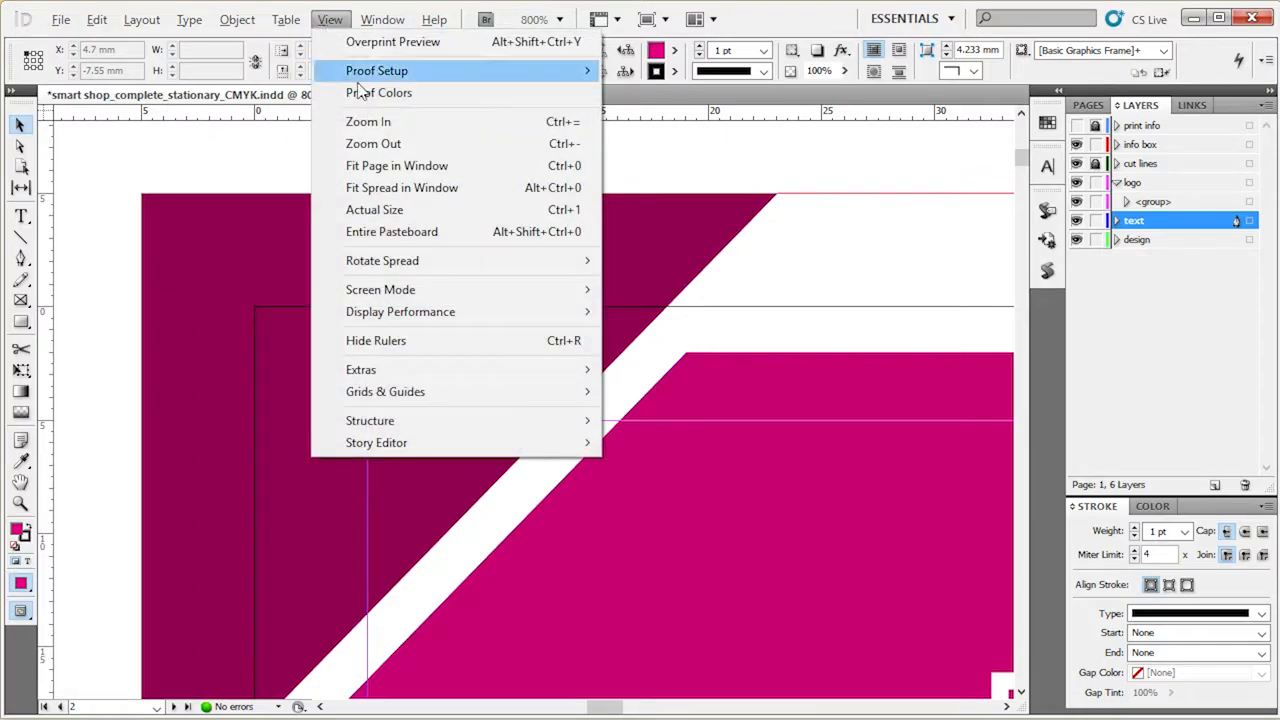
{"action": "mouse_move", "coordinate": [380, 289]}
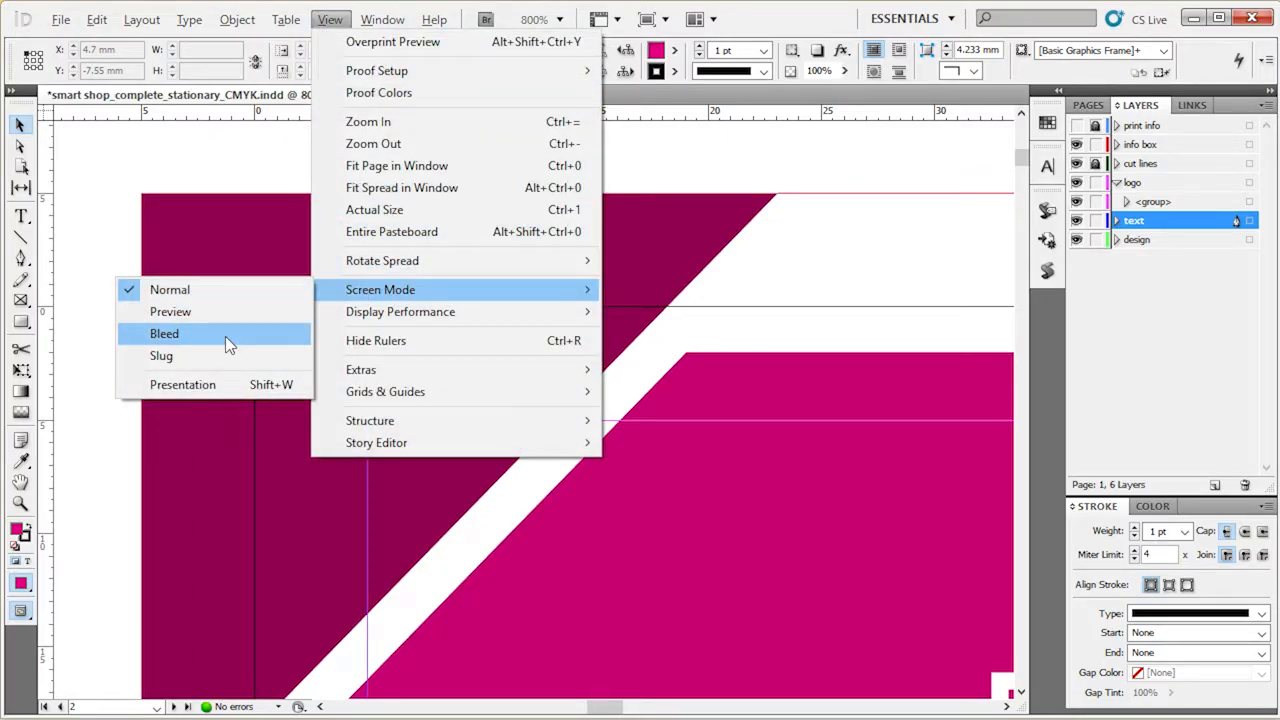
{"action": "mouse_move", "coordinate": [400, 311]}
{"action": "left_click", "coordinate": [193, 355]}
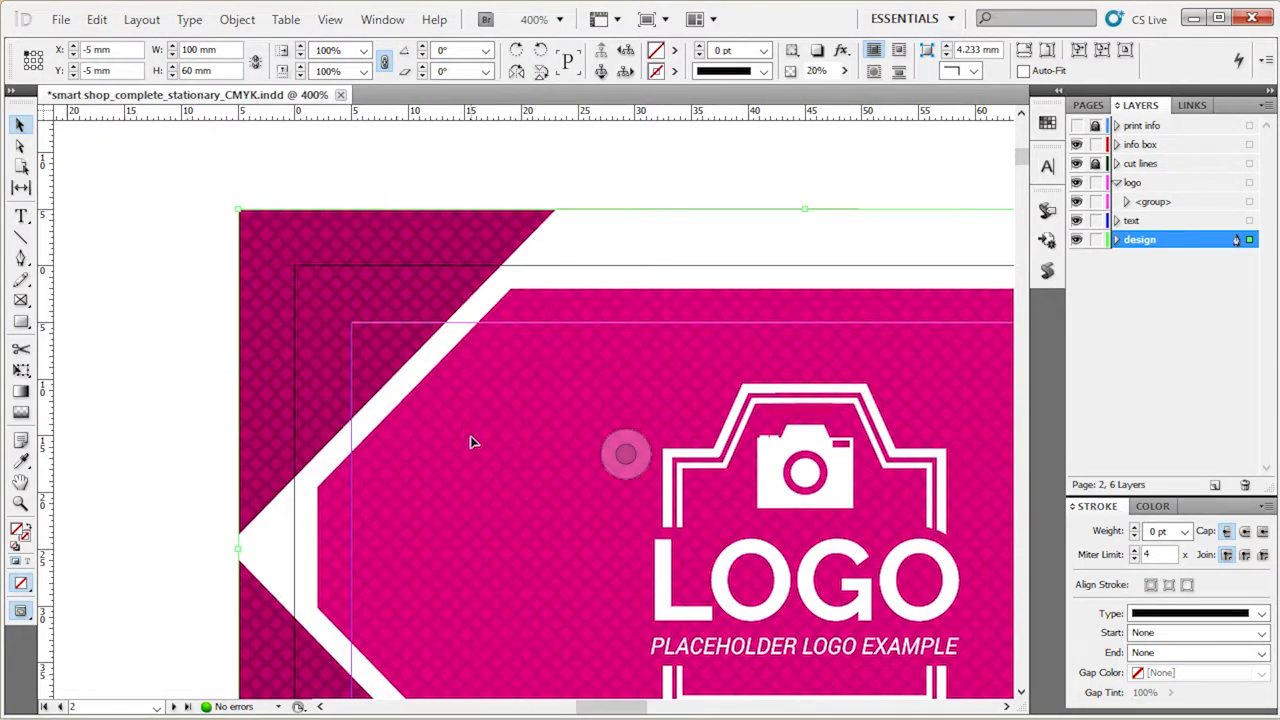
{"action": "left_click", "coordinate": [476, 190]}
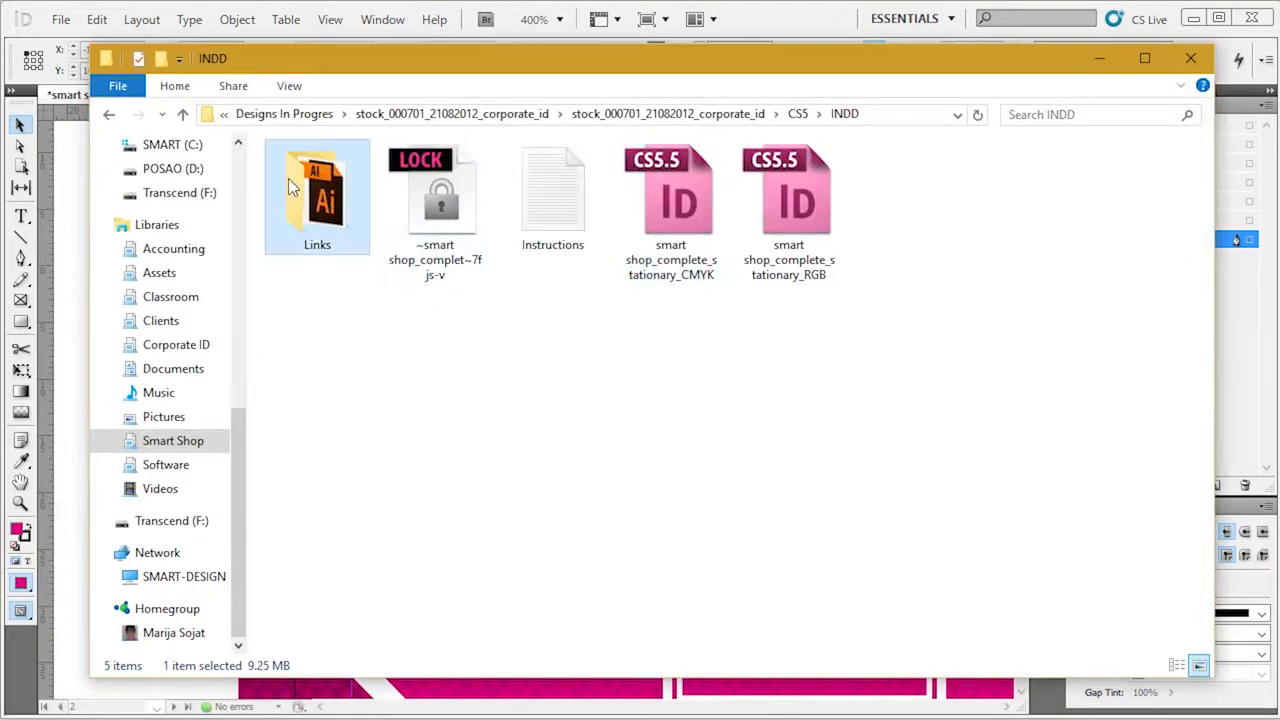
- Locate the pattern file inside the INDD Links folder in File Explorer, and return to the InDesign document
{"action": "double_click", "coordinate": [288, 180]}
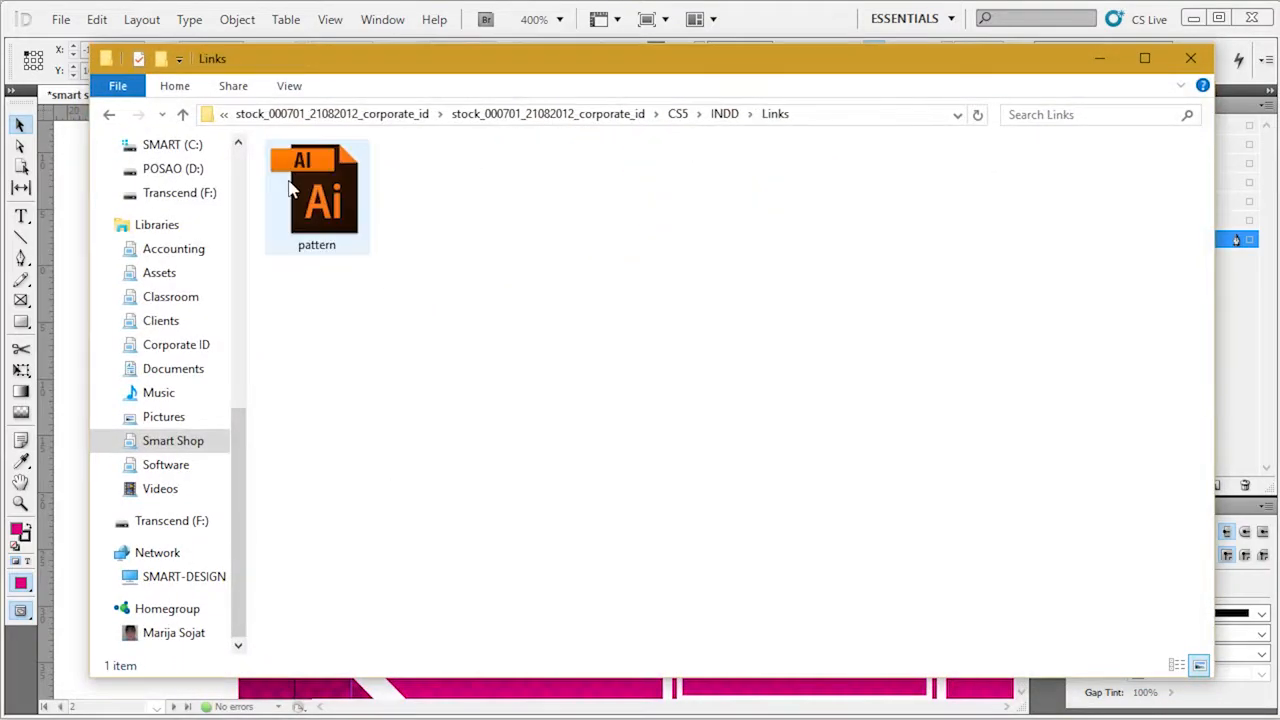
{"action": "left_click", "coordinate": [316, 192]}
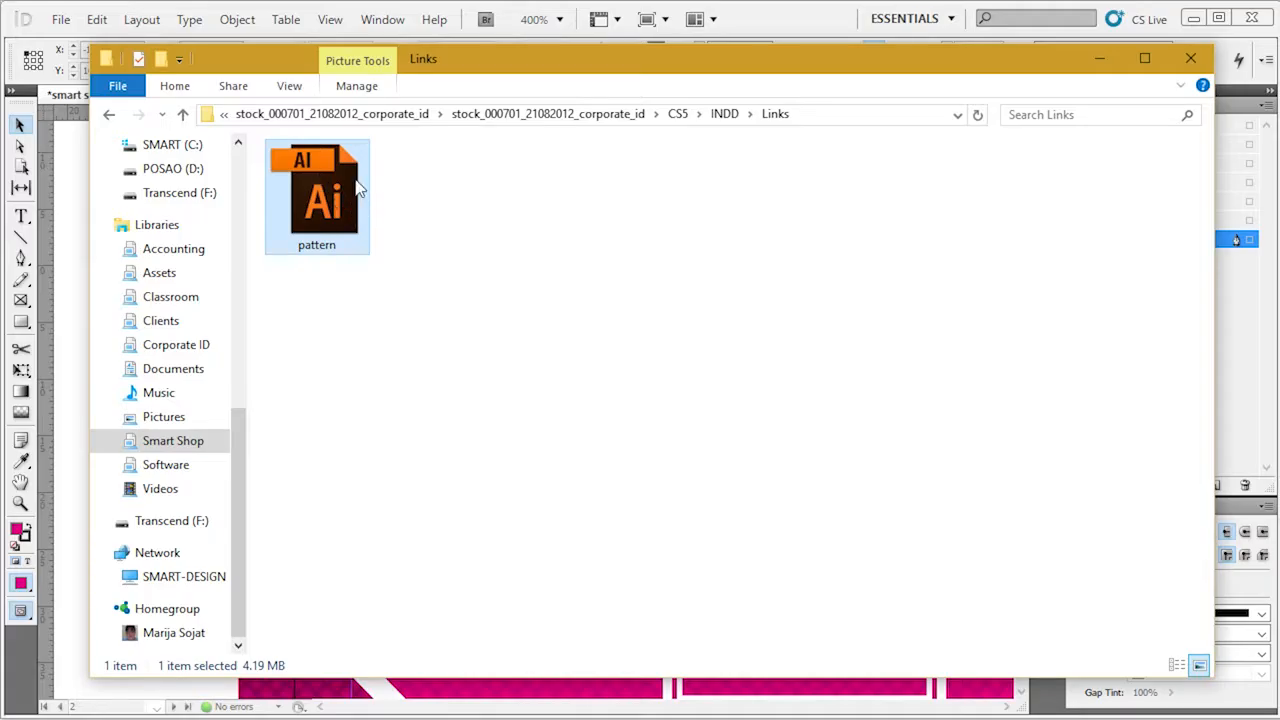
{"action": "left_click", "coordinate": [1088, 60]}
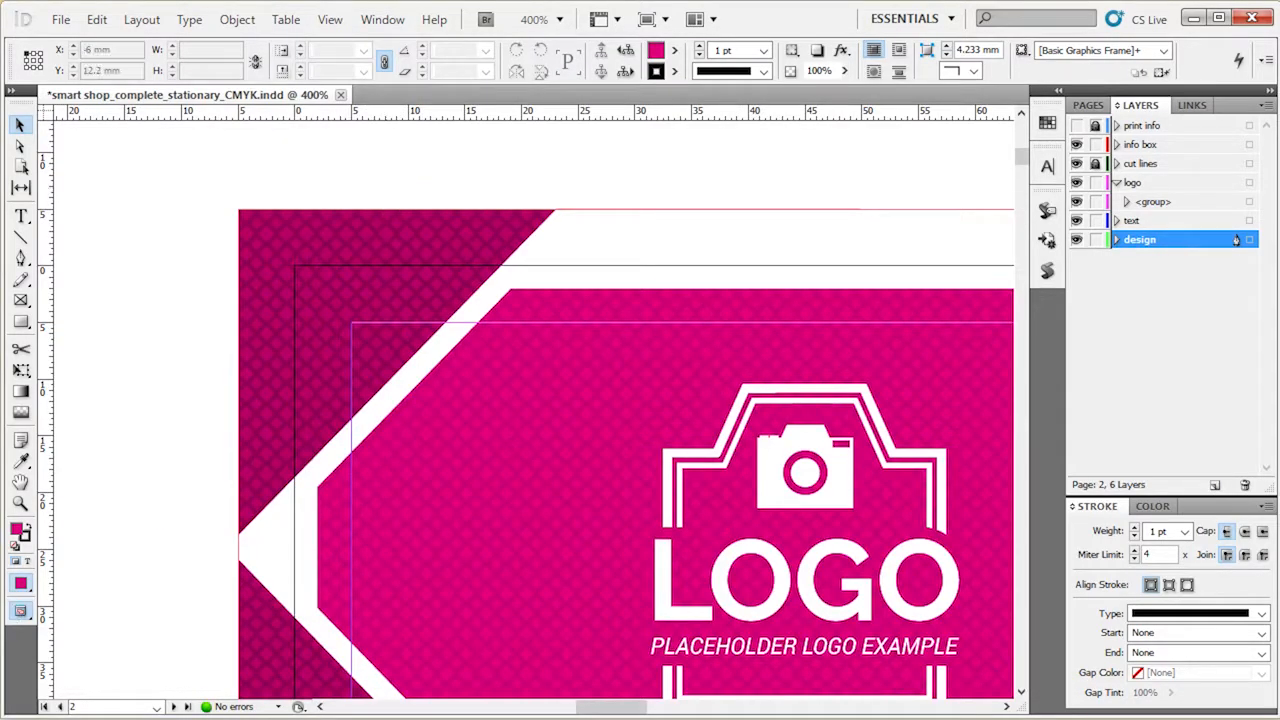
- Start Illustrator and open the pattern file from the Links folder in it
{"action": "key", "text": "super"}
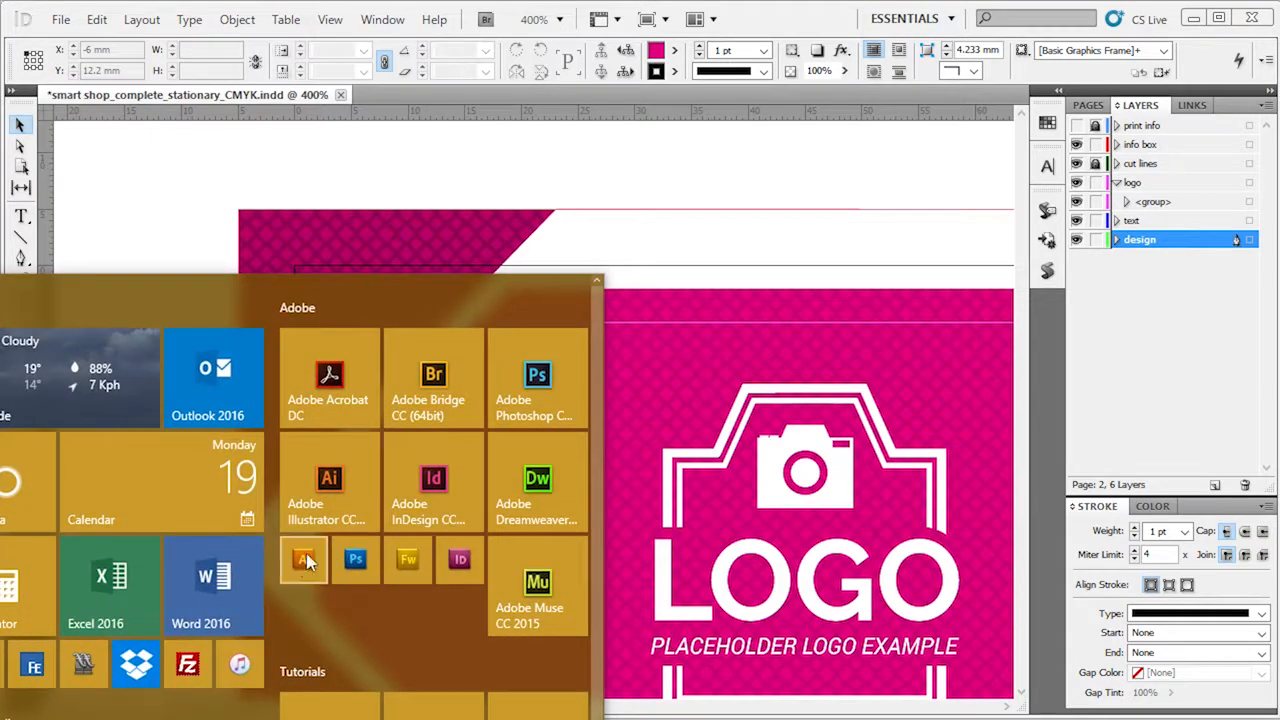
{"action": "left_click", "coordinate": [297, 559]}
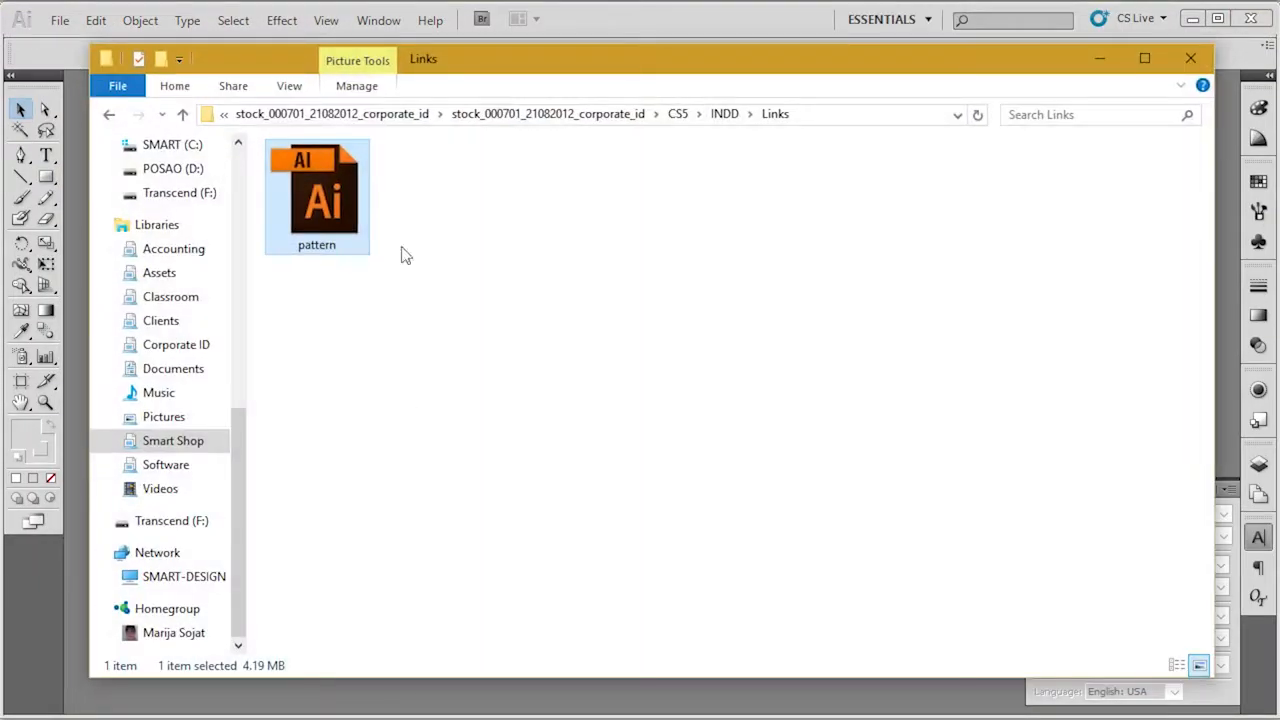
{"action": "left_click_drag", "start_coordinate": [334, 210], "coordinate": [437, 700]}
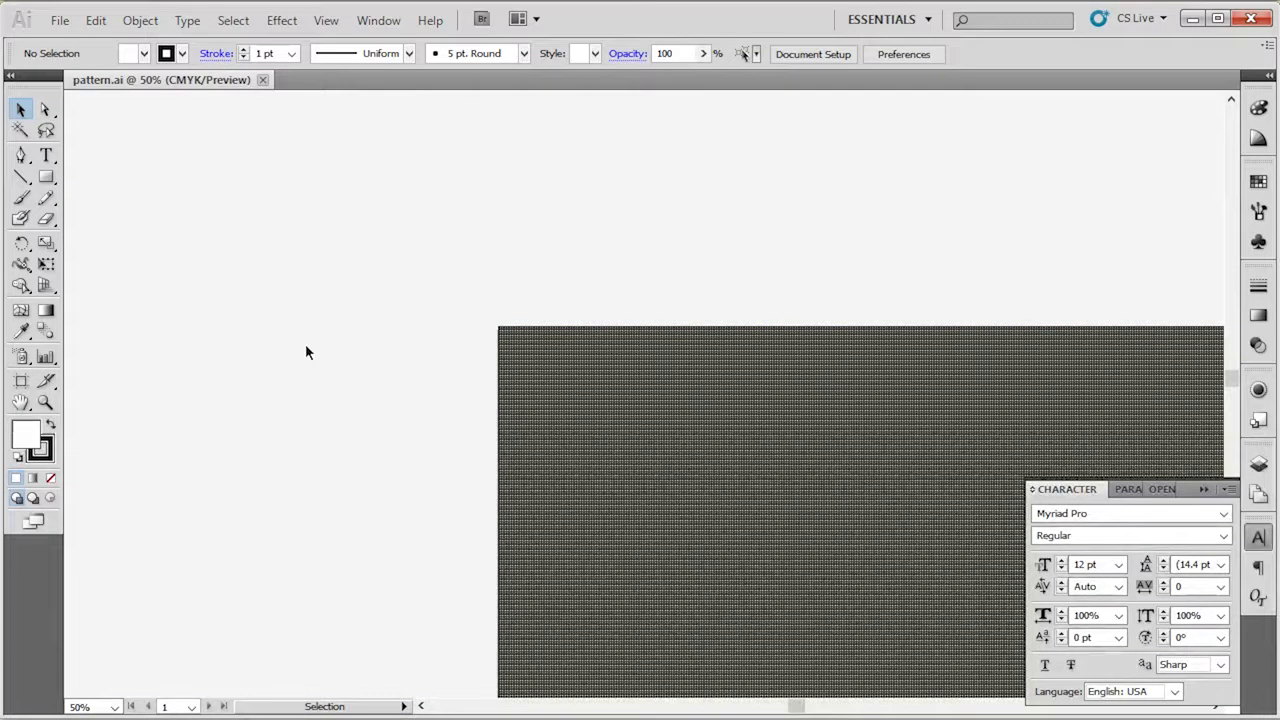
- Inspect the crosshatch pattern up close and open the Basic Graphics_Textures pattern swatch library
{"action": "scroll", "coordinate": [305, 344], "scroll_direction": "down", "scroll_amount": 2}
{"action": "scroll", "coordinate": [433, 367], "scroll_direction": "up", "scroll_amount": 2}
{"action": "scroll", "coordinate": [434, 368], "scroll_direction": "up", "scroll_amount": 6}
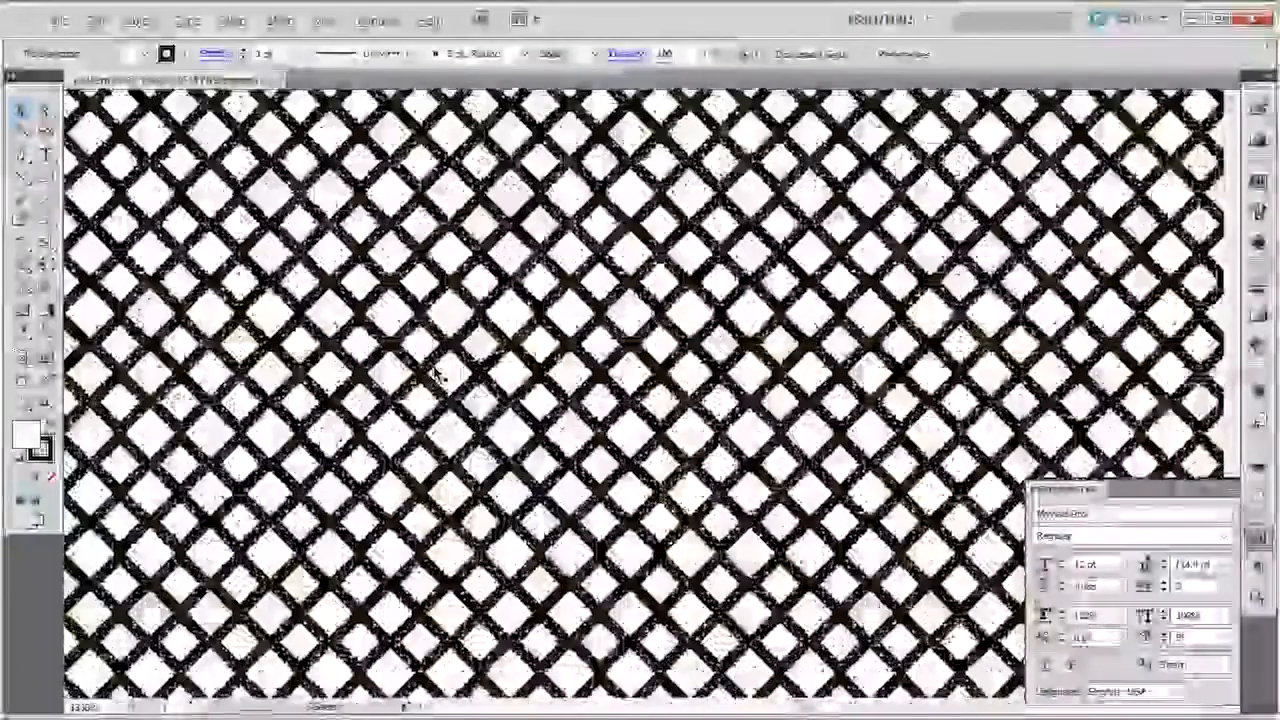
{"action": "scroll", "coordinate": [434, 368], "scroll_direction": "down", "scroll_amount": 6}
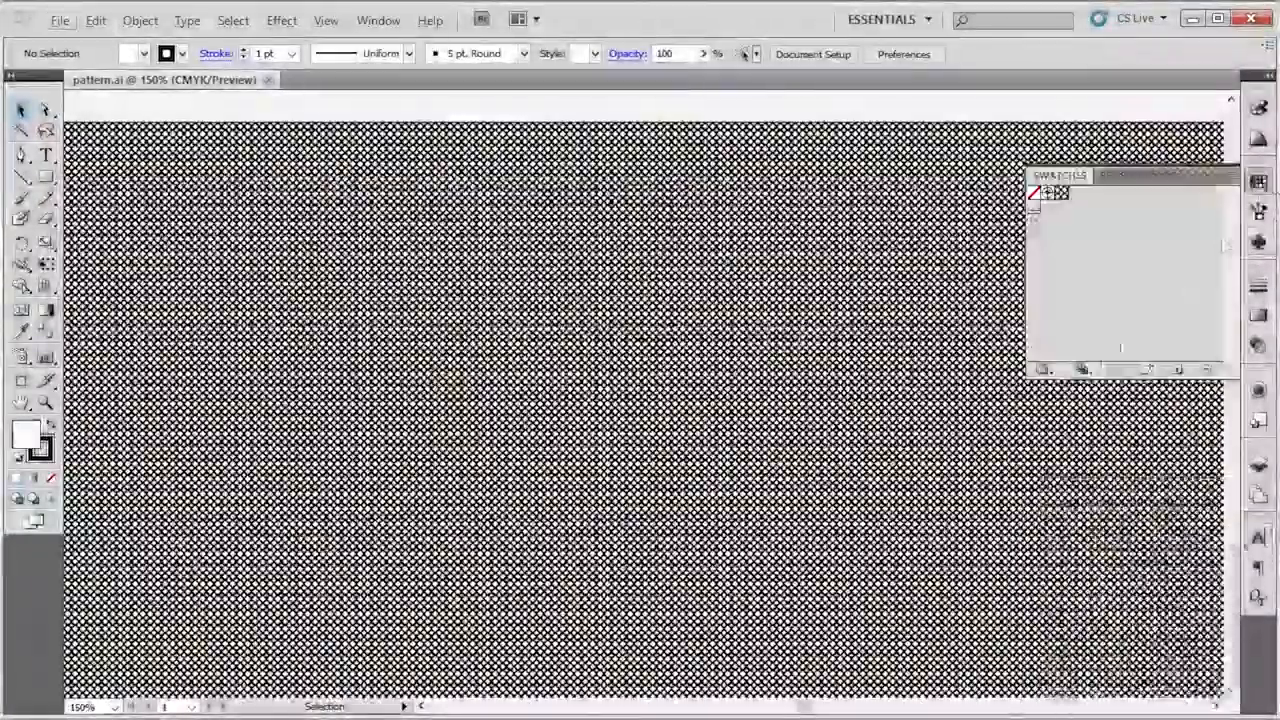
{"action": "left_click", "coordinate": [1044, 369]}
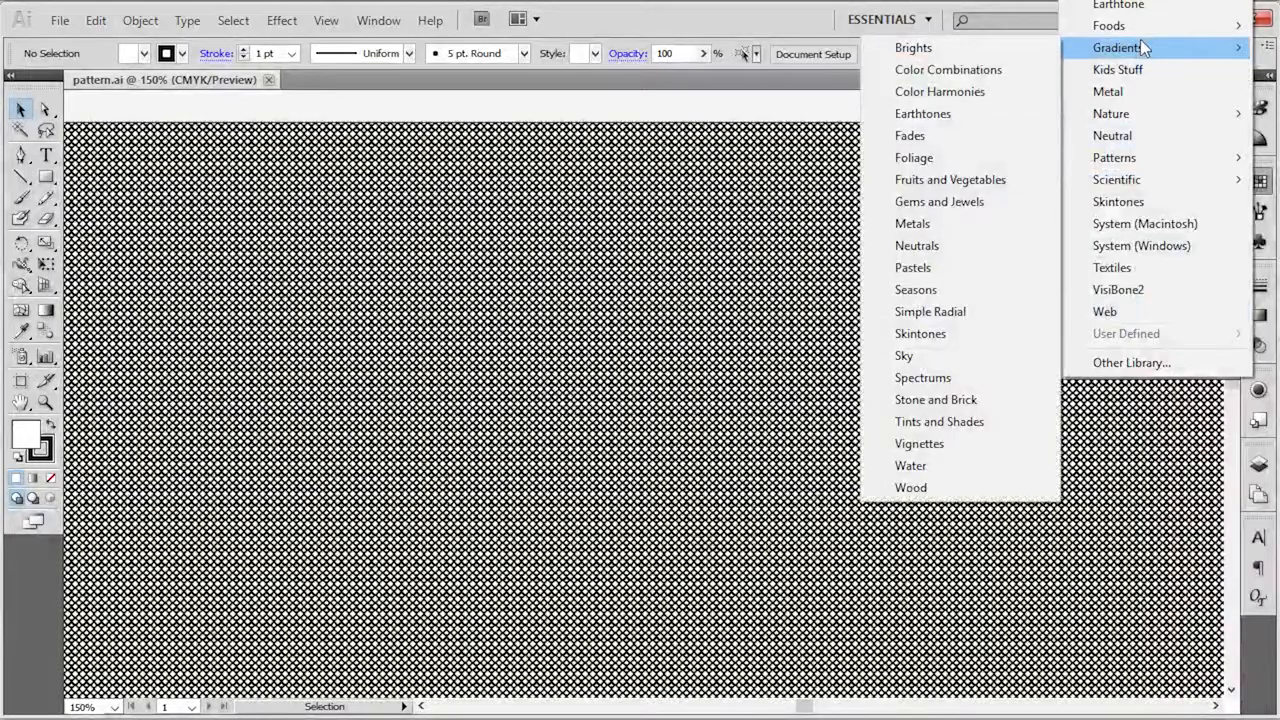
{"action": "mouse_move", "coordinate": [1133, 163]}
{"action": "mouse_move", "coordinate": [1003, 166]}
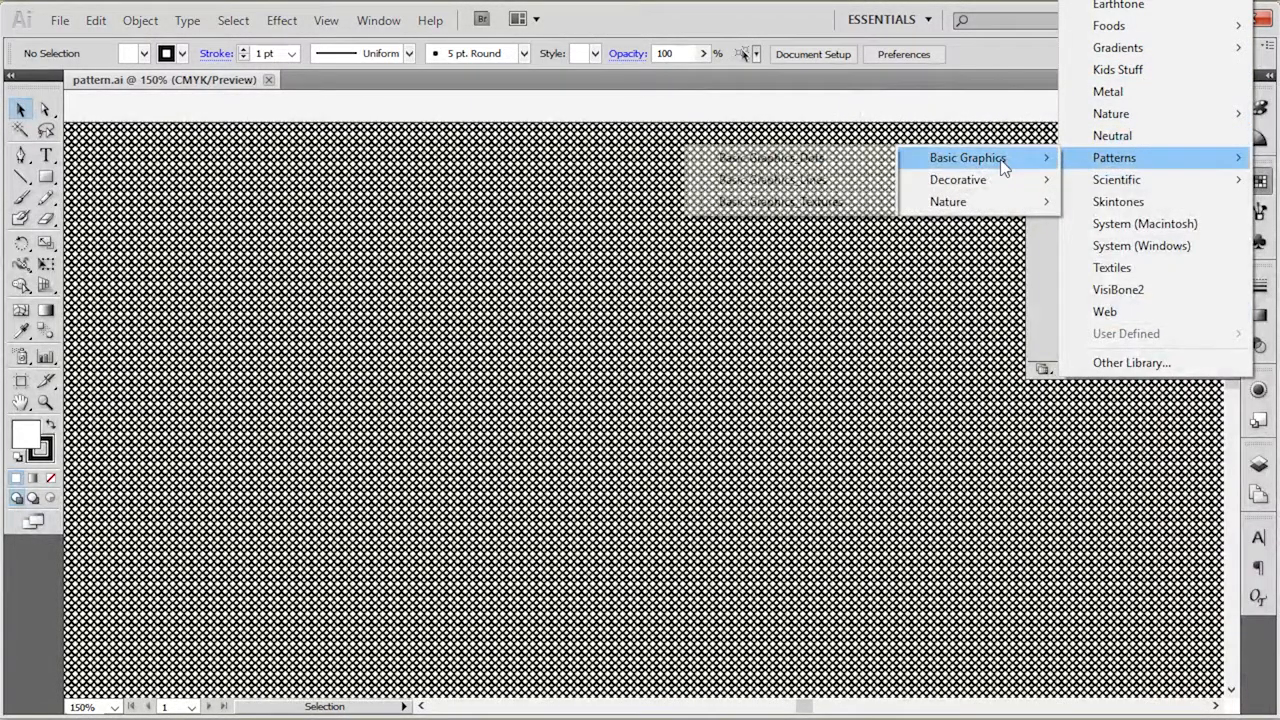
{"action": "left_click", "coordinate": [774, 202]}
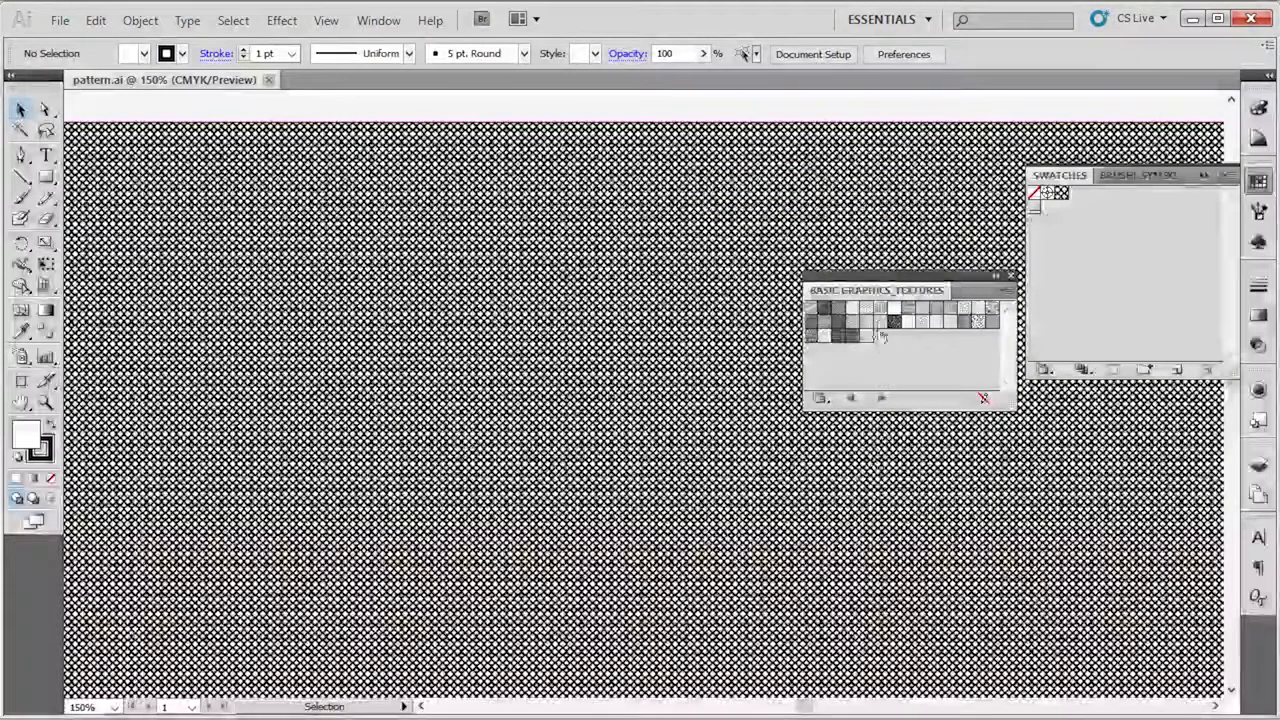
- Fill the pattern rectangle with the short random dashes texture from the Basic Graphics_Textures library, deselect it and close the library
{"action": "left_click", "coordinate": [738, 174]}
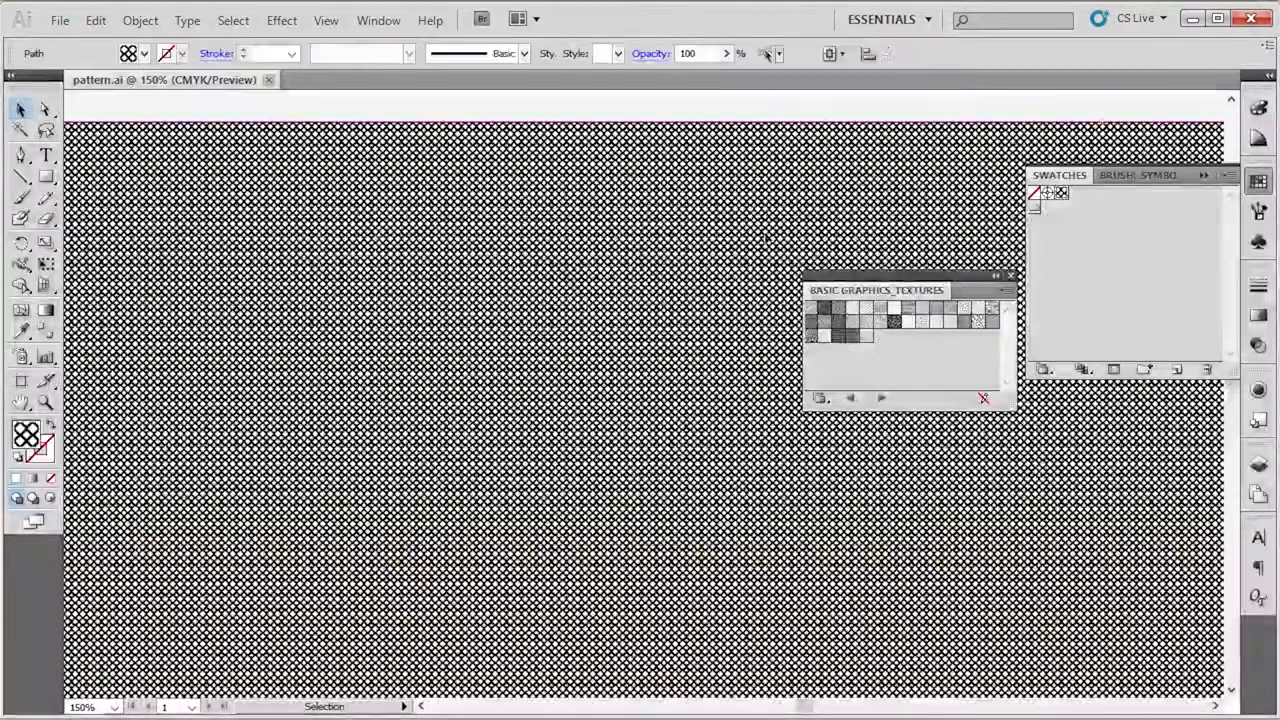
{"action": "left_click", "coordinate": [840, 312]}
{"action": "left_click", "coordinate": [789, 109]}
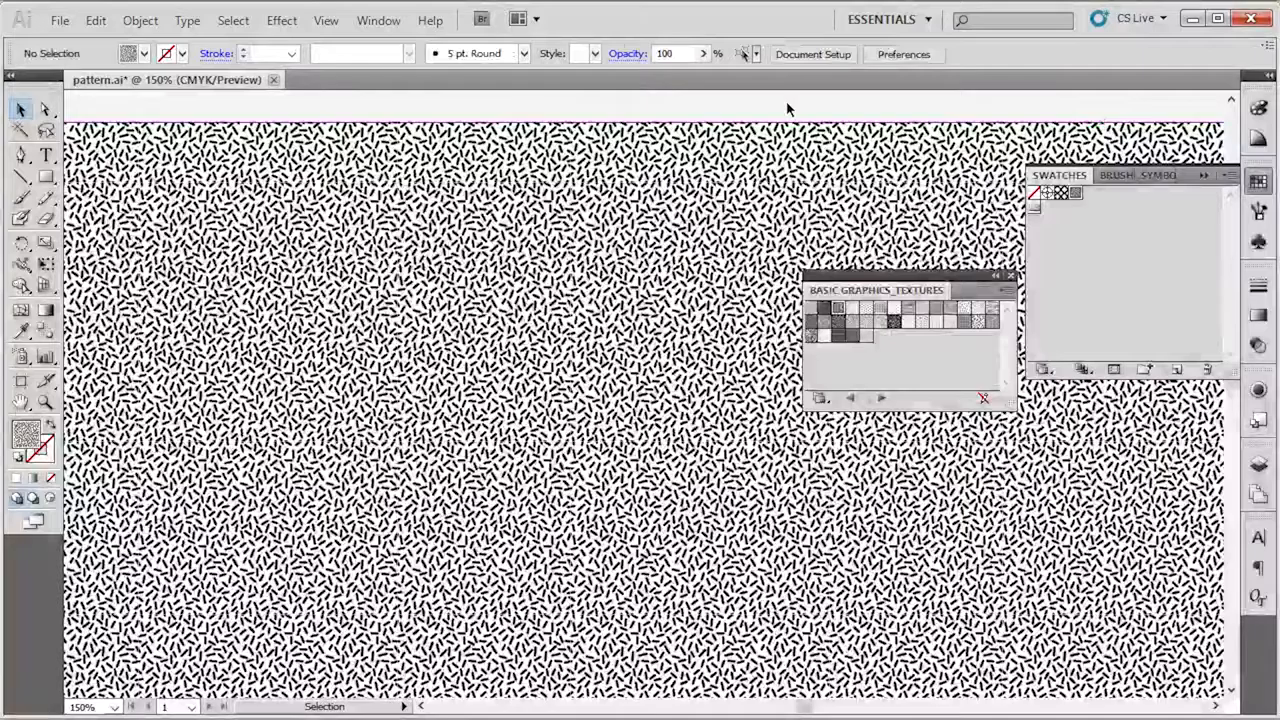
{"action": "left_click", "coordinate": [1010, 275]}
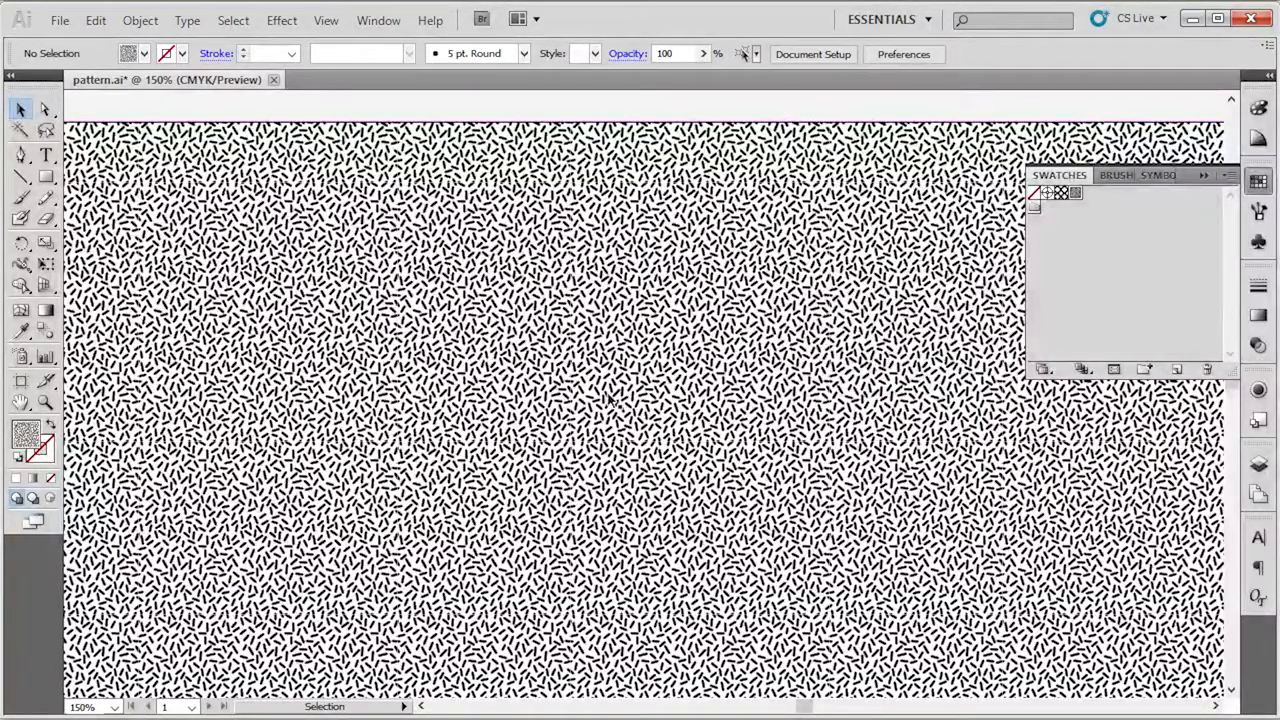
- Save the changed pattern.ai file and switch back to the InDesign stationery document
{"action": "key", "text": "ctrl+minus"}
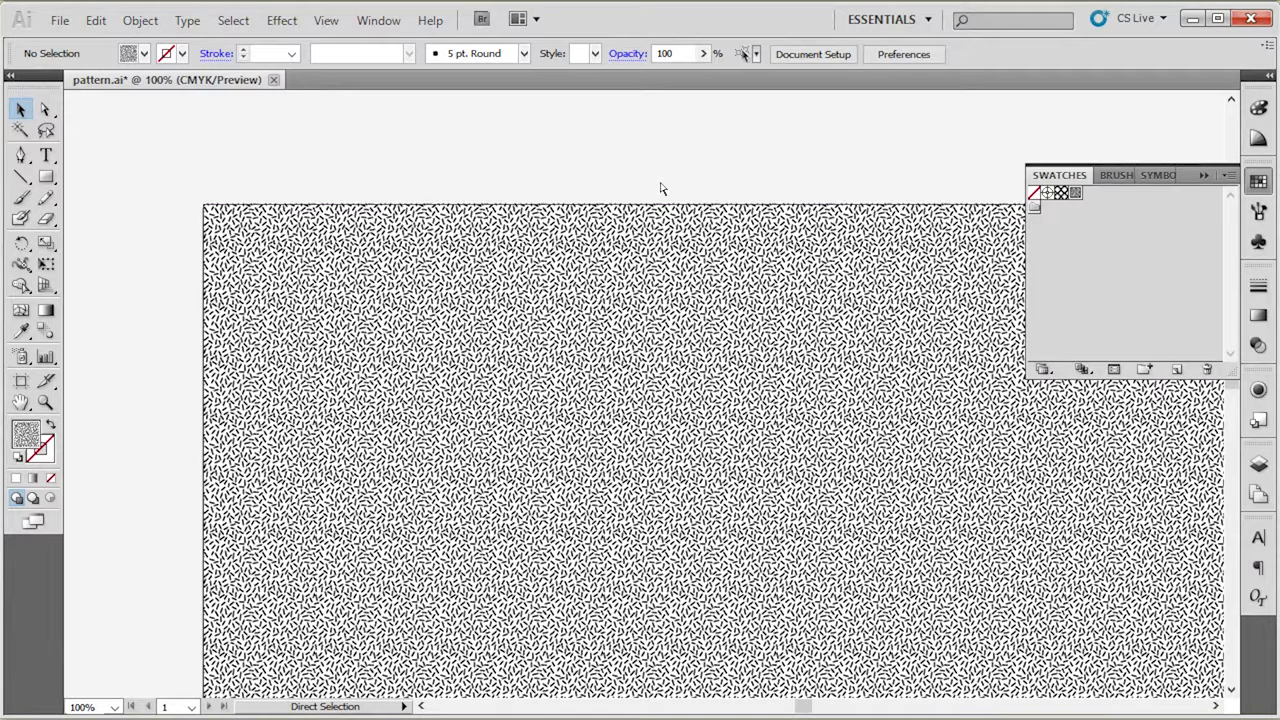
{"action": "key", "text": "ctrl+s"}
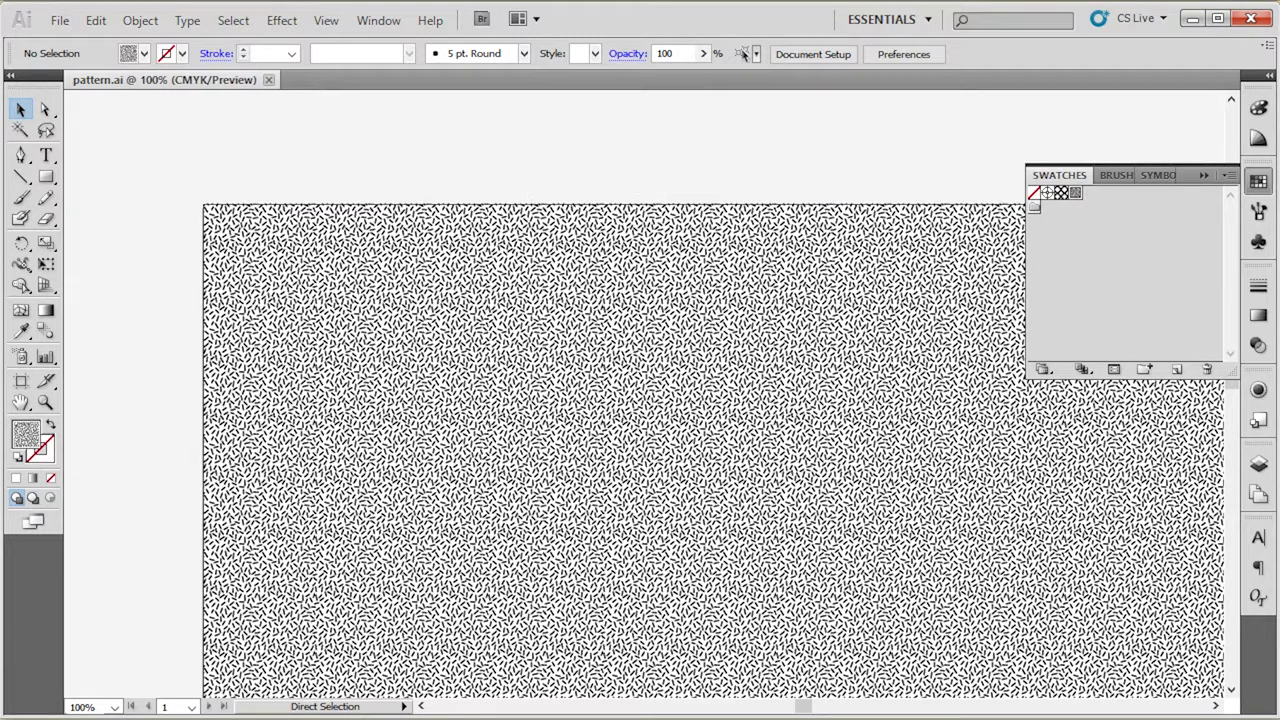
{"action": "left_click", "coordinate": [57, 20]}
{"action": "left_click", "coordinate": [57, 20]}
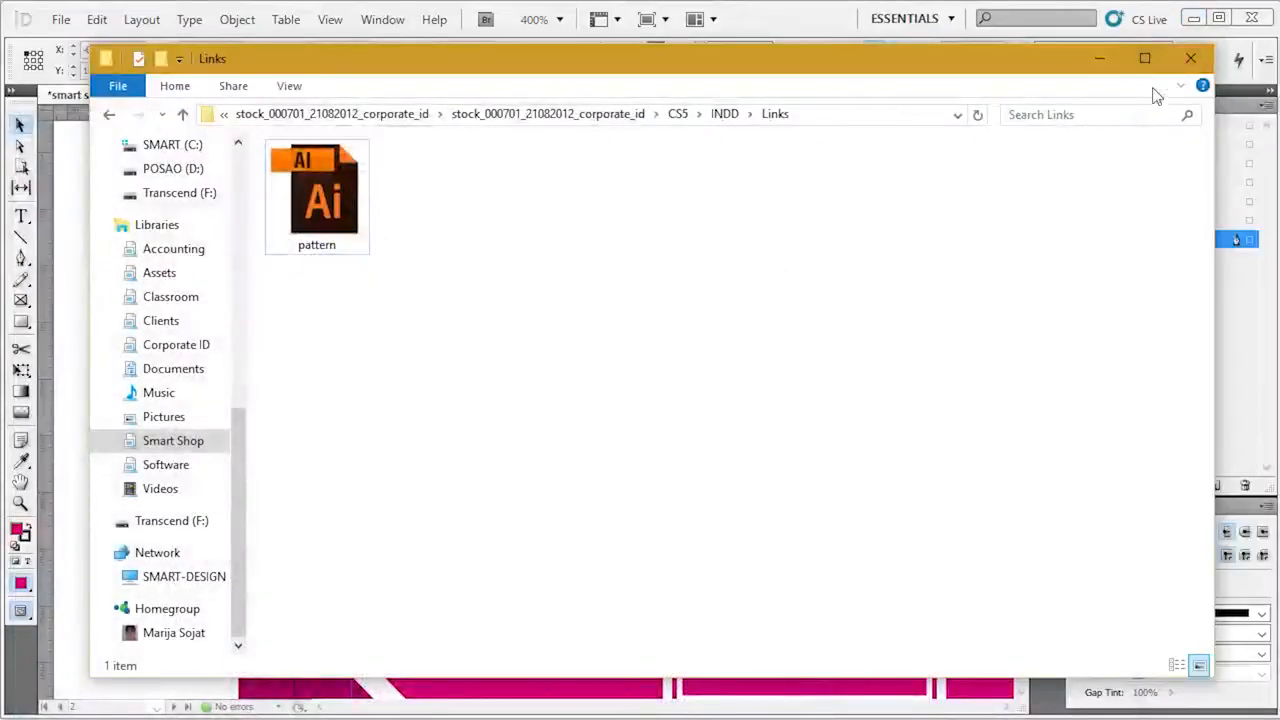
{"action": "left_click", "coordinate": [1112, 58]}
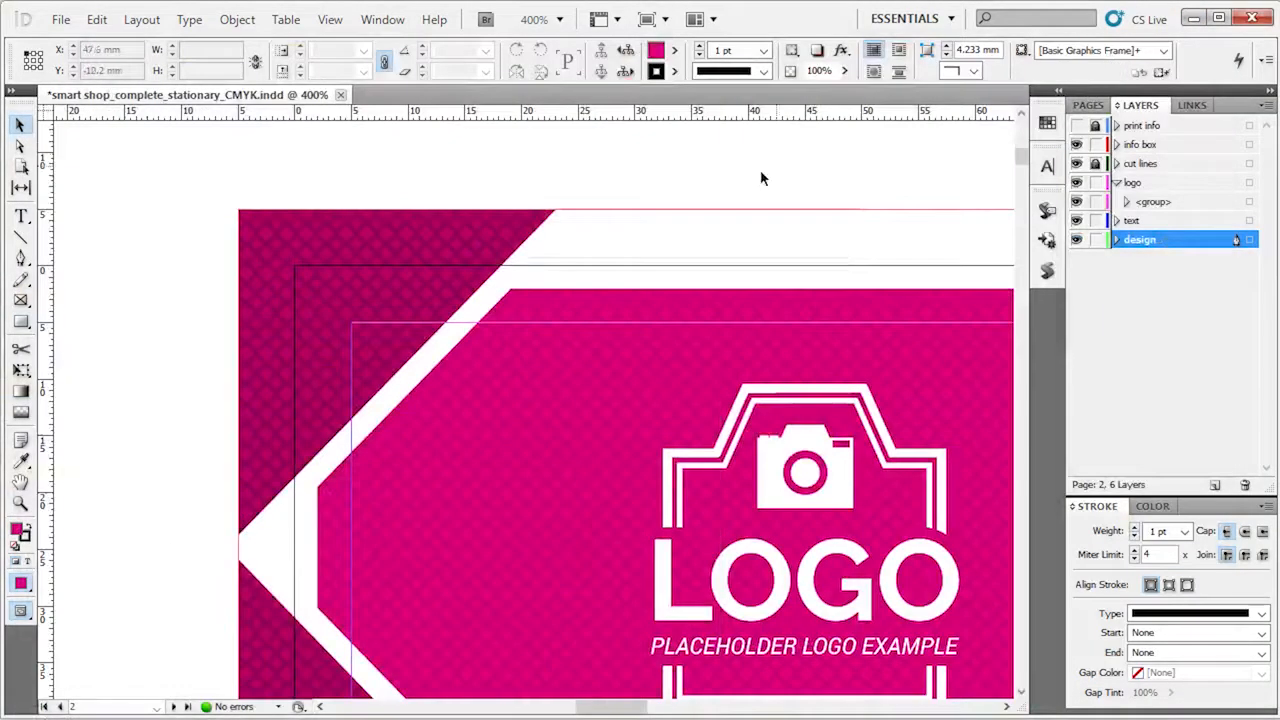
- Relink the pattern.ai link to the edited pattern.ai in the Links folder and view the business card with it
{"action": "left_click", "coordinate": [1192, 105]}
{"action": "left_click", "coordinate": [1128, 146]}
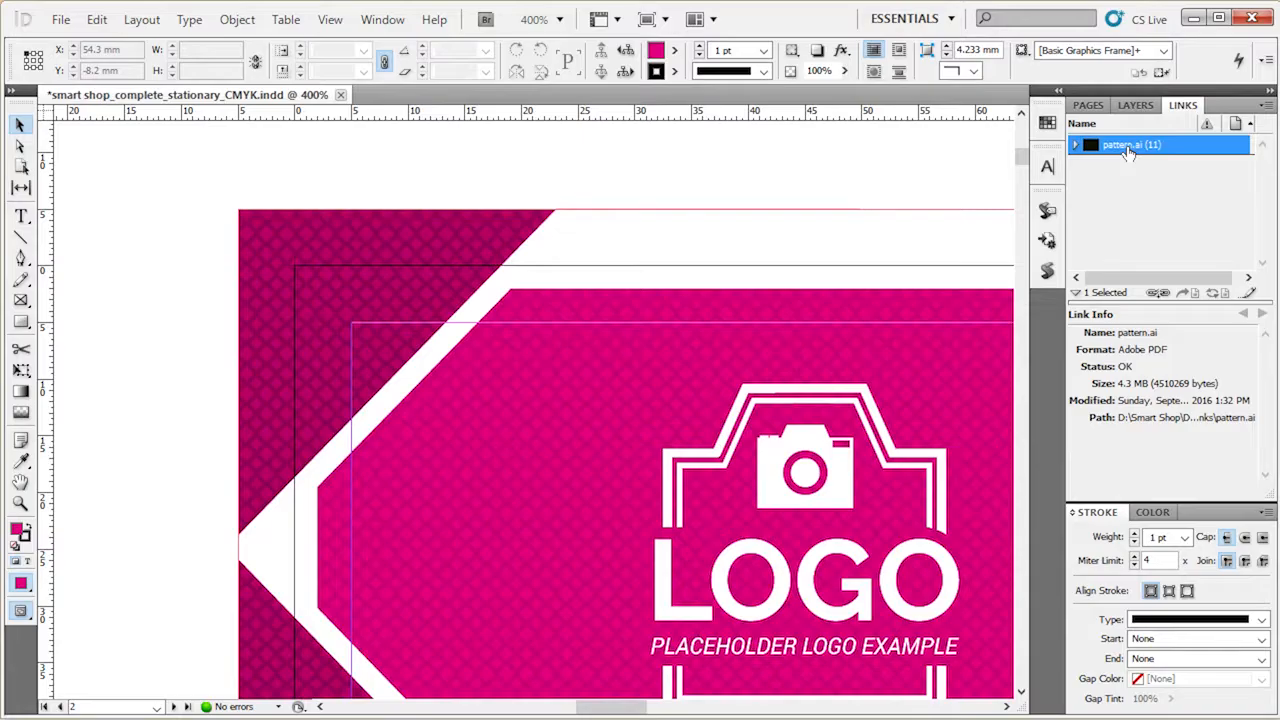
{"action": "right_click", "coordinate": [1128, 146]}
{"action": "left_click", "coordinate": [1154, 166]}
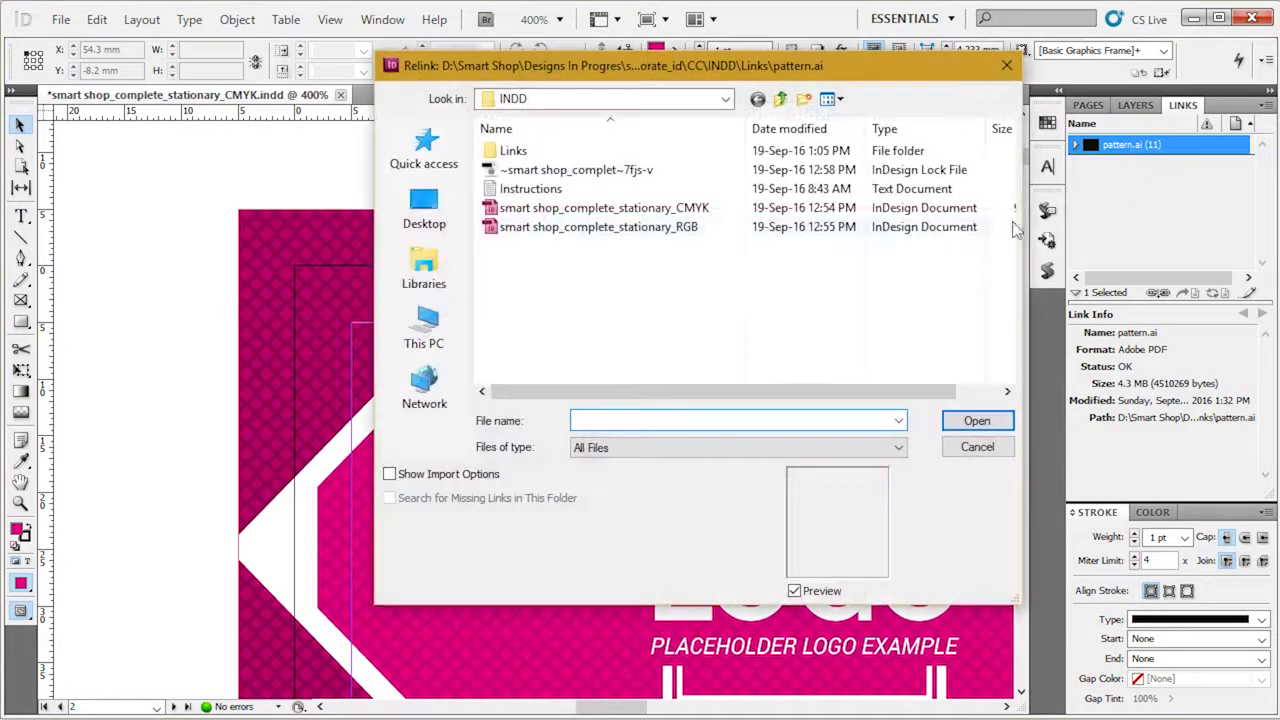
{"action": "double_click", "coordinate": [561, 154]}
{"action": "double_click", "coordinate": [561, 154]}
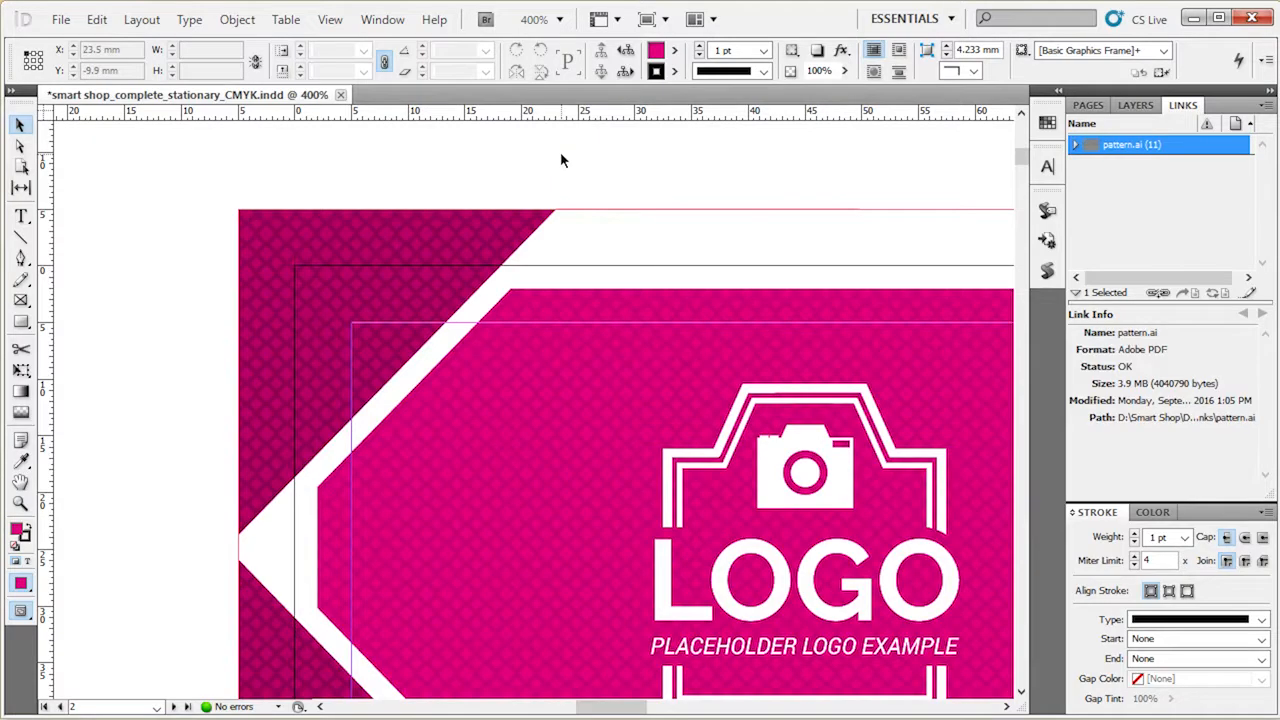
{"action": "scroll", "coordinate": [360, 147], "scroll_direction": "down", "scroll_amount": 2}
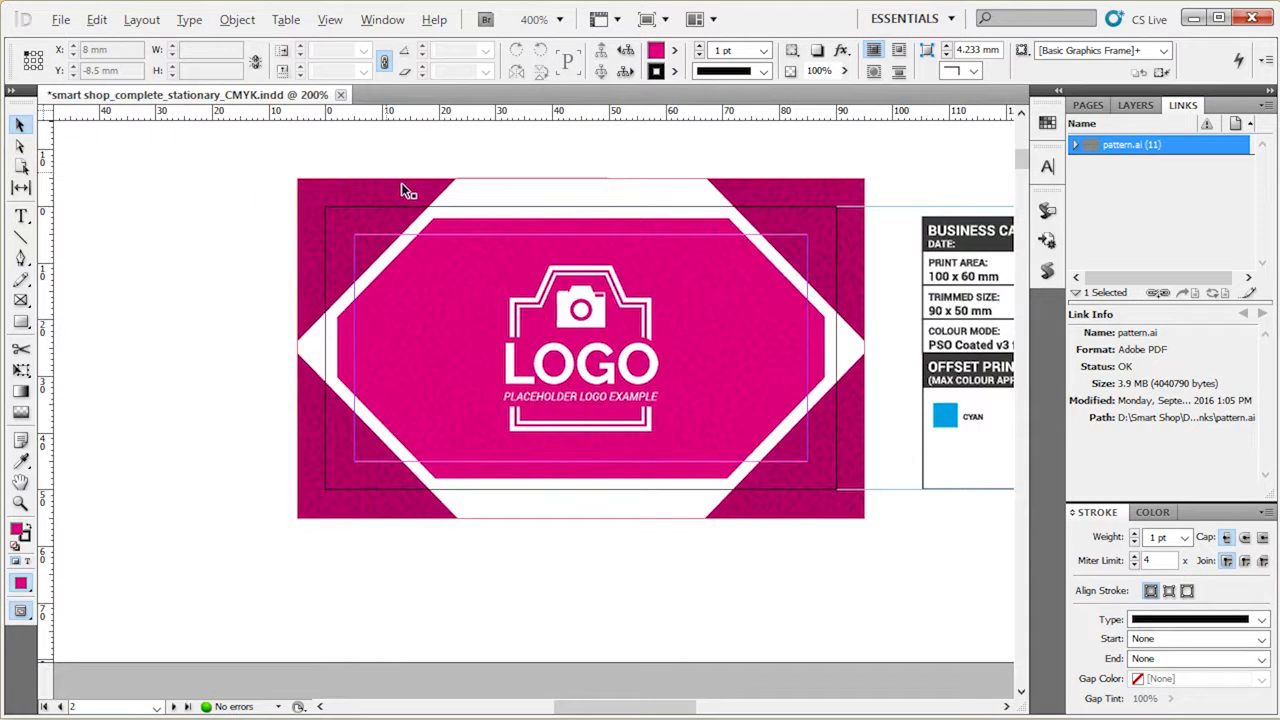
{"action": "scroll", "coordinate": [441, 158], "scroll_direction": "up", "scroll_amount": 1}
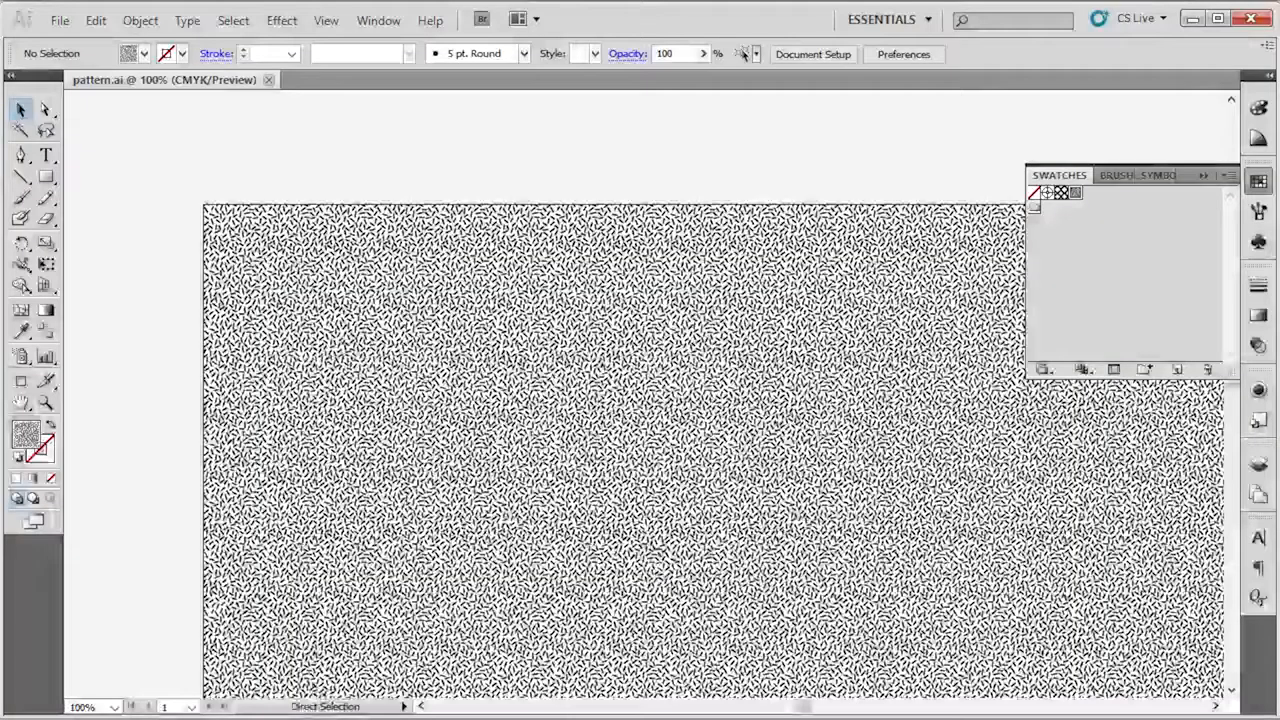
- Switch to Illustrator, select the pattern rectangle and open the Basic Graphics_Textures swatch library for it
{"action": "left_click", "coordinate": [620, 294]}
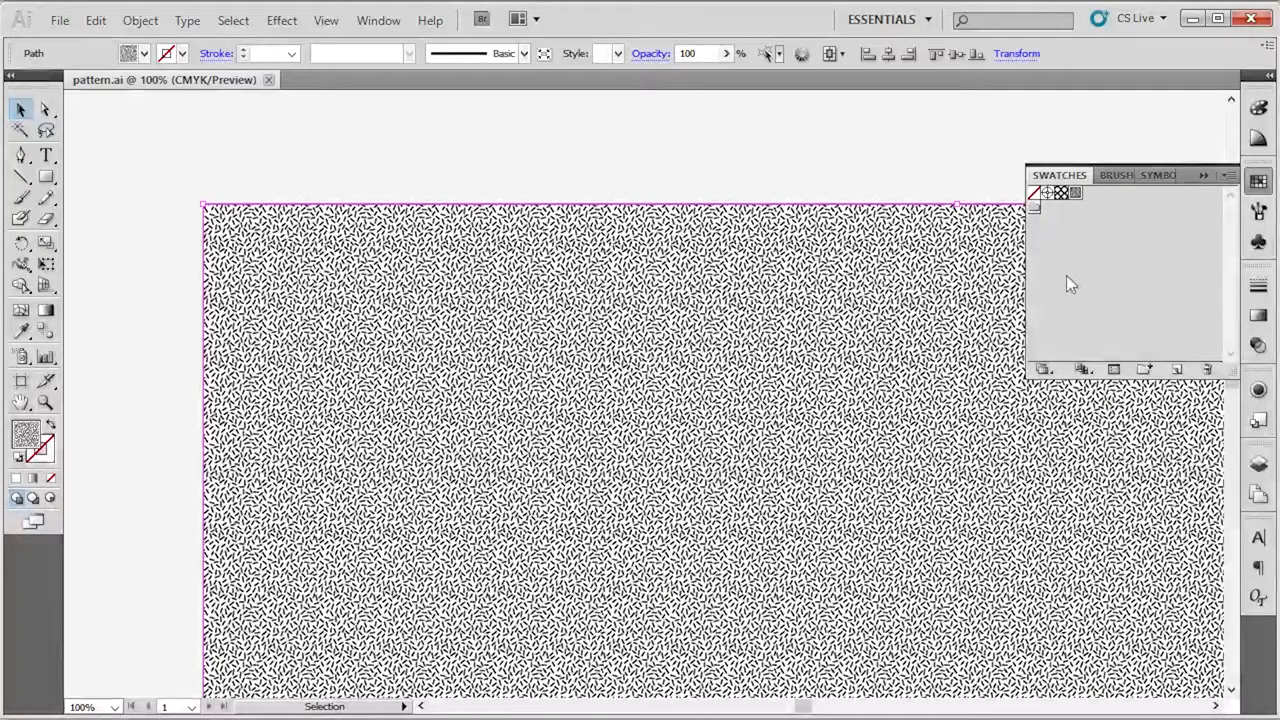
{"action": "left_click", "coordinate": [1043, 368]}
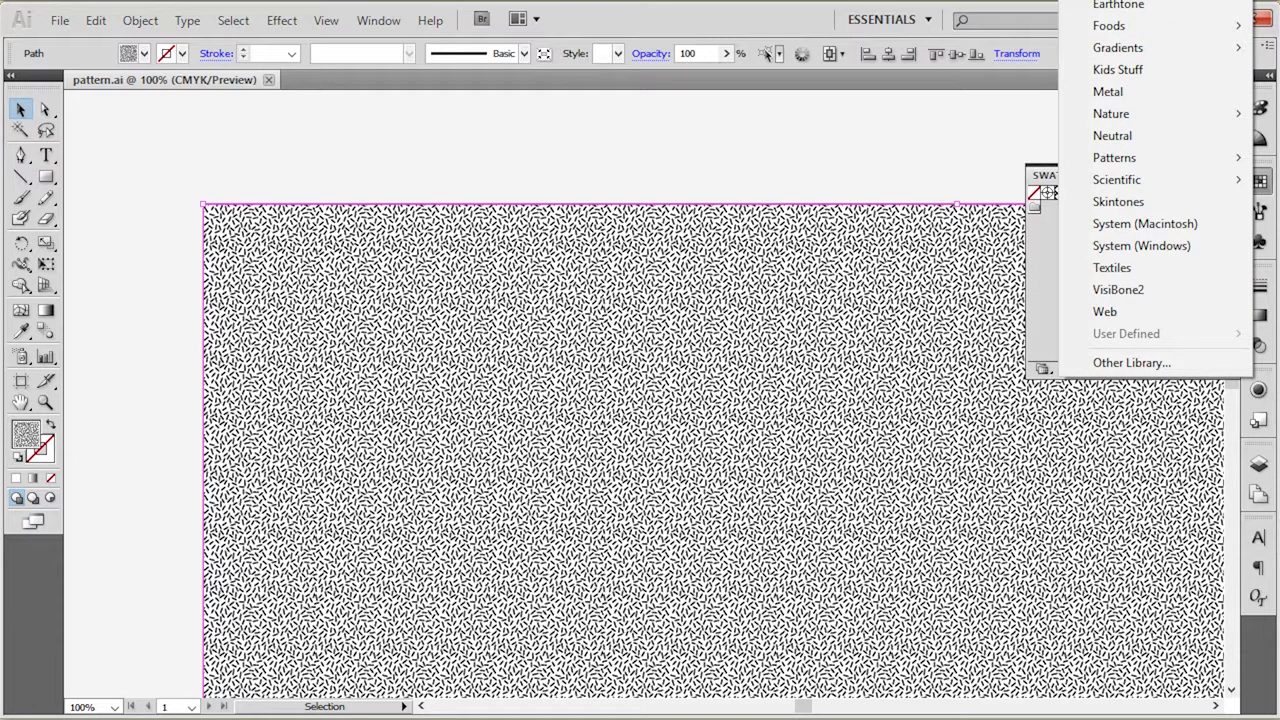
{"action": "mouse_move", "coordinate": [1180, 157]}
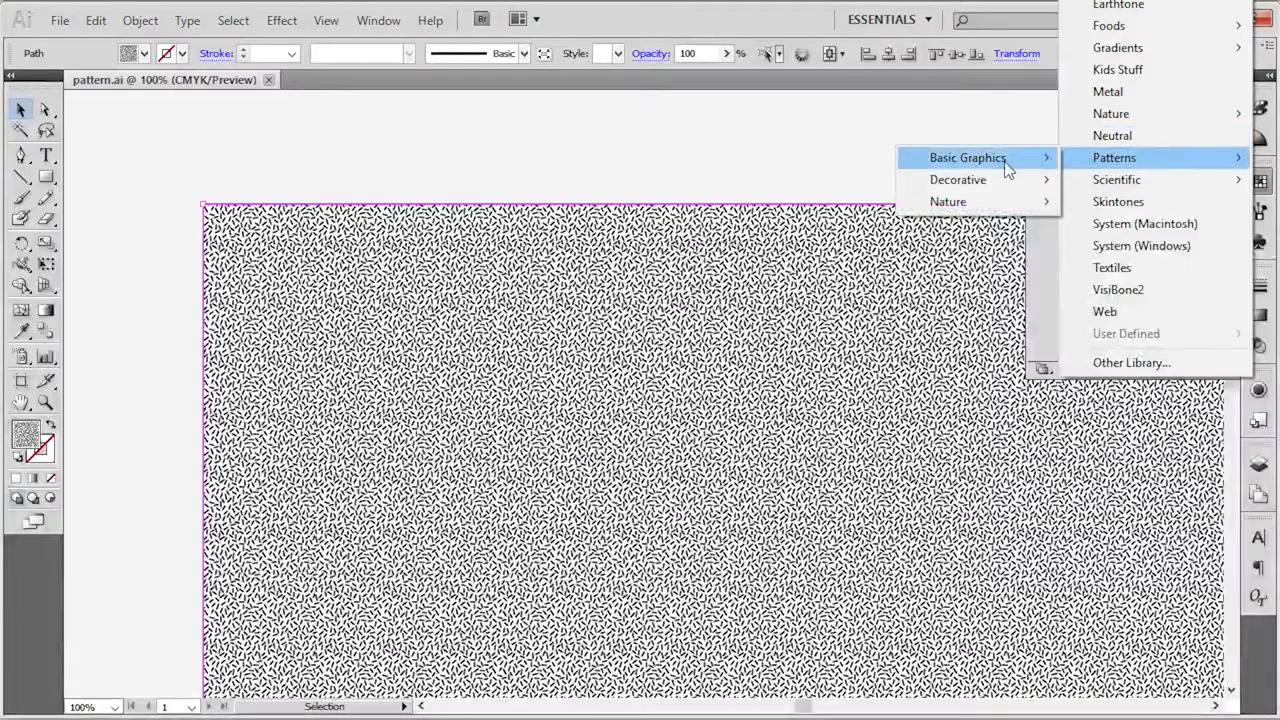
{"action": "mouse_move", "coordinate": [1007, 168]}
{"action": "left_click", "coordinate": [728, 201]}
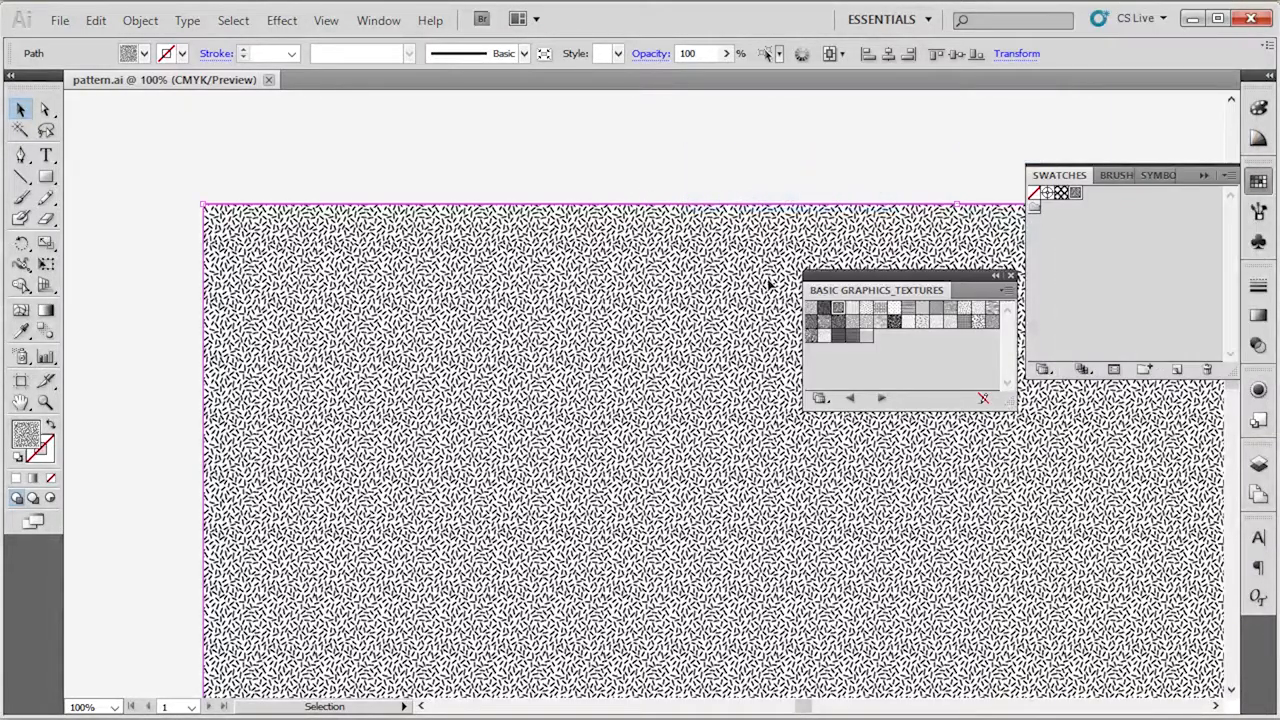
- Fill the selected pattern rectangle with the Sticks texture, deselect it and save pattern.ai
{"action": "left_click", "coordinate": [896, 323]}
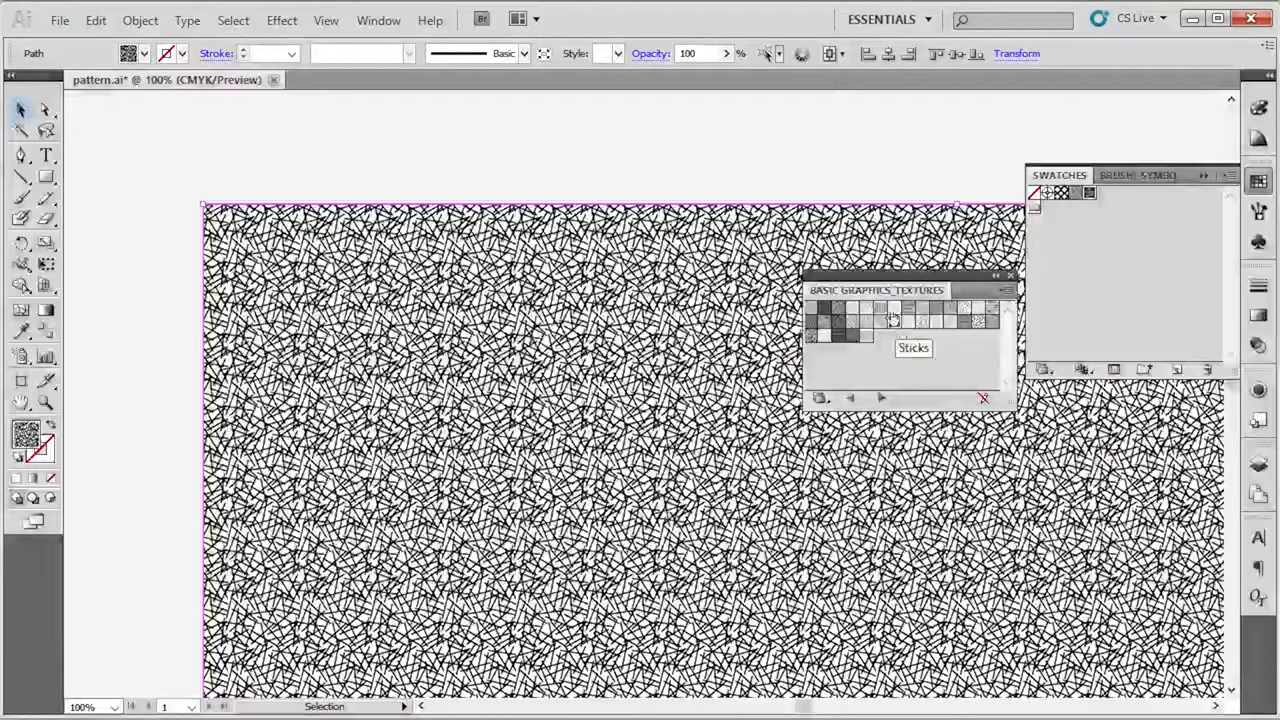
{"action": "left_click", "coordinate": [810, 130]}
{"action": "left_click", "coordinate": [60, 20]}
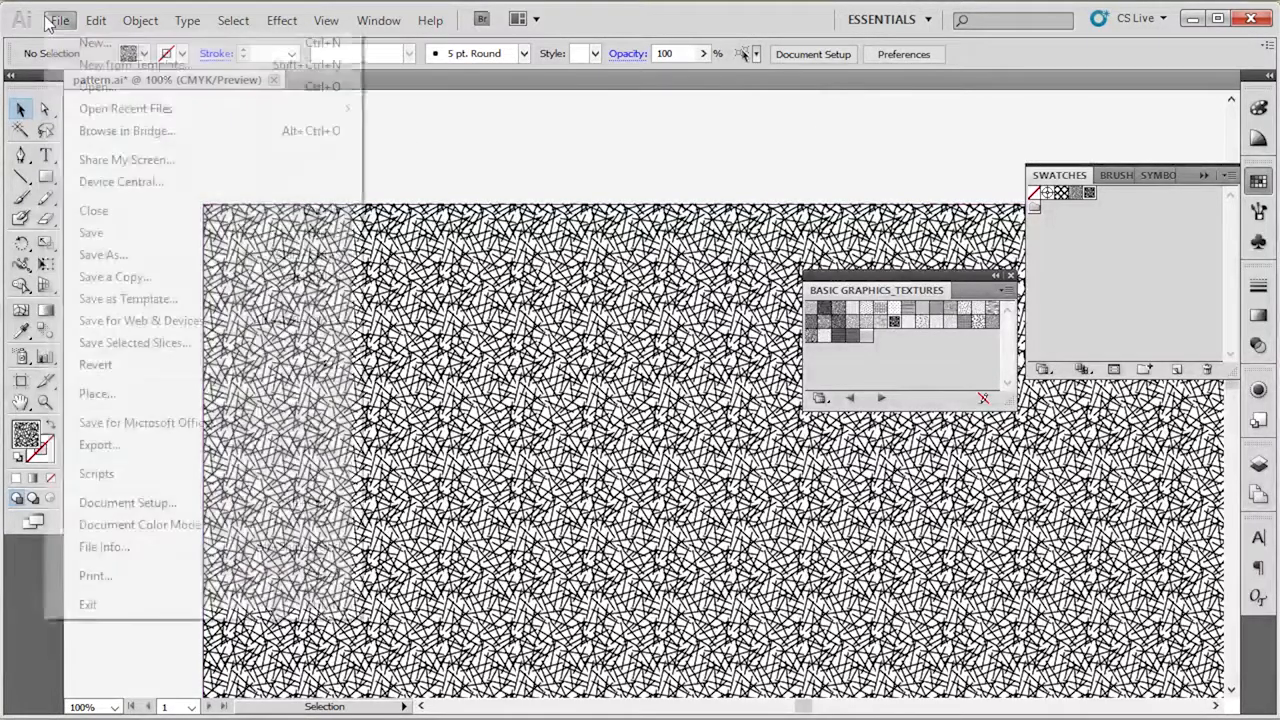
{"action": "left_click", "coordinate": [97, 236]}
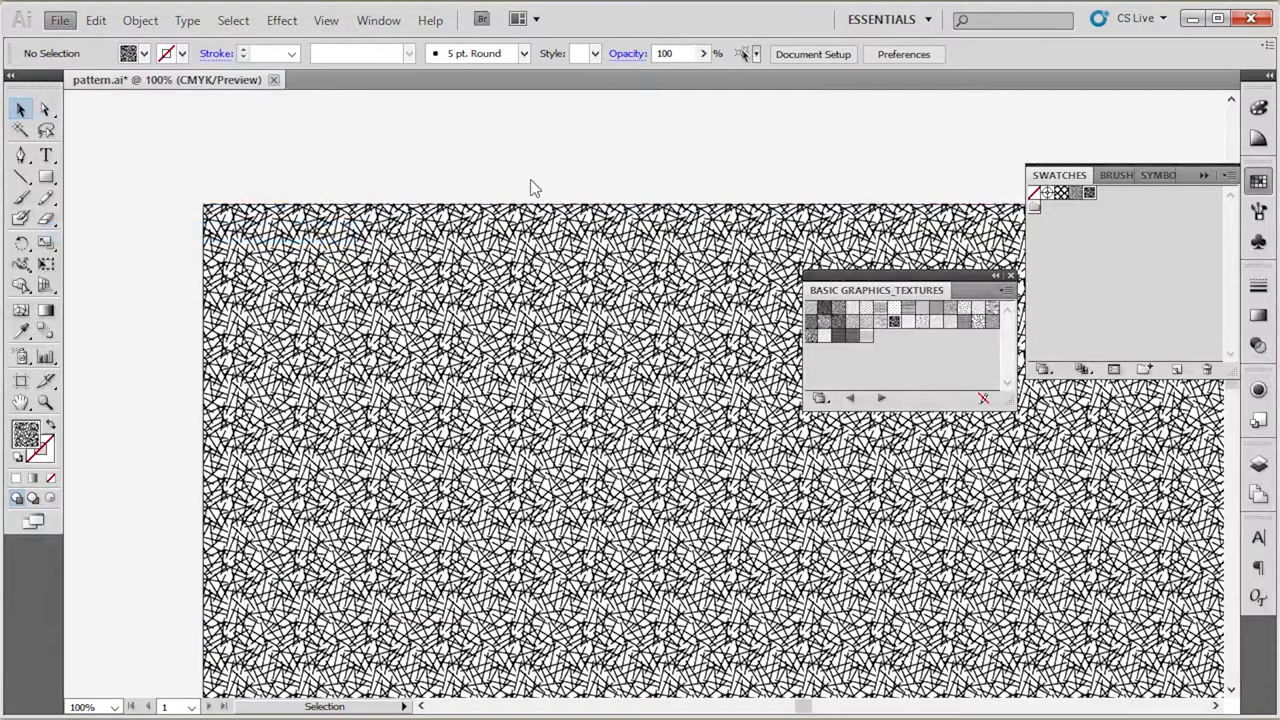
- Switch back to the InDesign stationery document and update the modified pattern.ai link
{"action": "left_click", "coordinate": [1192, 19]}
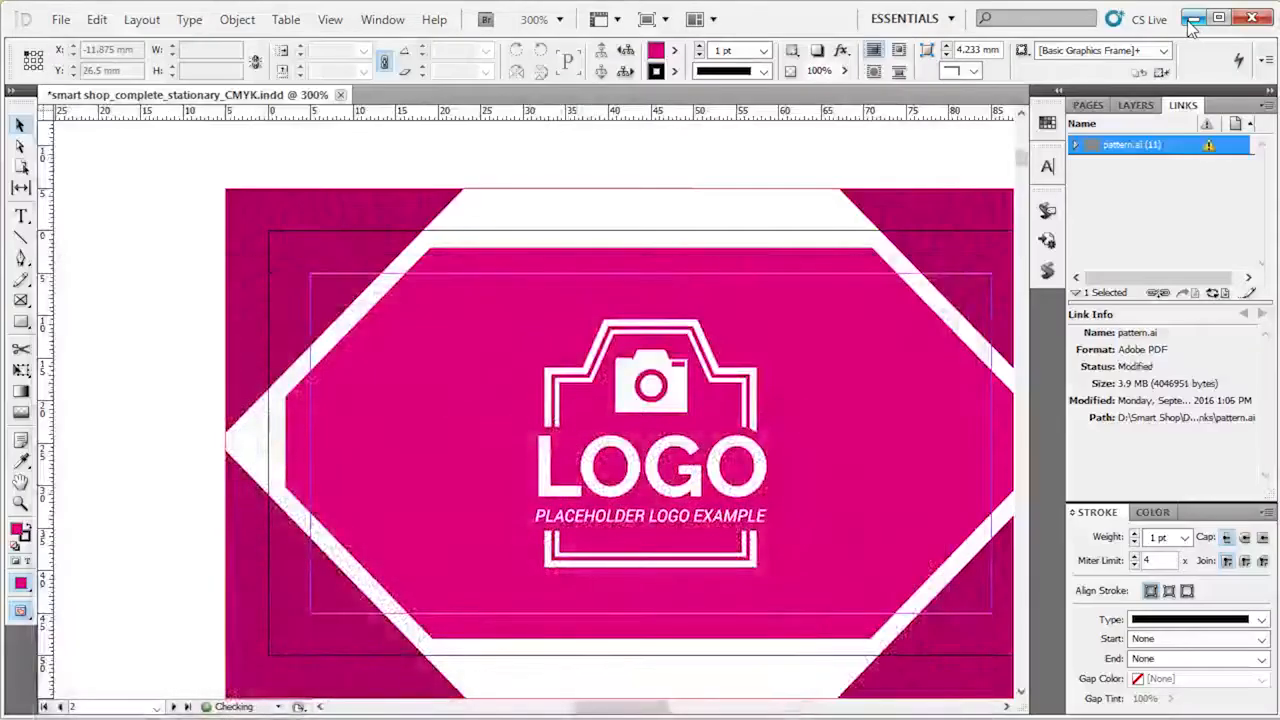
{"action": "left_click", "coordinate": [1208, 147]}
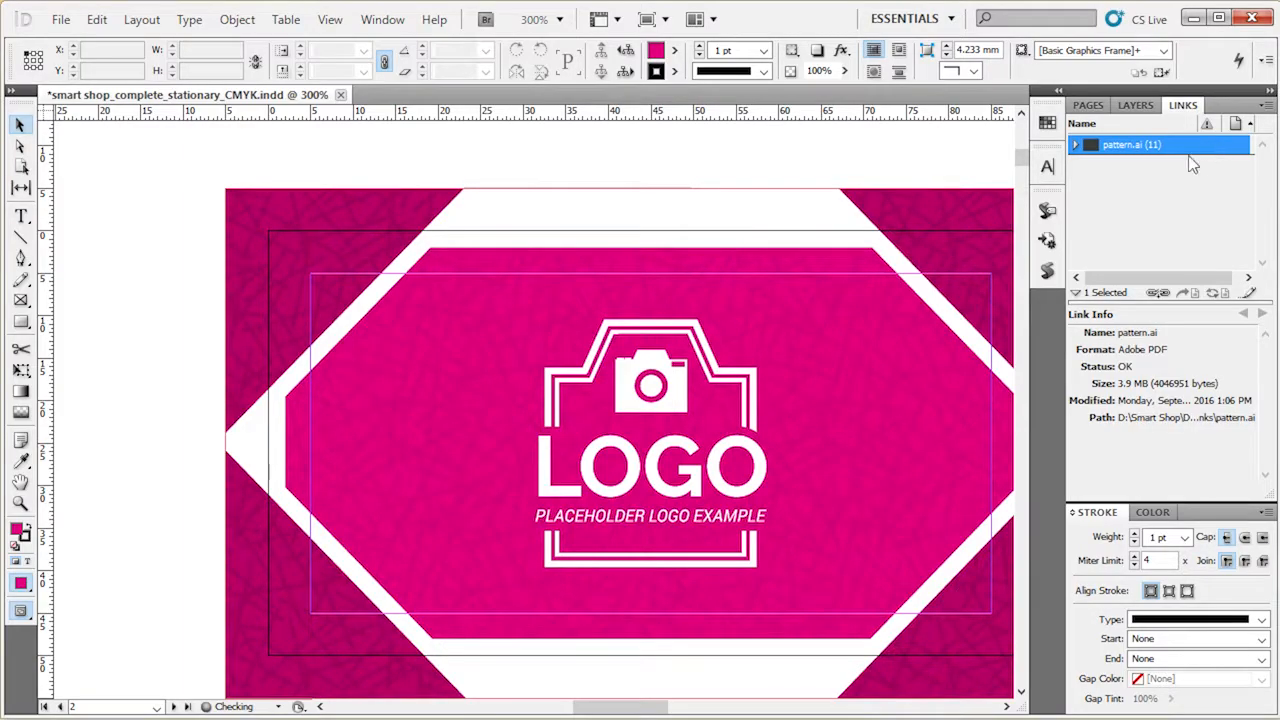
{"action": "scroll", "coordinate": [410, 205], "scroll_direction": "down", "scroll_amount": 3}
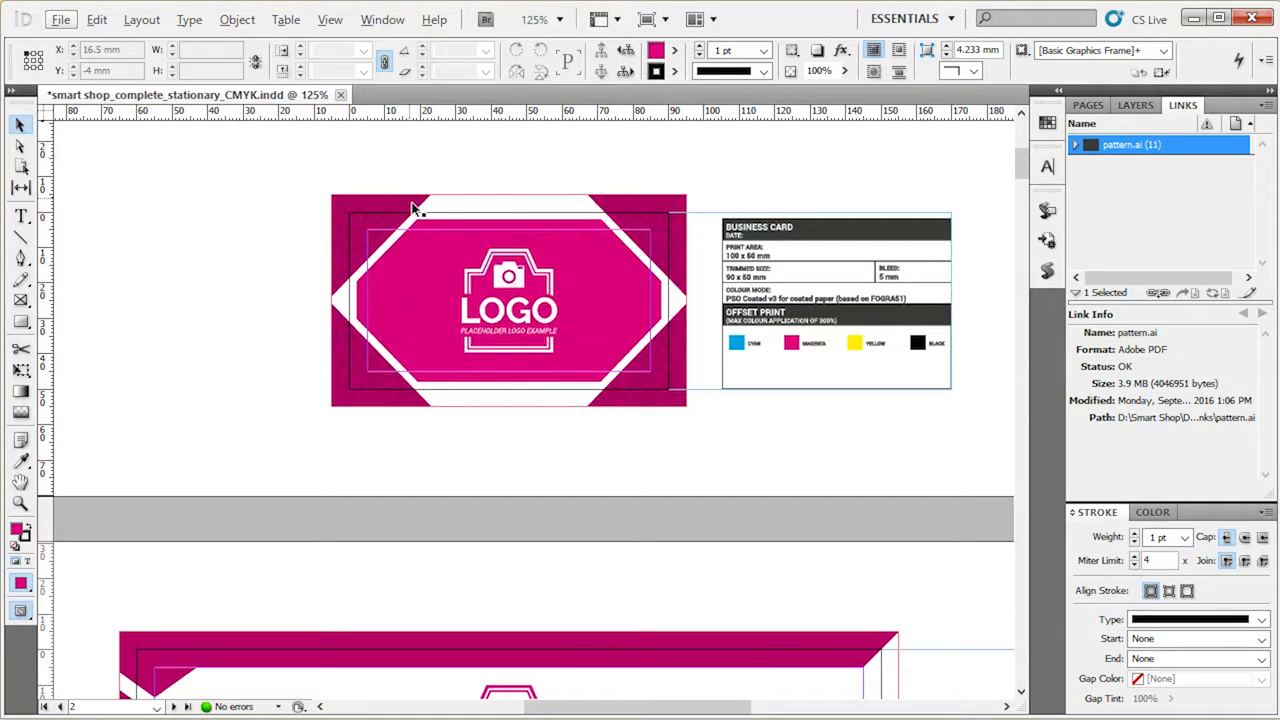
- Look through the business card and letterhead pages to check how the updated pattern appears on each
{"action": "scroll", "coordinate": [457, 329], "scroll_direction": "down", "scroll_amount": 3}
{"action": "scroll", "coordinate": [106, 525], "scroll_direction": "up", "scroll_amount": 5}
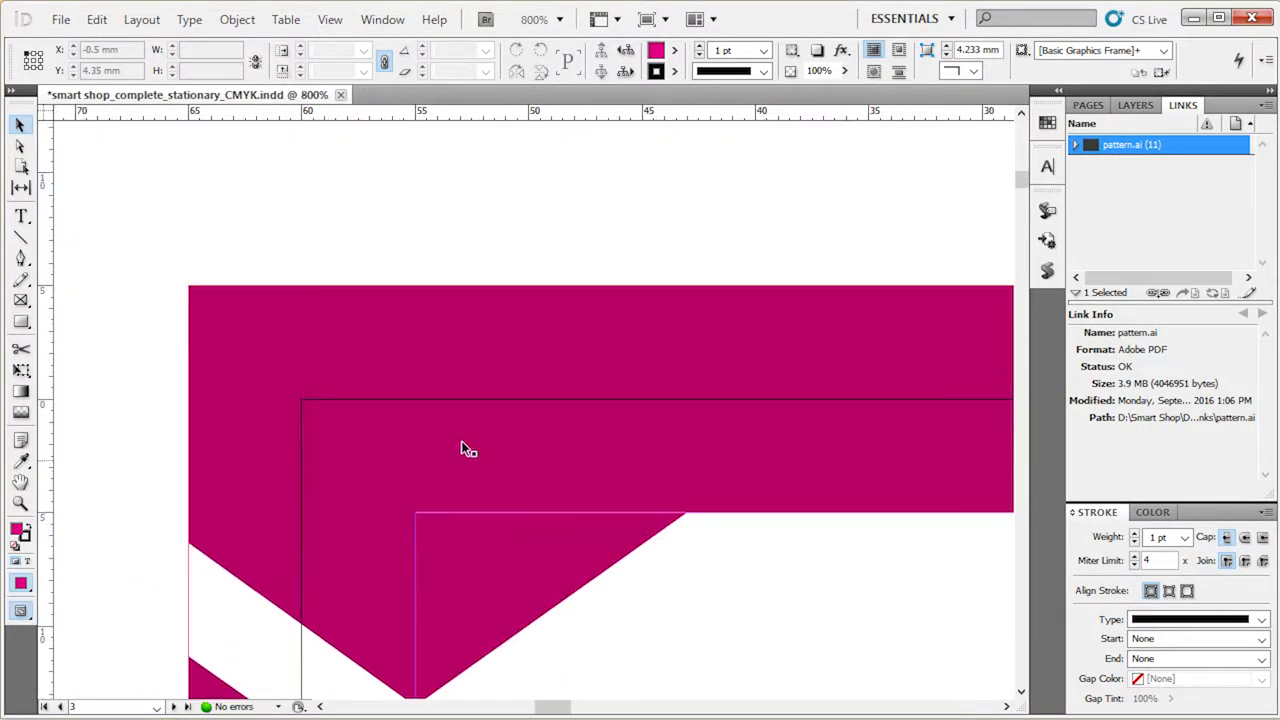
{"action": "left_click", "coordinate": [502, 346]}
{"action": "scroll", "coordinate": [265, 357], "scroll_direction": "down", "scroll_amount": 2}
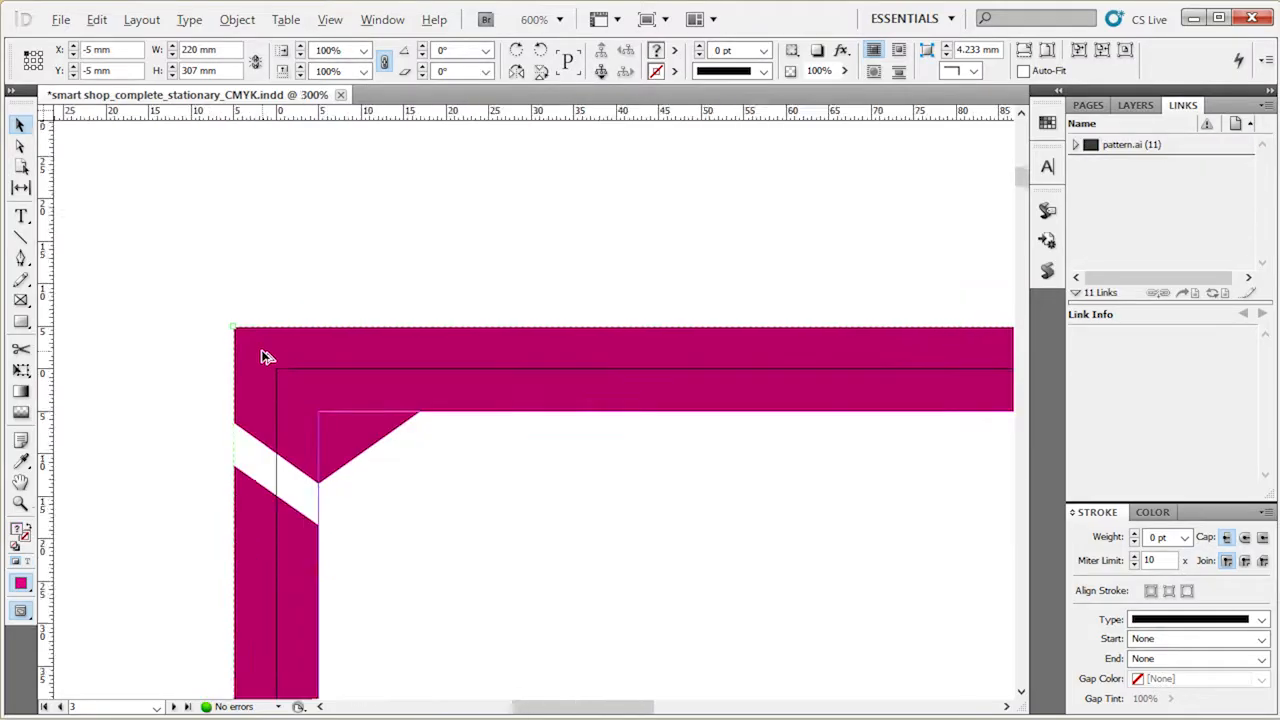
{"action": "scroll", "coordinate": [265, 357], "scroll_direction": "down", "scroll_amount": 3}
{"action": "left_click", "coordinate": [358, 268]}
{"action": "scroll", "coordinate": [358, 268], "scroll_direction": "up", "scroll_amount": 2}
{"action": "scroll", "coordinate": [360, 271], "scroll_direction": "down", "scroll_amount": 10}
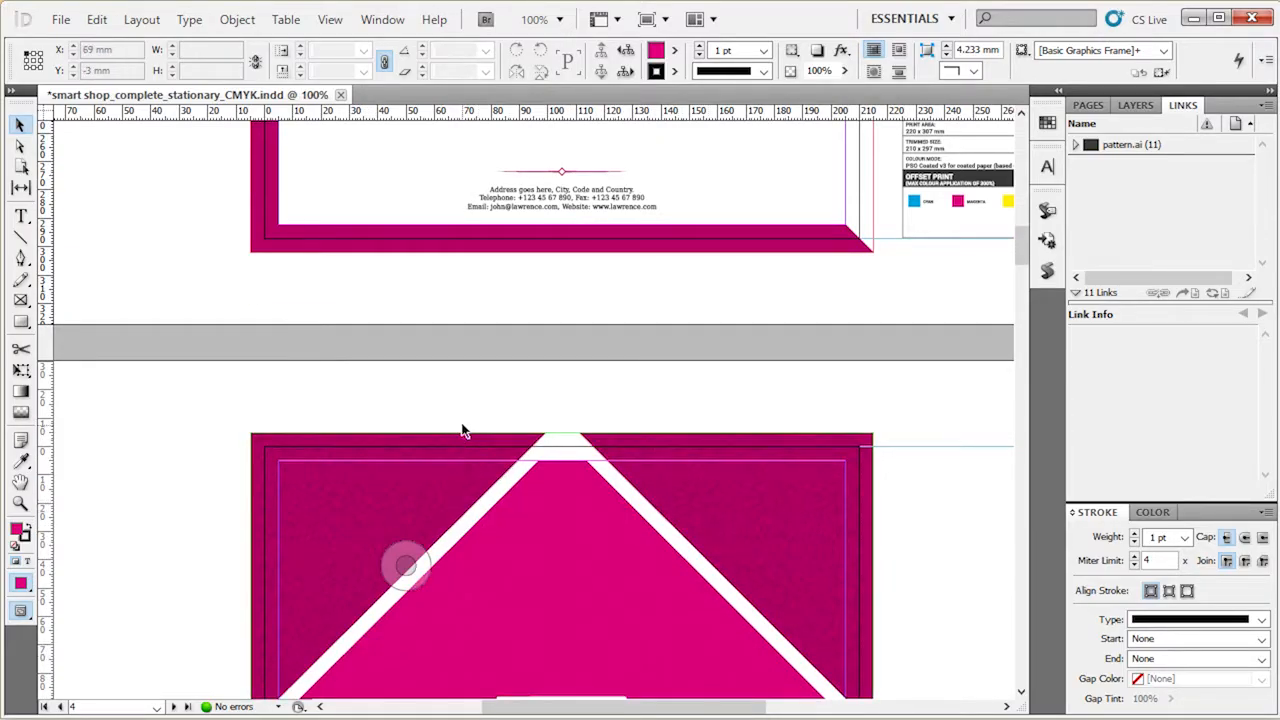
{"action": "scroll", "coordinate": [462, 431], "scroll_direction": "up", "scroll_amount": 15}
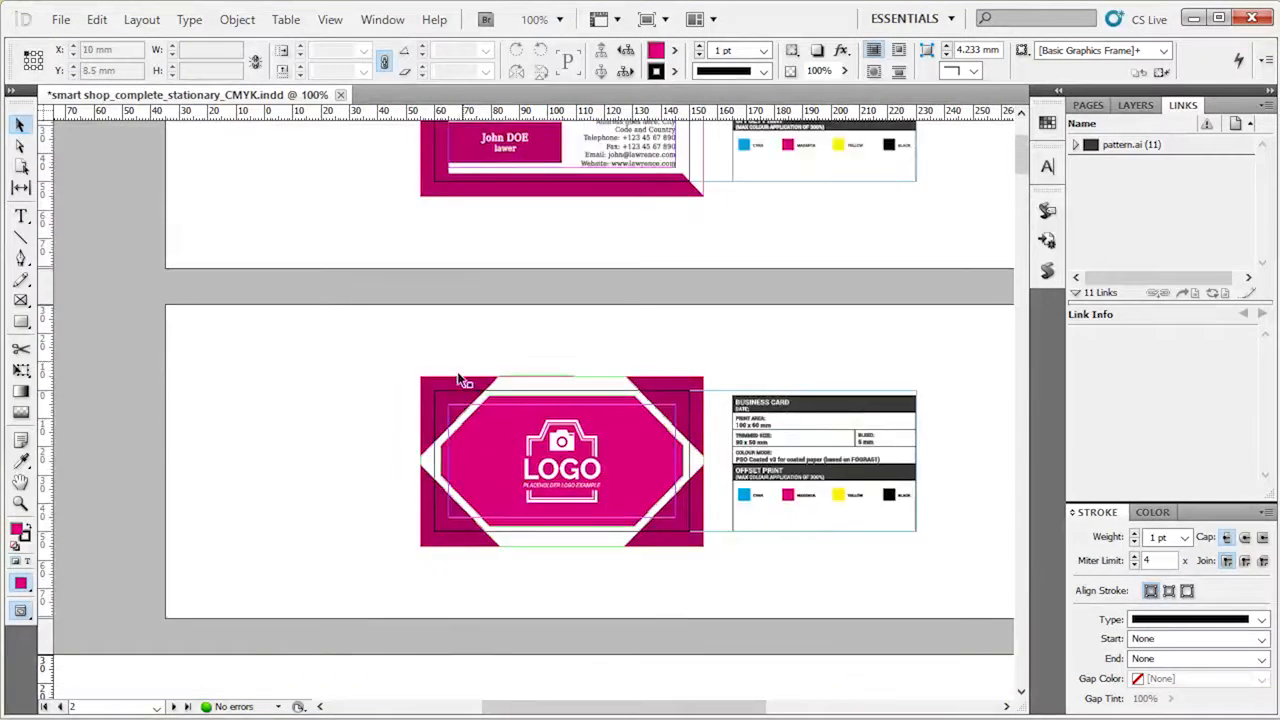
{"action": "scroll", "coordinate": [309, 366], "scroll_direction": "up", "scroll_amount": 4}
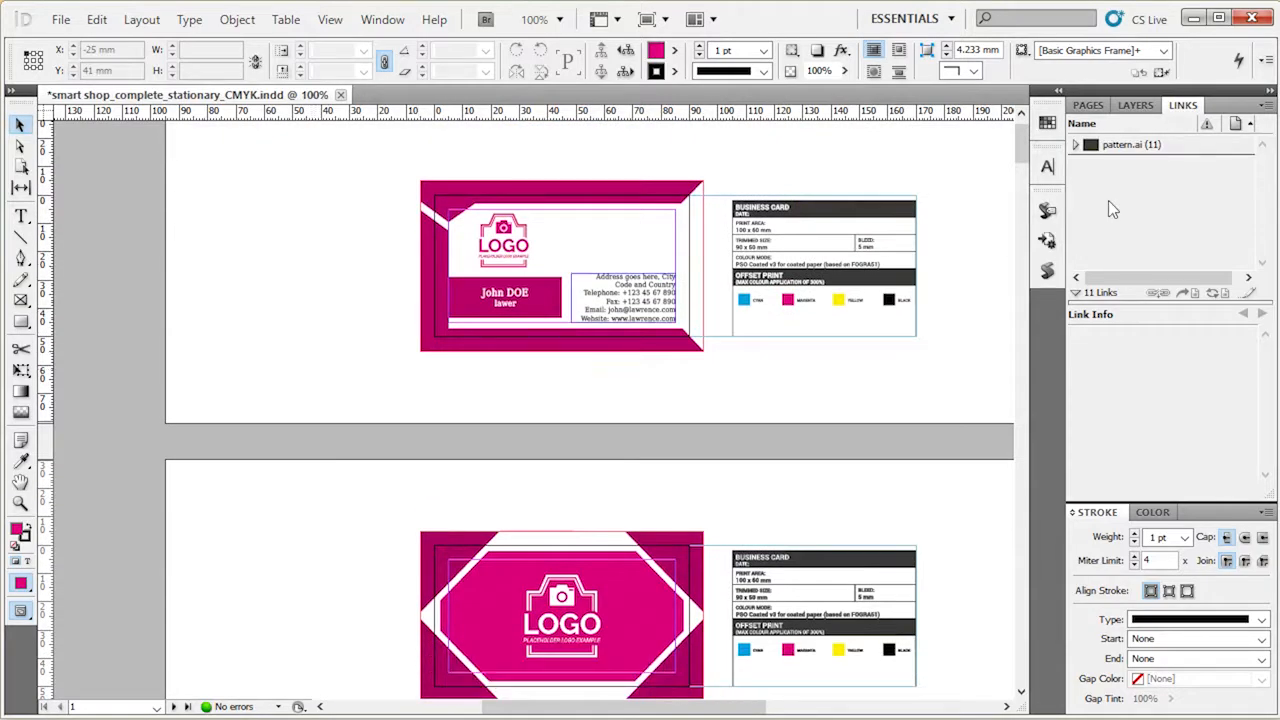
{"action": "left_click", "coordinate": [1112, 148]}
{"action": "right_click", "coordinate": [1190, 150]}
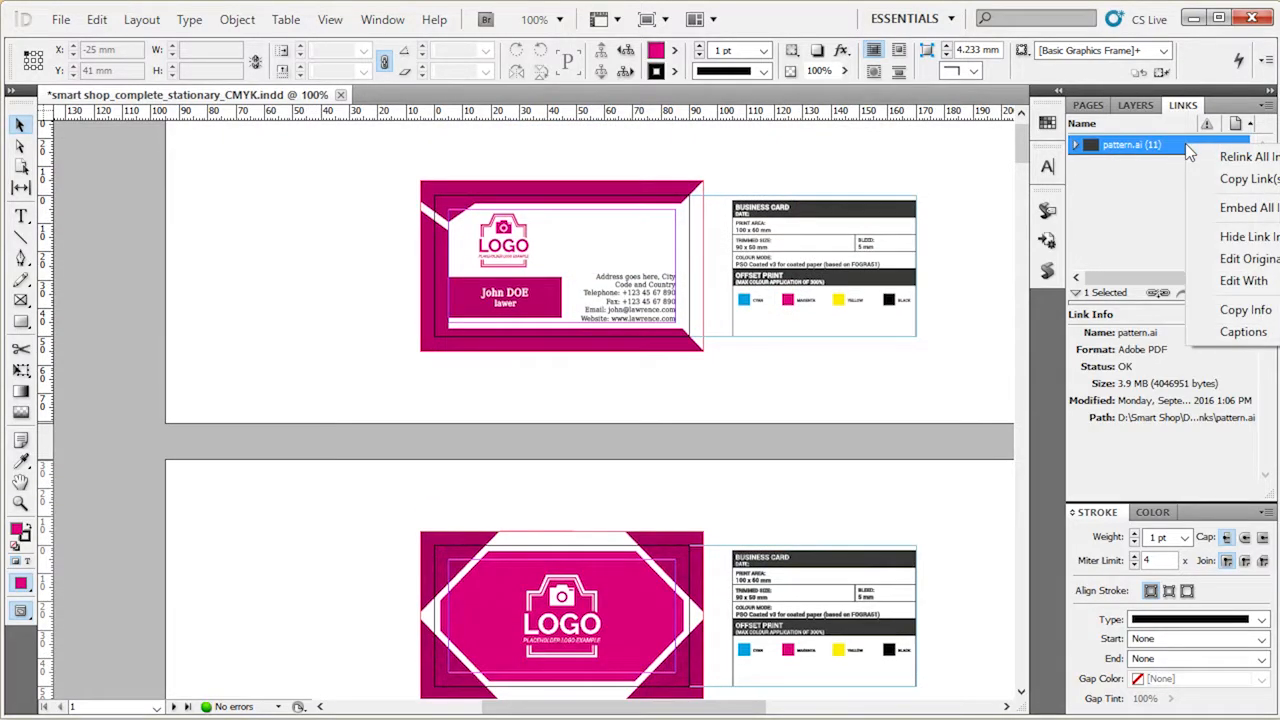
{"action": "left_click", "coordinate": [1107, 208]}
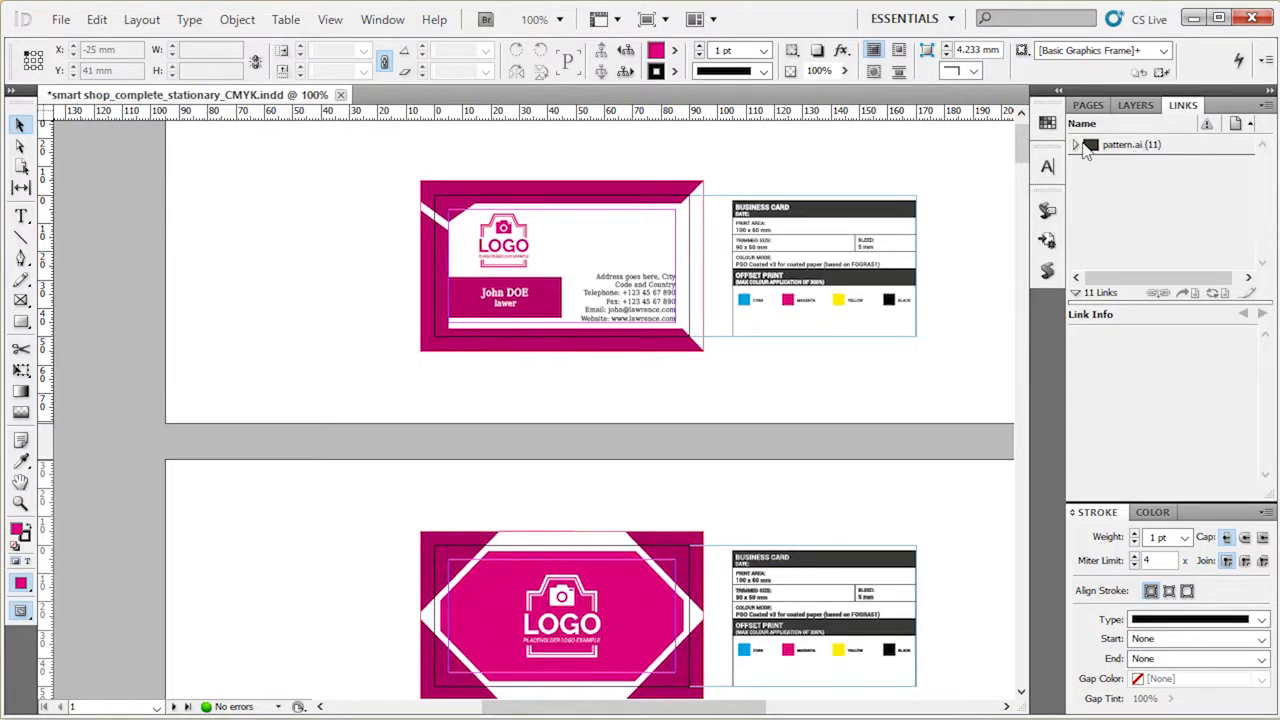
{"action": "right_click", "coordinate": [1094, 147]}
- Relink all instances of pattern.ai to the pattern file in the Links folder
{"action": "left_click", "coordinate": [1094, 147]}
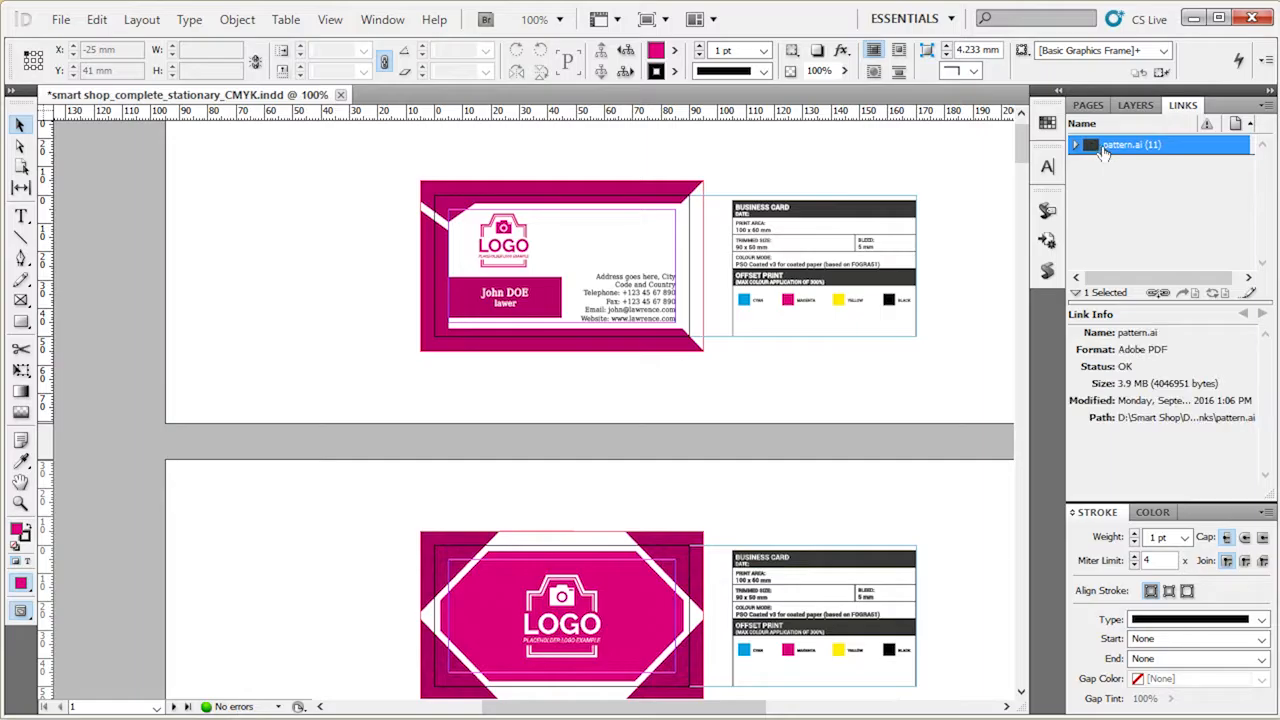
{"action": "right_click", "coordinate": [1129, 148]}
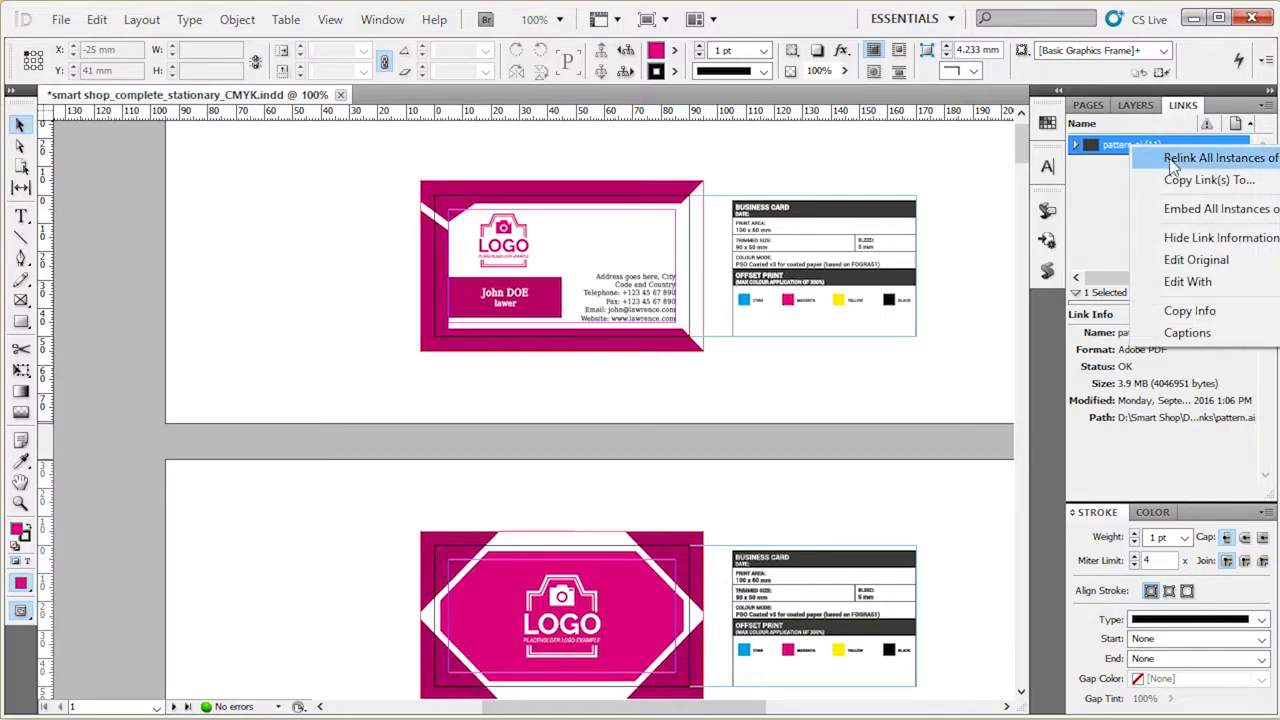
{"action": "left_click", "coordinate": [1172, 160]}
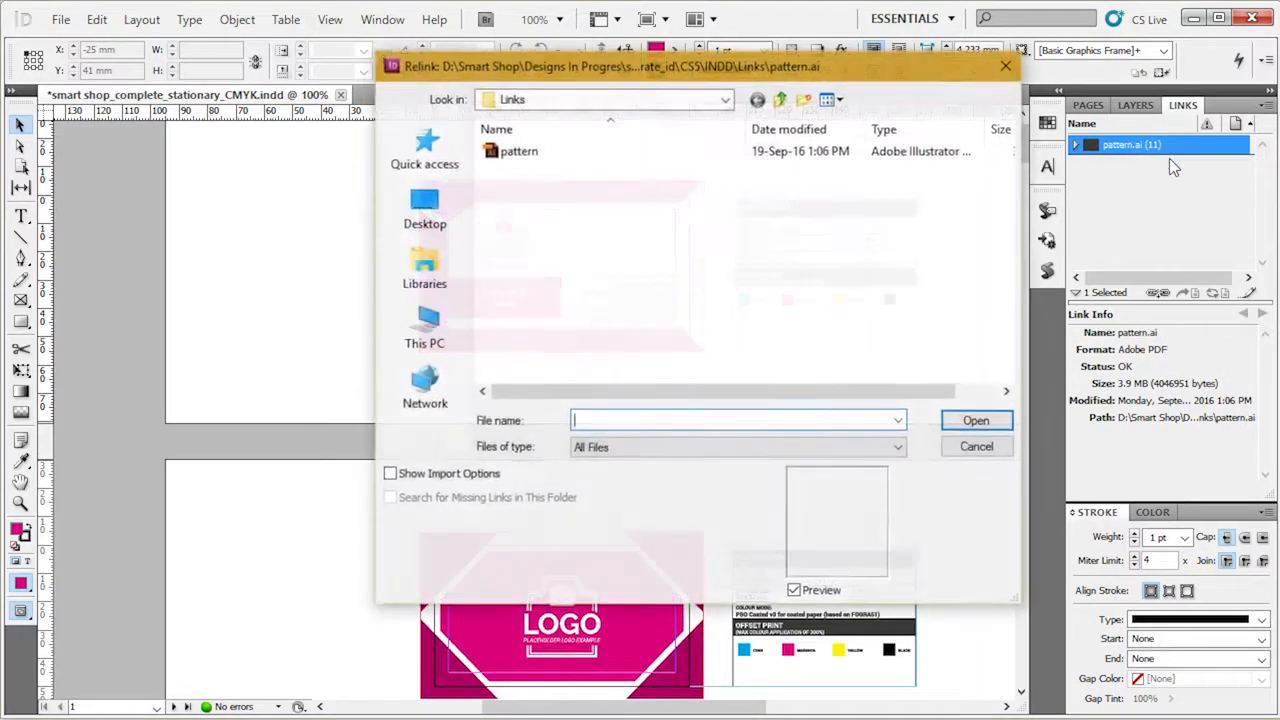
{"action": "left_click", "coordinate": [571, 155]}
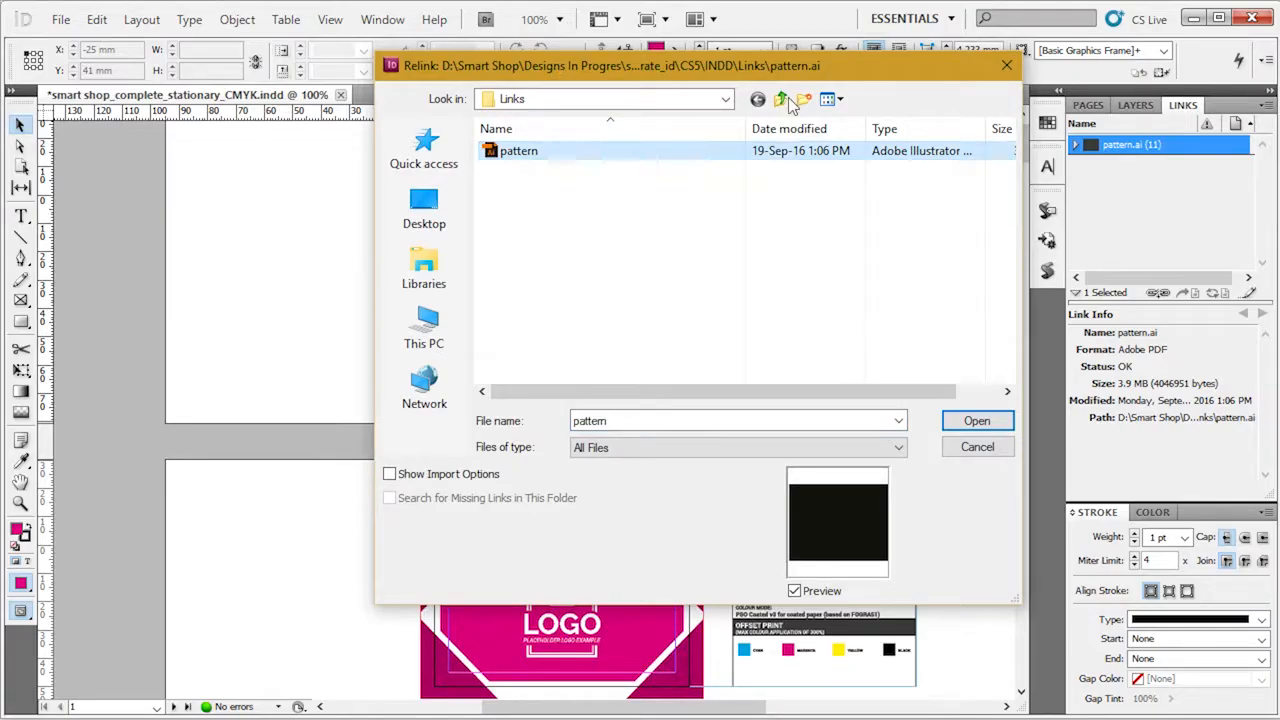
{"action": "left_click", "coordinate": [781, 99]}
{"action": "double_click", "coordinate": [586, 157]}
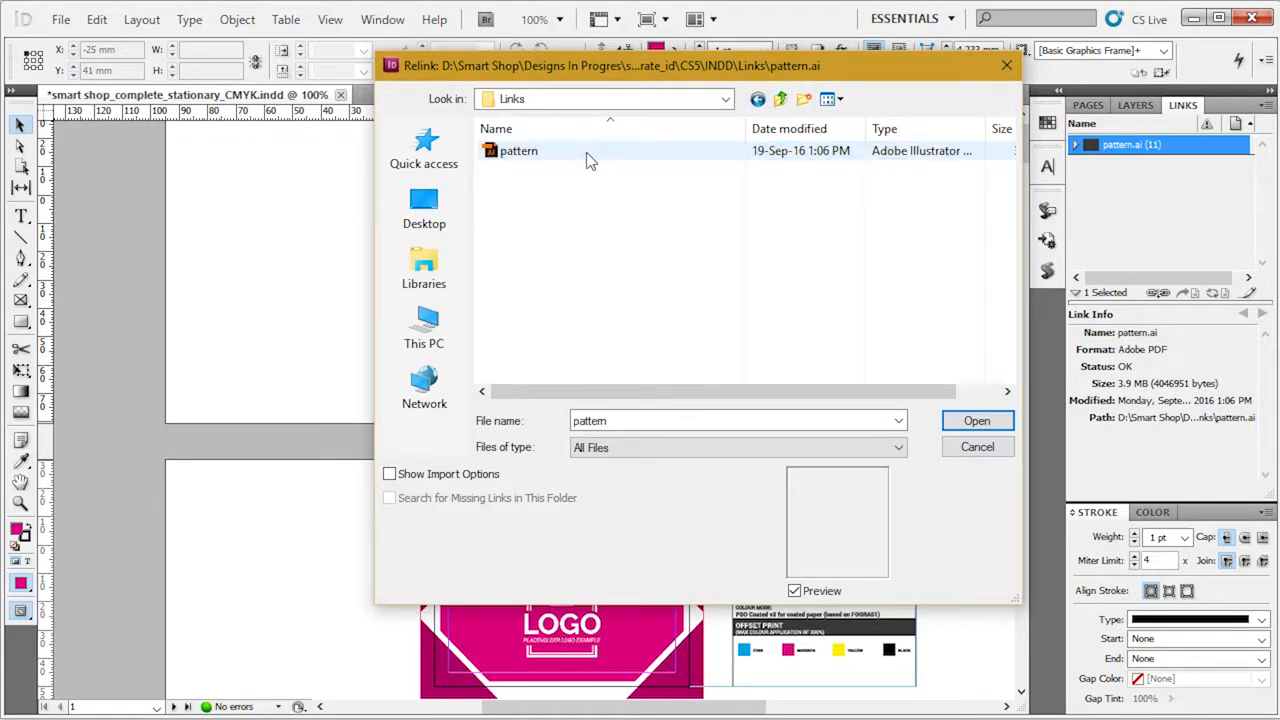
{"action": "left_click", "coordinate": [588, 153]}
{"action": "left_click", "coordinate": [966, 424]}
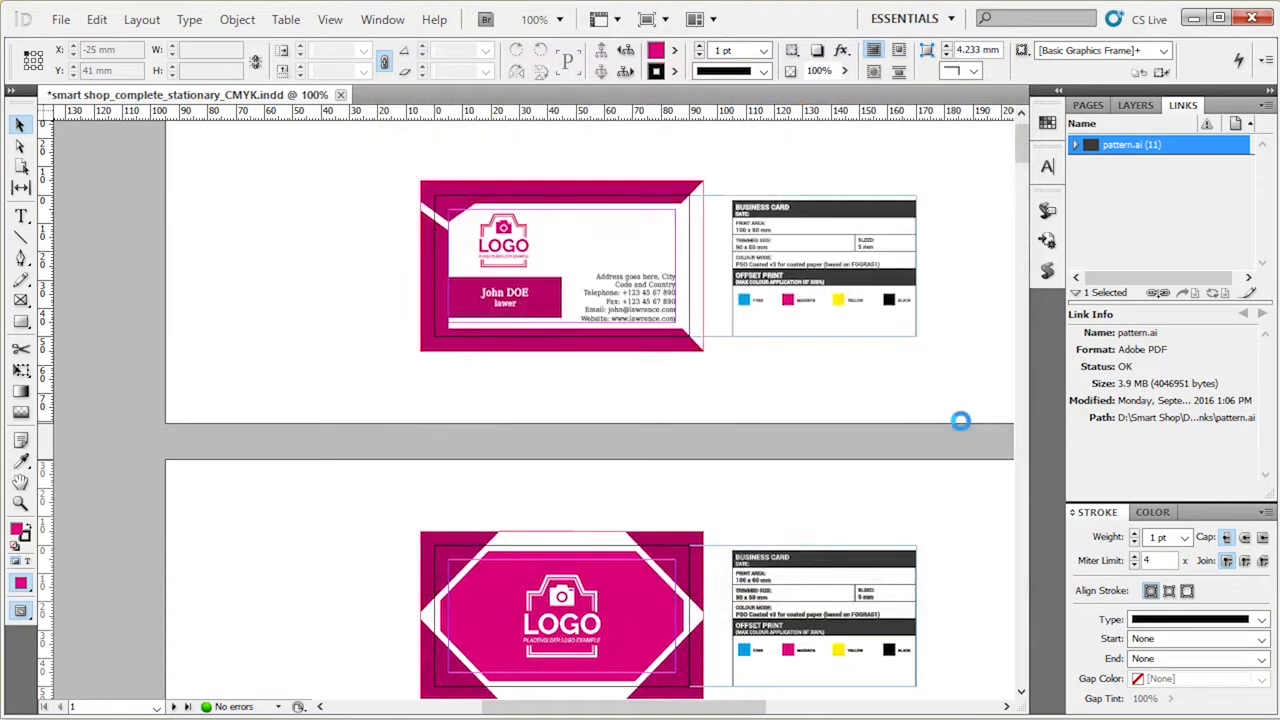
- Examine the business card's front and the relinked pattern on its back at close range
{"action": "scroll", "coordinate": [541, 159], "scroll_direction": "up", "scroll_amount": 2}
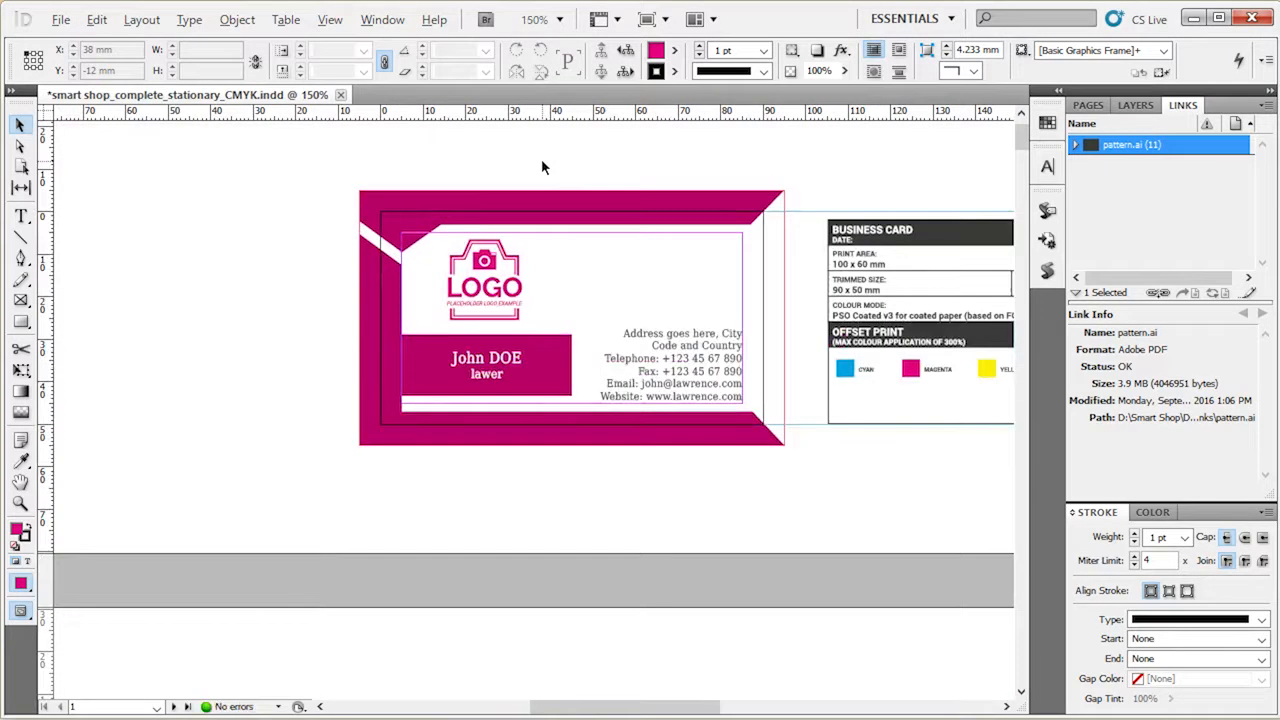
{"action": "scroll", "coordinate": [541, 162], "scroll_direction": "up", "scroll_amount": 3}
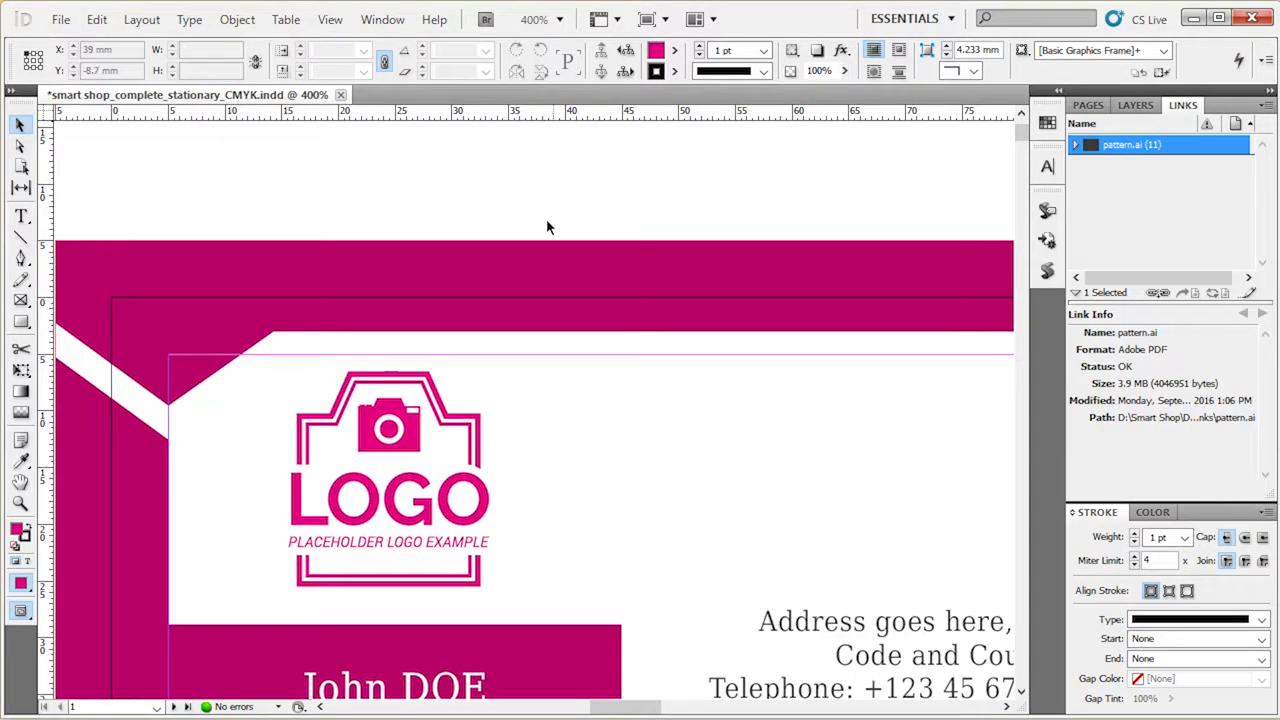
{"action": "scroll", "coordinate": [569, 306], "scroll_direction": "down", "scroll_amount": 12}
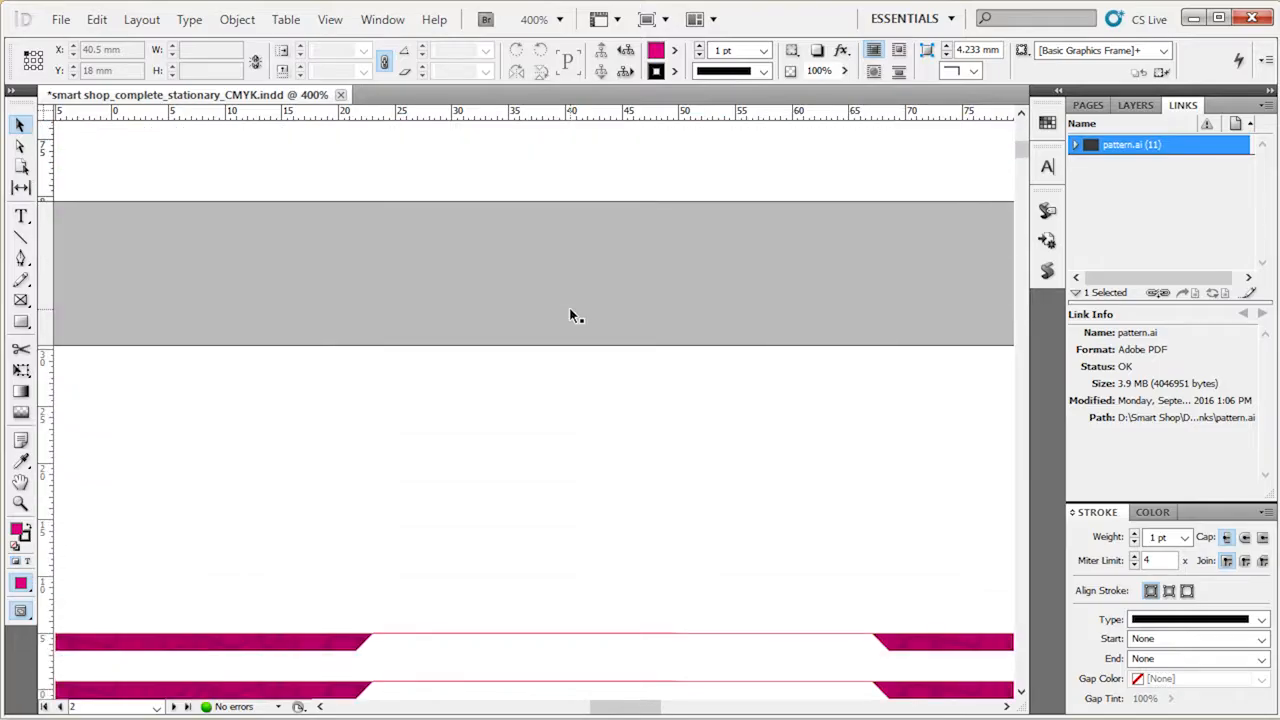
{"action": "left_click_drag", "start_coordinate": [366, 369], "coordinate": [523, 246]}
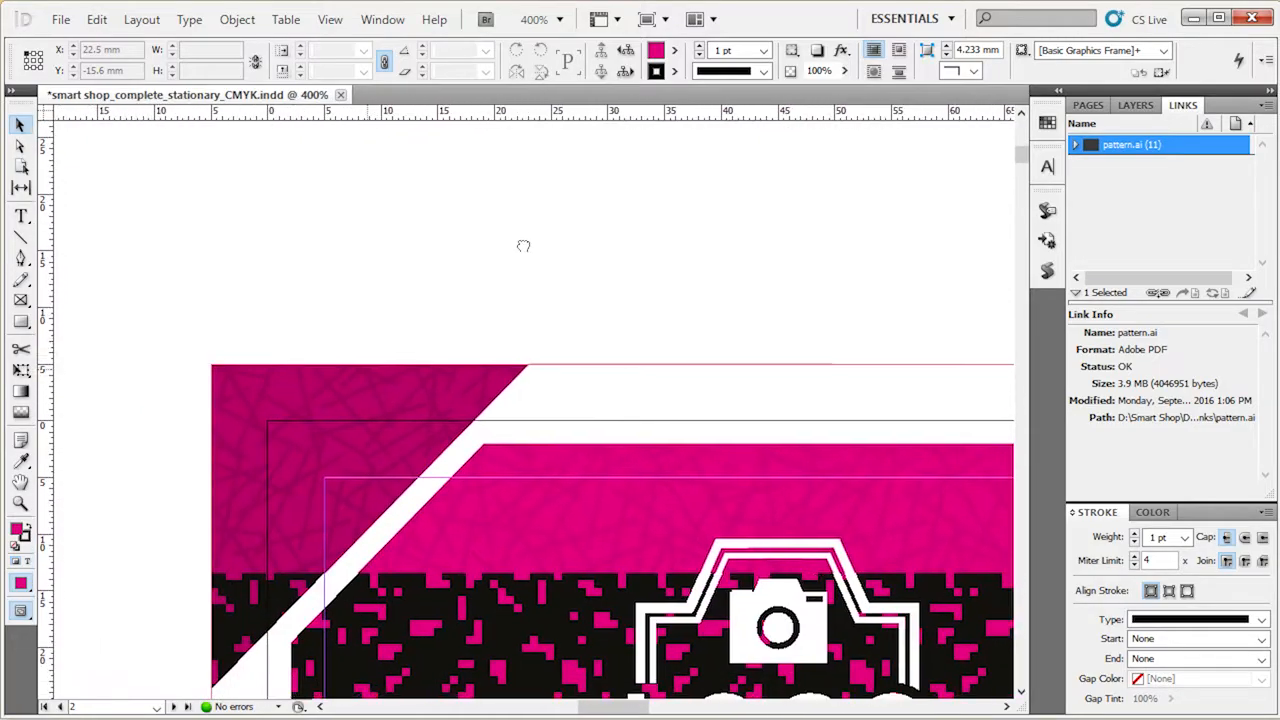
{"action": "scroll", "coordinate": [385, 389], "scroll_direction": "up", "scroll_amount": 2}
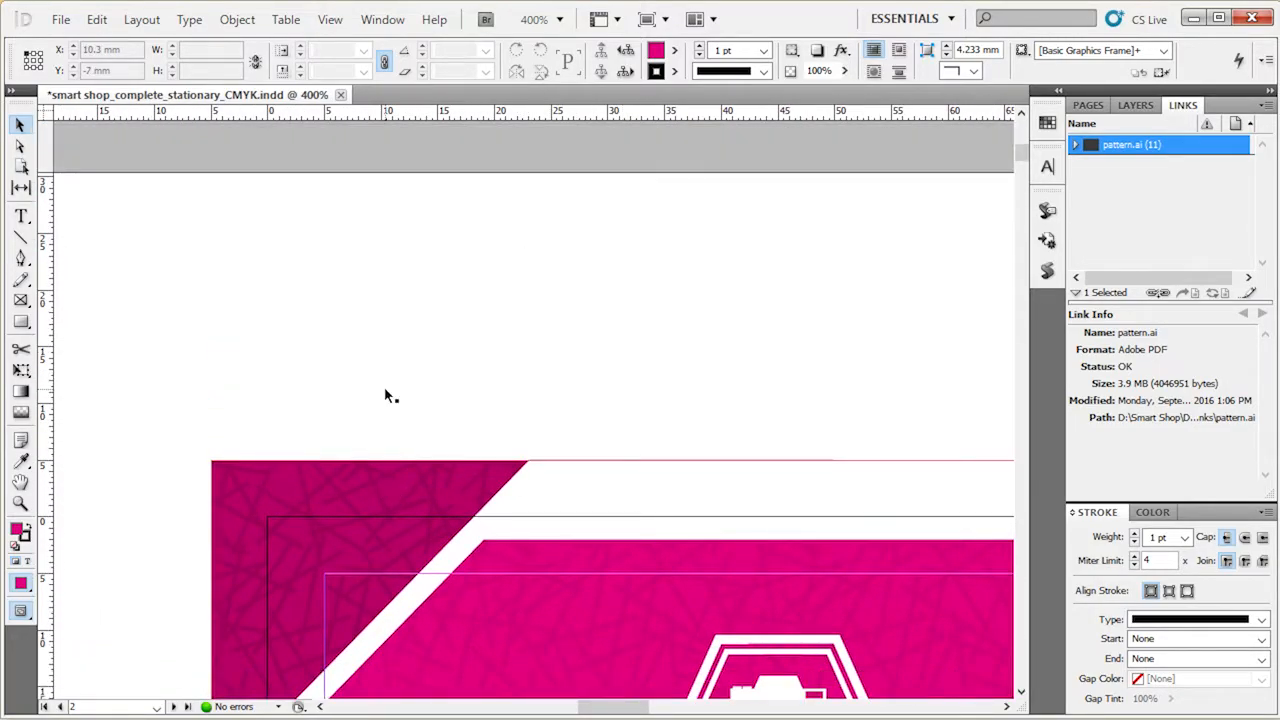
{"action": "scroll", "coordinate": [385, 389], "scroll_direction": "down", "scroll_amount": 2}
{"action": "scroll", "coordinate": [388, 395], "scroll_direction": "down", "scroll_amount": 4}
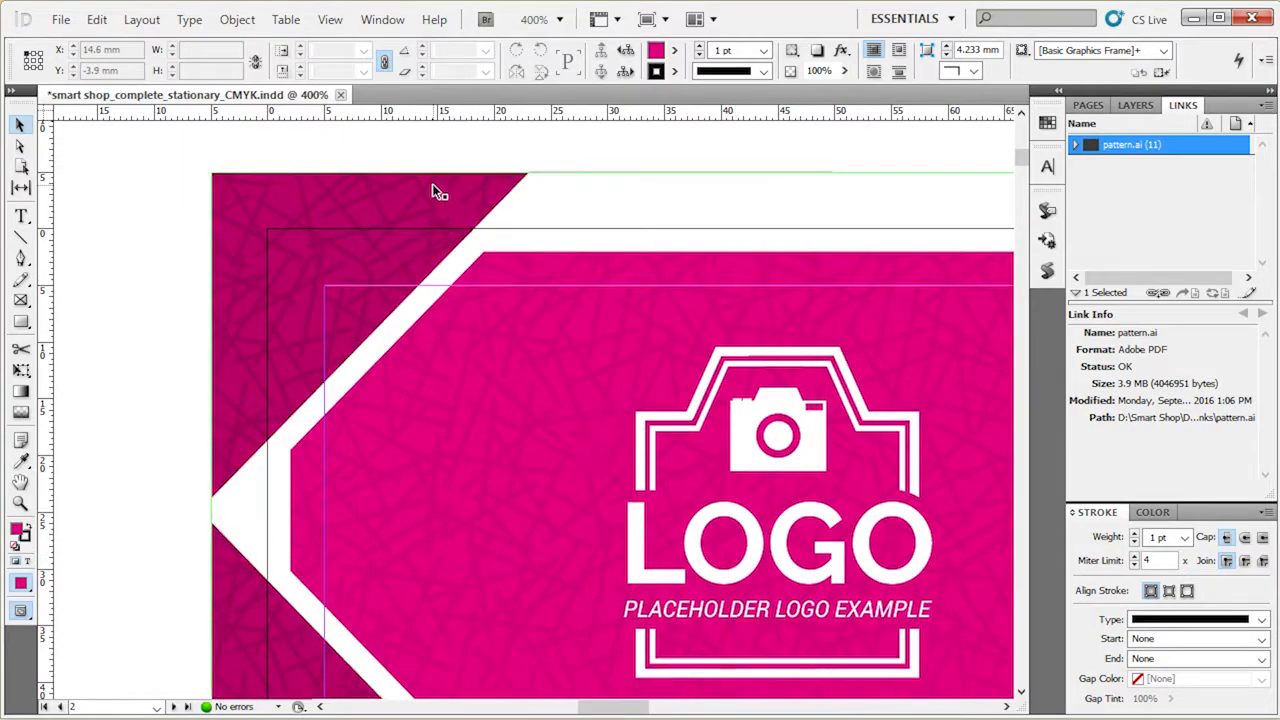
- Set the Transparency effect's opacity to 30% for the outer pattern frame on the business card's back and deselect it
{"action": "left_click", "coordinate": [430, 190]}
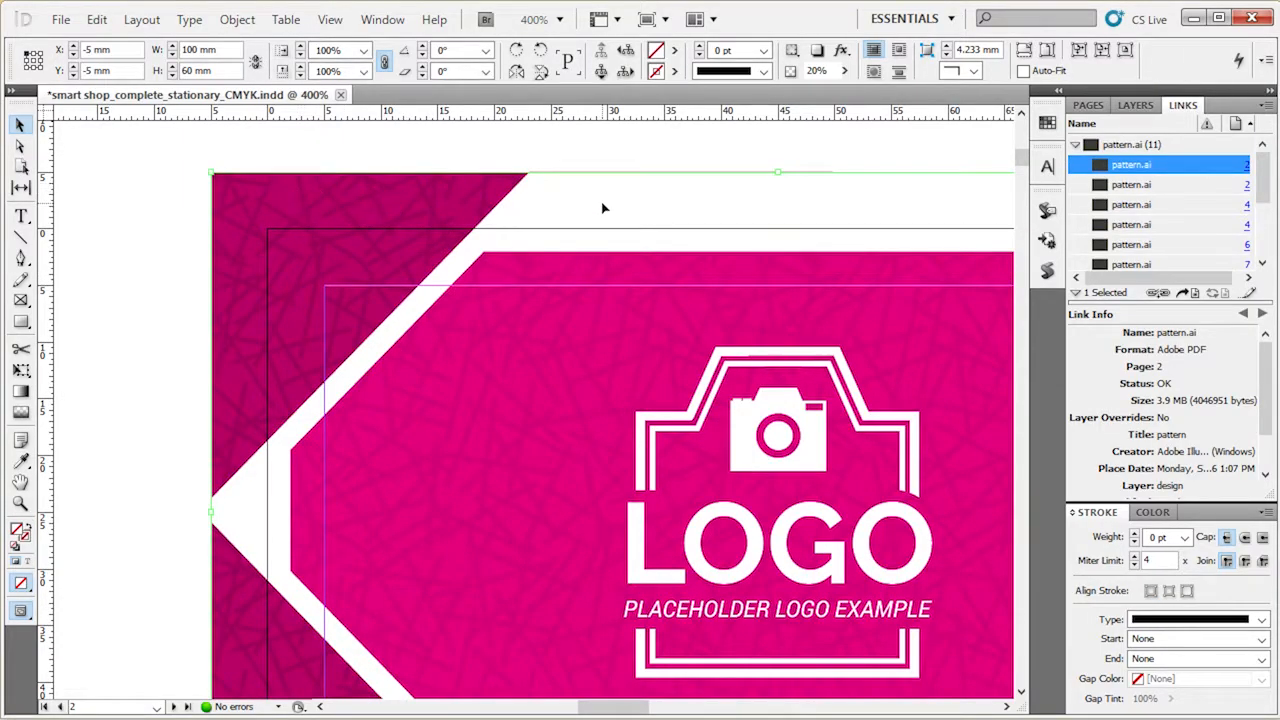
{"action": "right_click", "coordinate": [418, 201]}
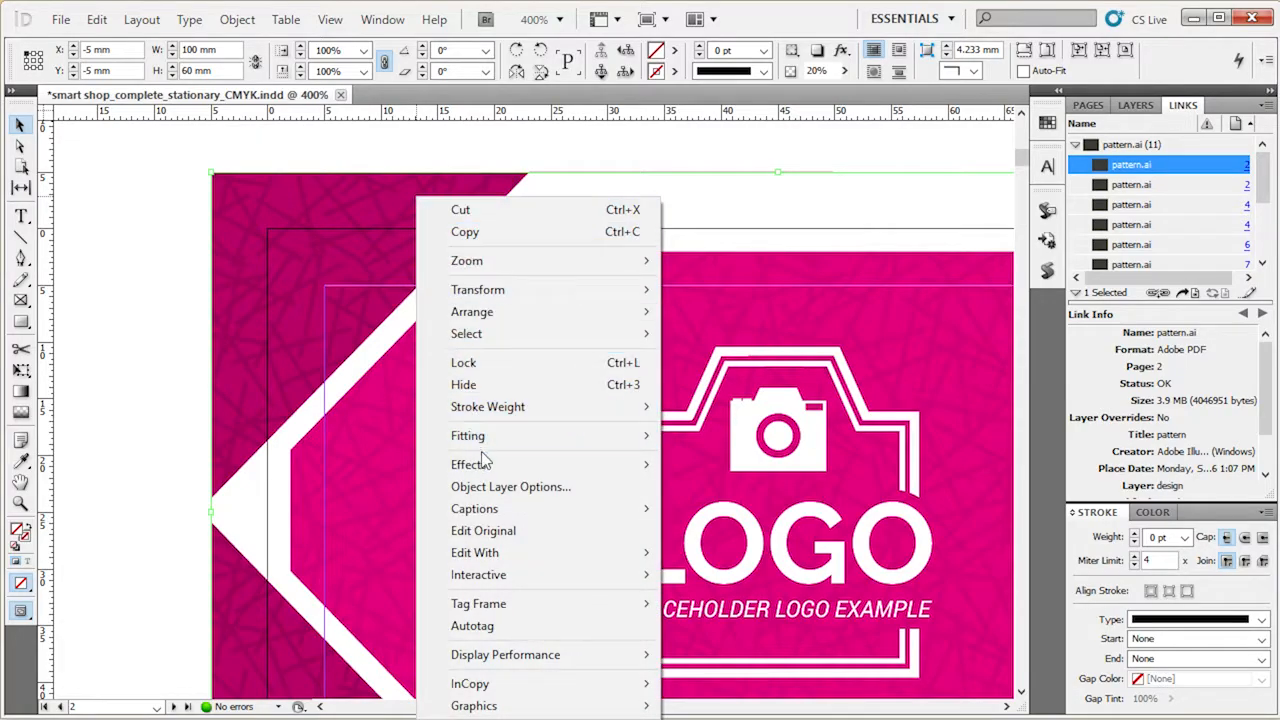
{"action": "mouse_move", "coordinate": [487, 467]}
{"action": "left_click", "coordinate": [398, 465]}
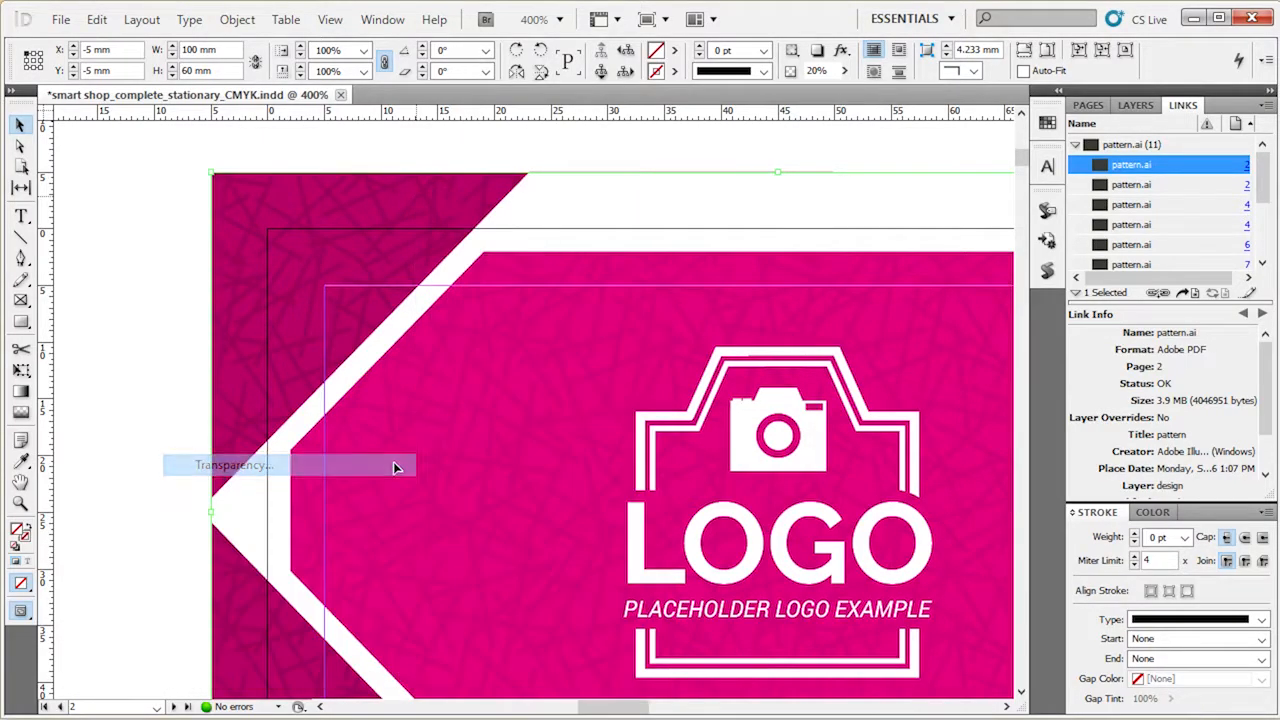
{"action": "left_click_drag", "start_coordinate": [706, 143], "coordinate": [930, 250]}
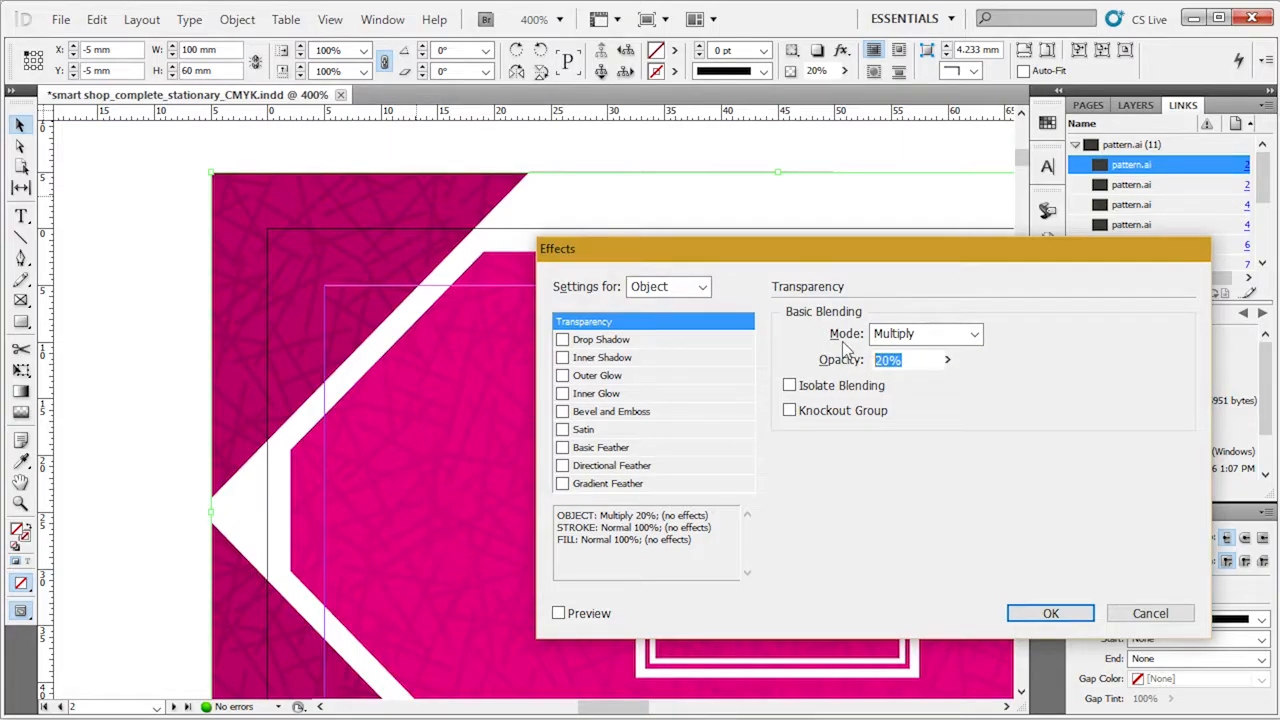
{"action": "type", "text": "30"}
{"action": "key", "text": "Tab"}
{"action": "left_click", "coordinate": [598, 616]}
{"action": "left_click", "coordinate": [598, 616]}
{"action": "left_click", "coordinate": [1048, 610]}
{"action": "left_click", "coordinate": [144, 123]}
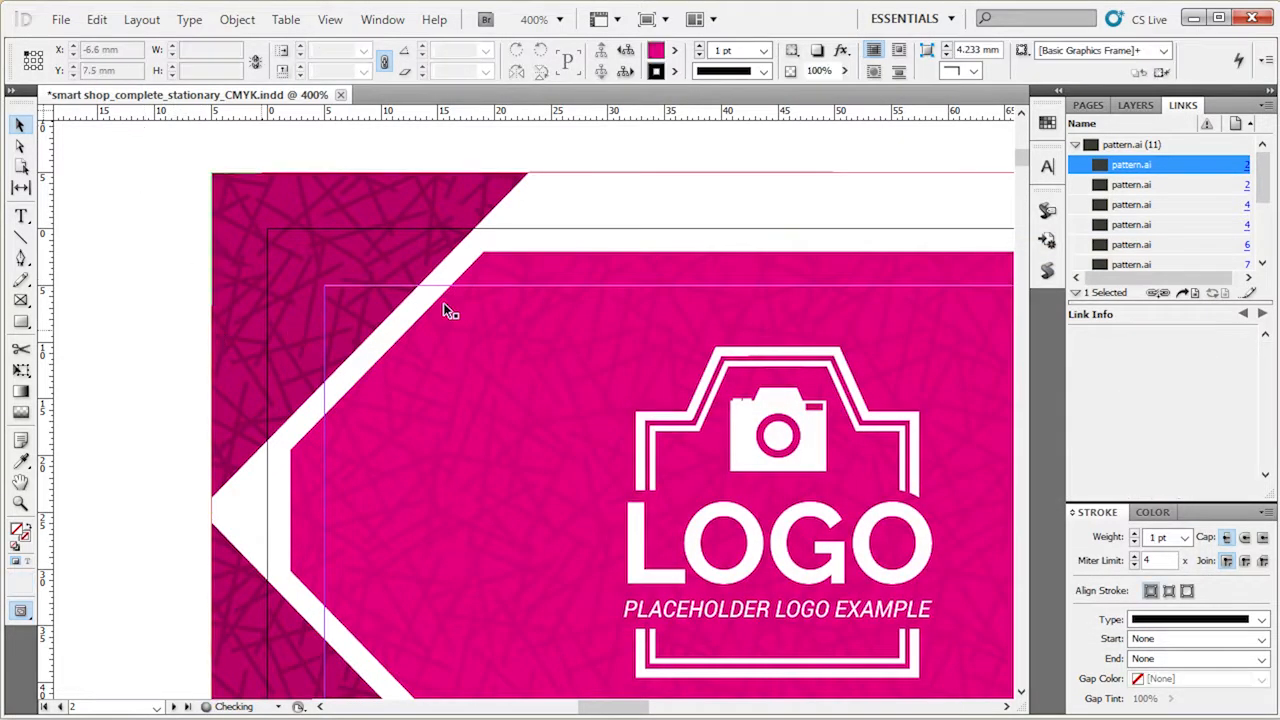
- Return to the business card's front, collapse the pattern.ai link list and show the document's pages
{"action": "scroll", "coordinate": [346, 374], "scroll_direction": "down", "scroll_amount": 2}
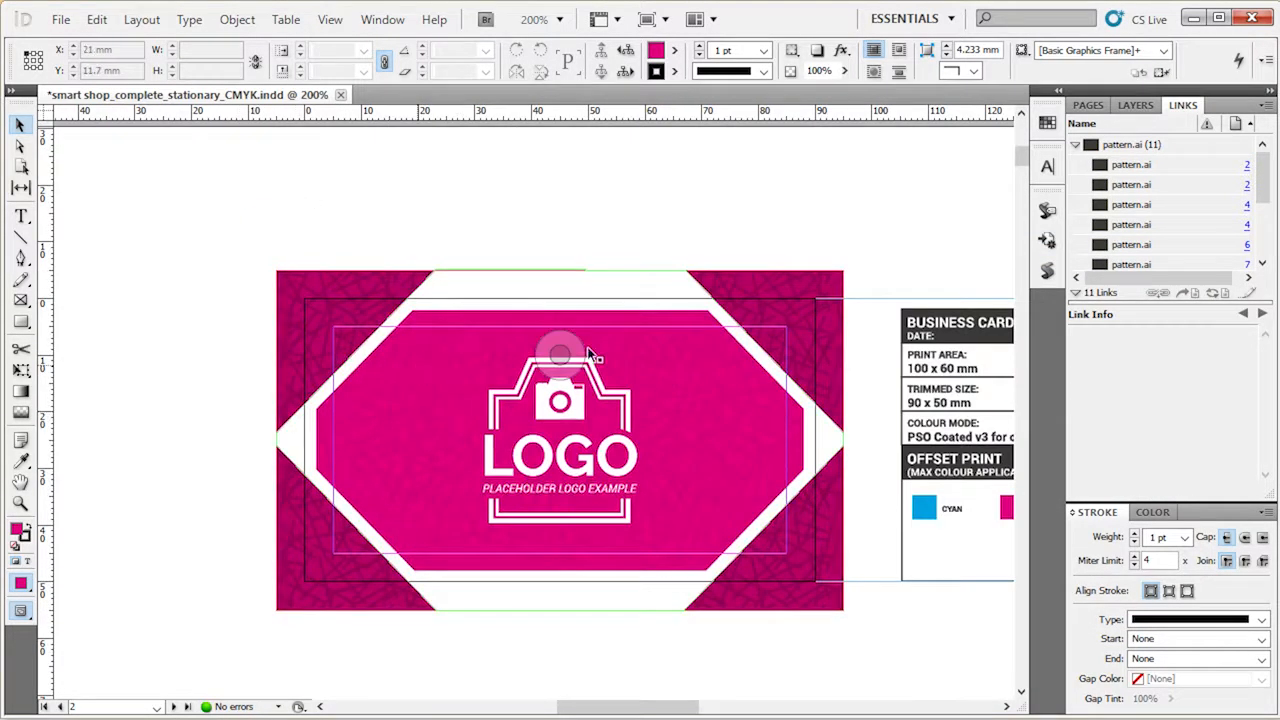
{"action": "scroll", "coordinate": [905, 276], "scroll_direction": "up", "scroll_amount": 6}
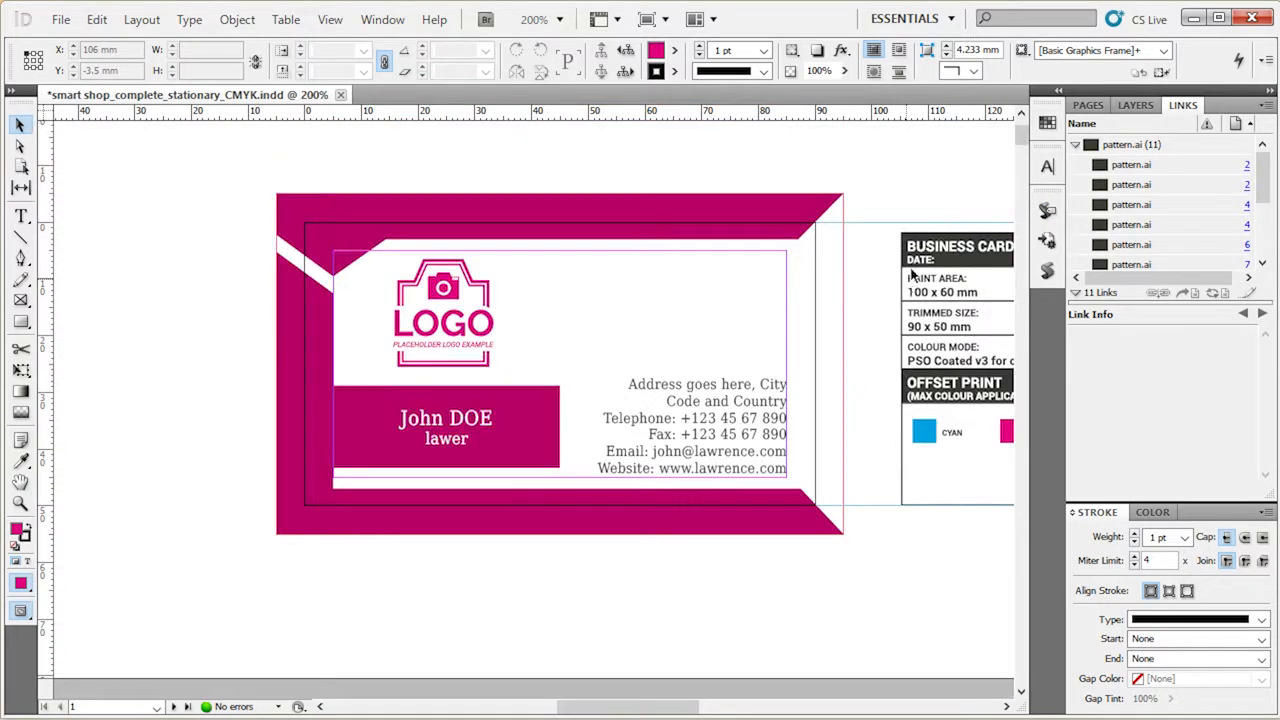
{"action": "left_click", "coordinate": [1076, 146]}
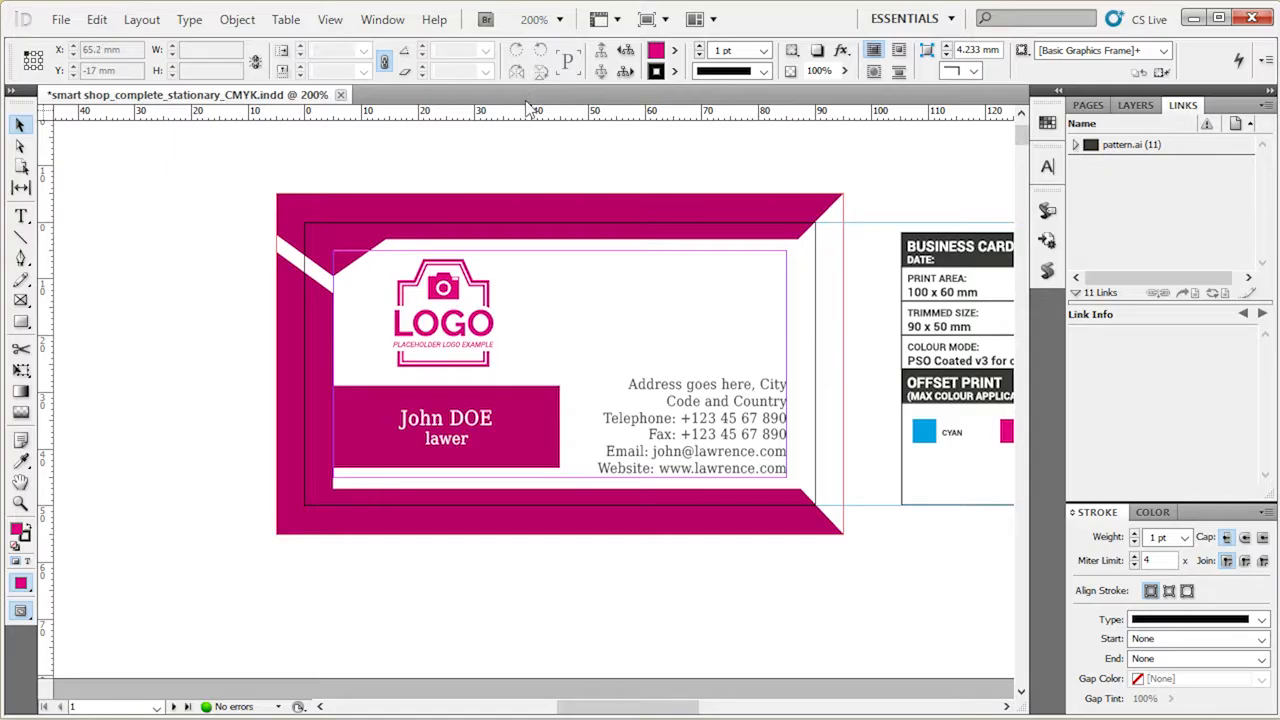
{"action": "left_click", "coordinate": [1093, 107]}
- Highlight all the contact details text on the business card's front to check its font settings, and leave text editing
{"action": "left_click", "coordinate": [737, 418]}
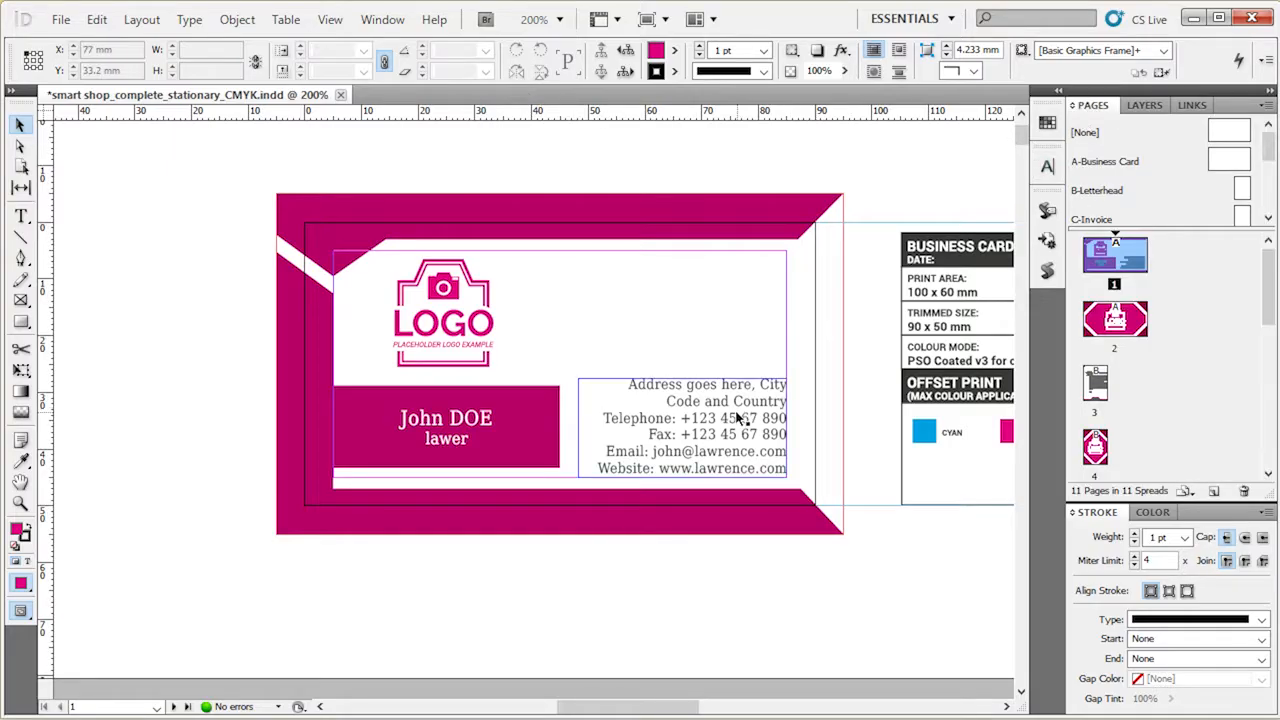
{"action": "left_click", "coordinate": [714, 625]}
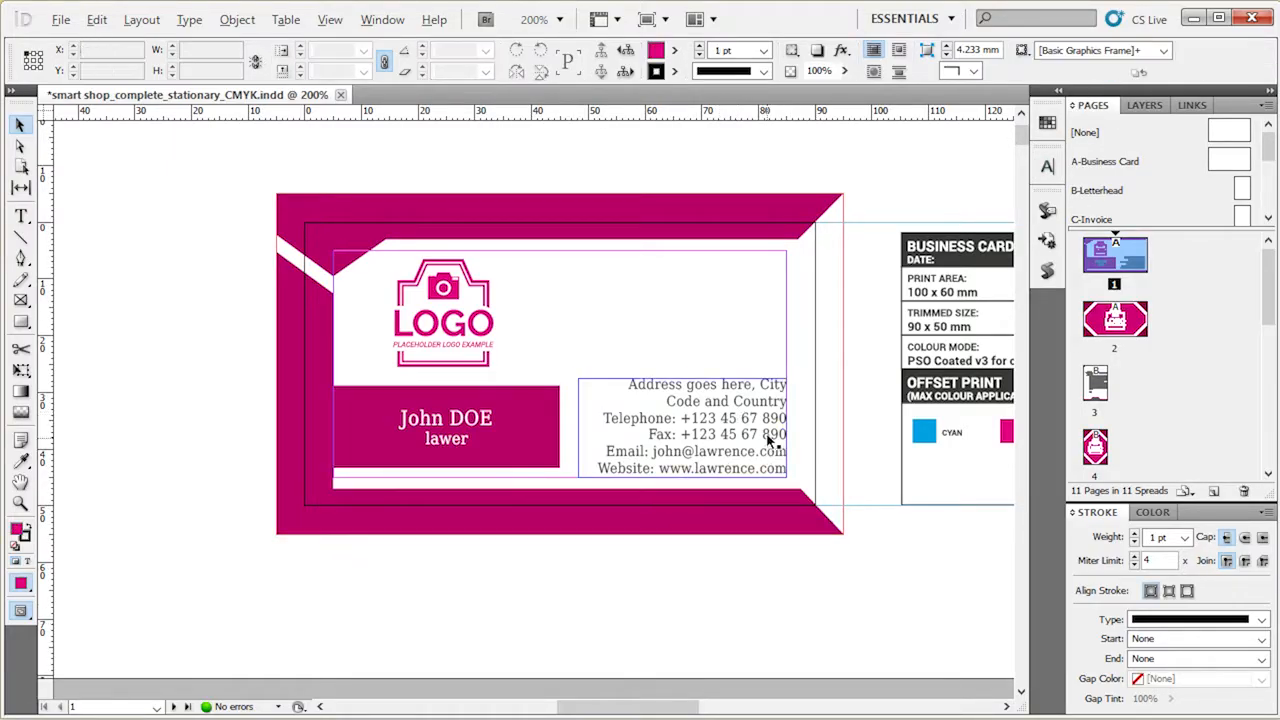
{"action": "scroll", "coordinate": [766, 415], "scroll_direction": "up", "scroll_amount": 2}
{"action": "double_click", "coordinate": [758, 404]}
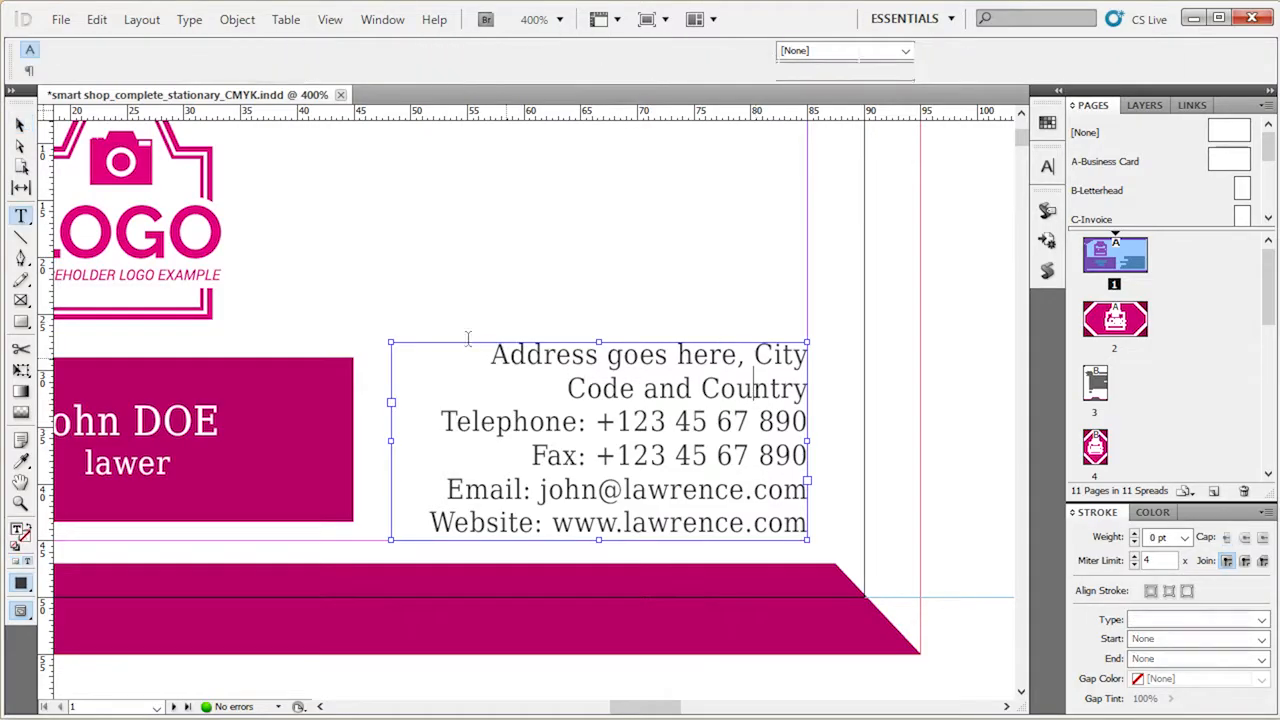
{"action": "left_click_drag", "start_coordinate": [463, 345], "coordinate": [818, 531]}
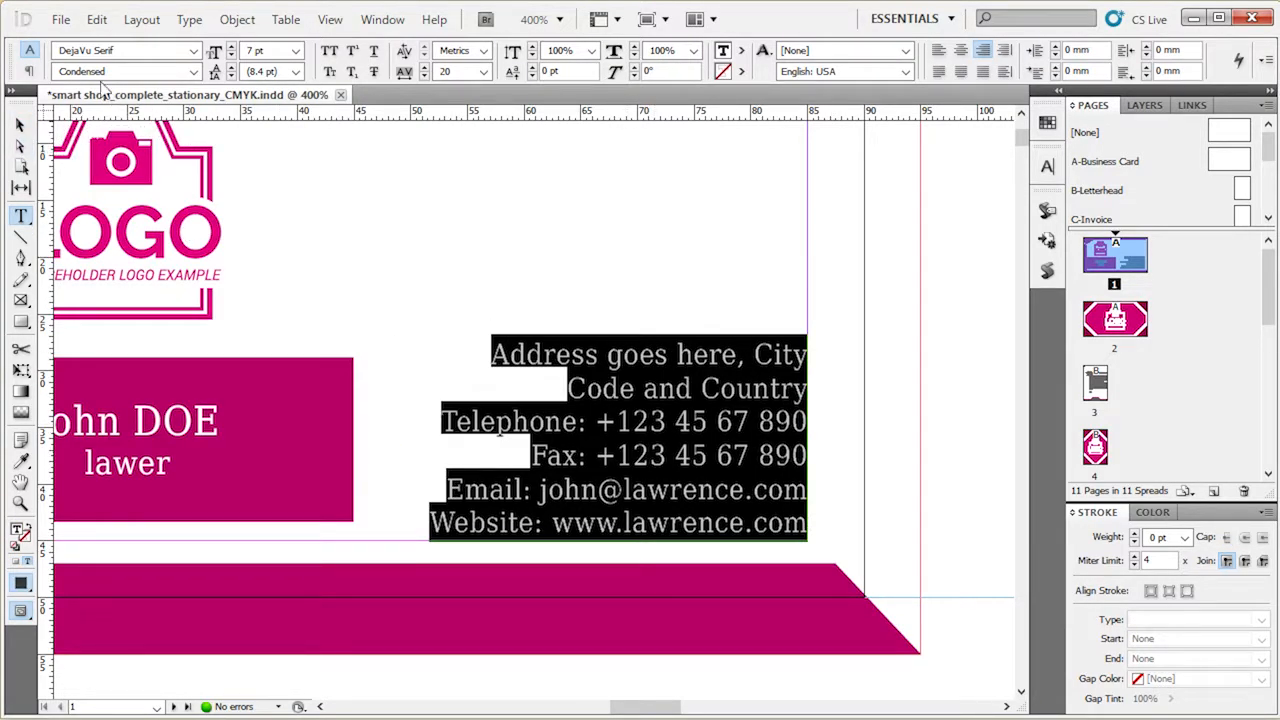
{"action": "left_click", "coordinate": [24, 122]}
{"action": "left_click", "coordinate": [908, 264]}
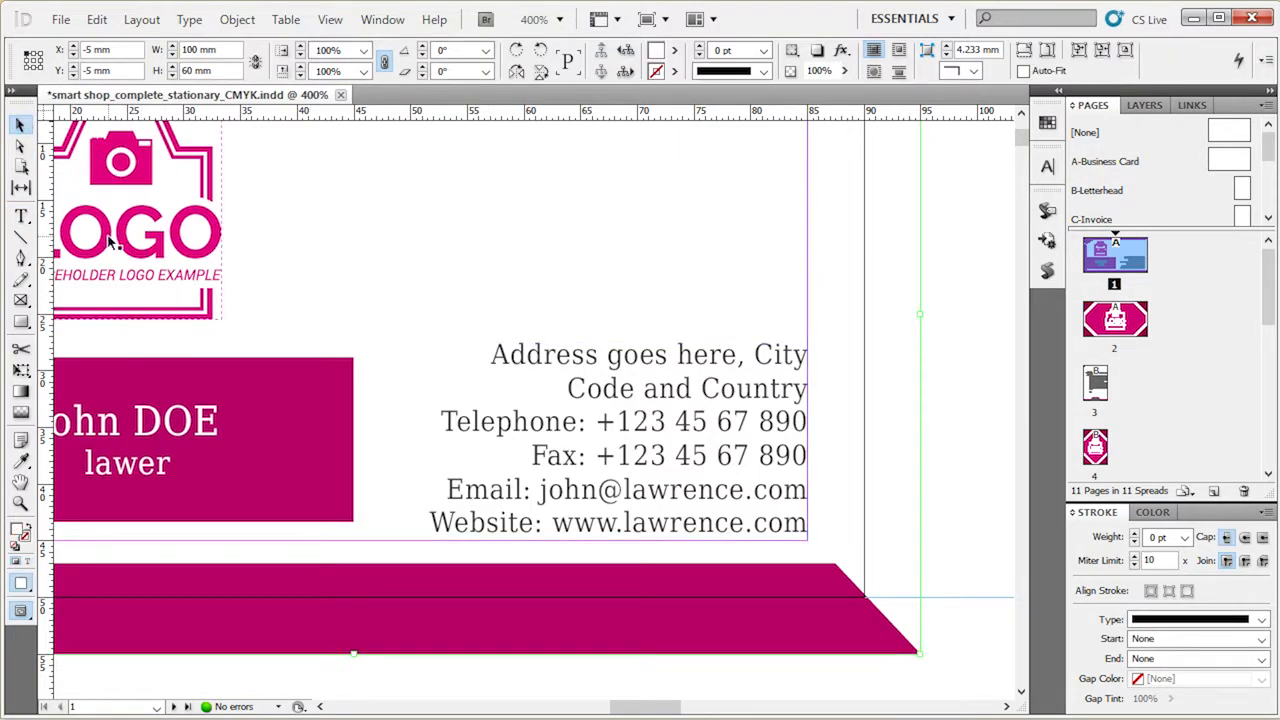
- Replace the first line of the contact details on the business card's front with "Smart Shop Adress" and deselect the text frame
{"action": "left_click", "coordinate": [21, 218]}
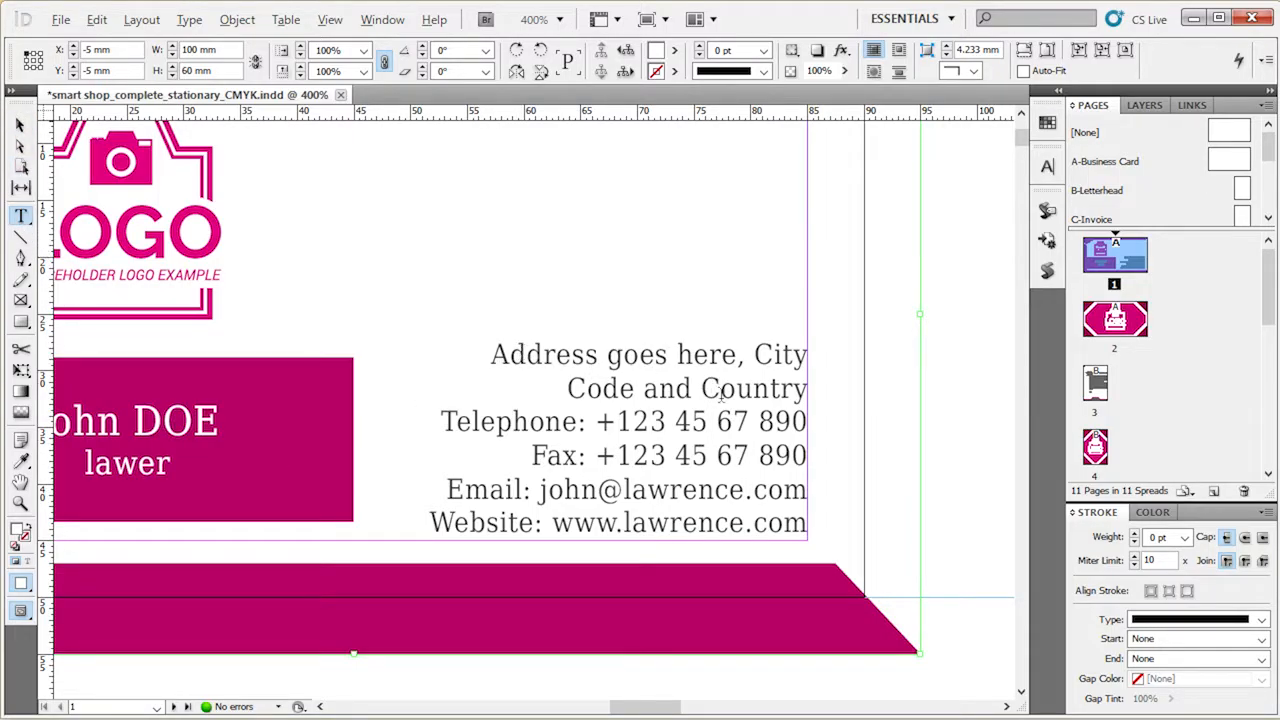
{"action": "key", "text": "ctrl+minus"}
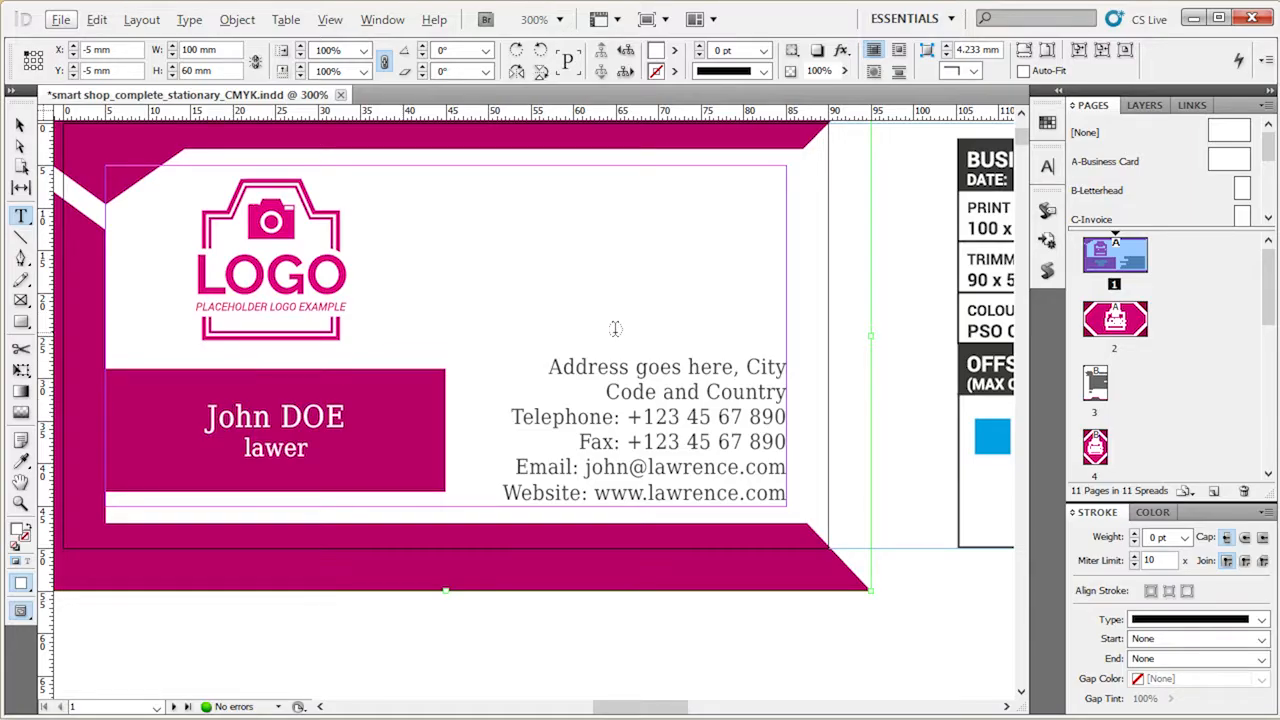
{"action": "key", "text": "ctrl+equal"}
{"action": "key", "text": "ctrl+equal"}
{"action": "key", "text": "ctrl+equal"}
{"action": "key", "text": "ctrl+equal"}
{"action": "key", "text": "ctrl+minus"}
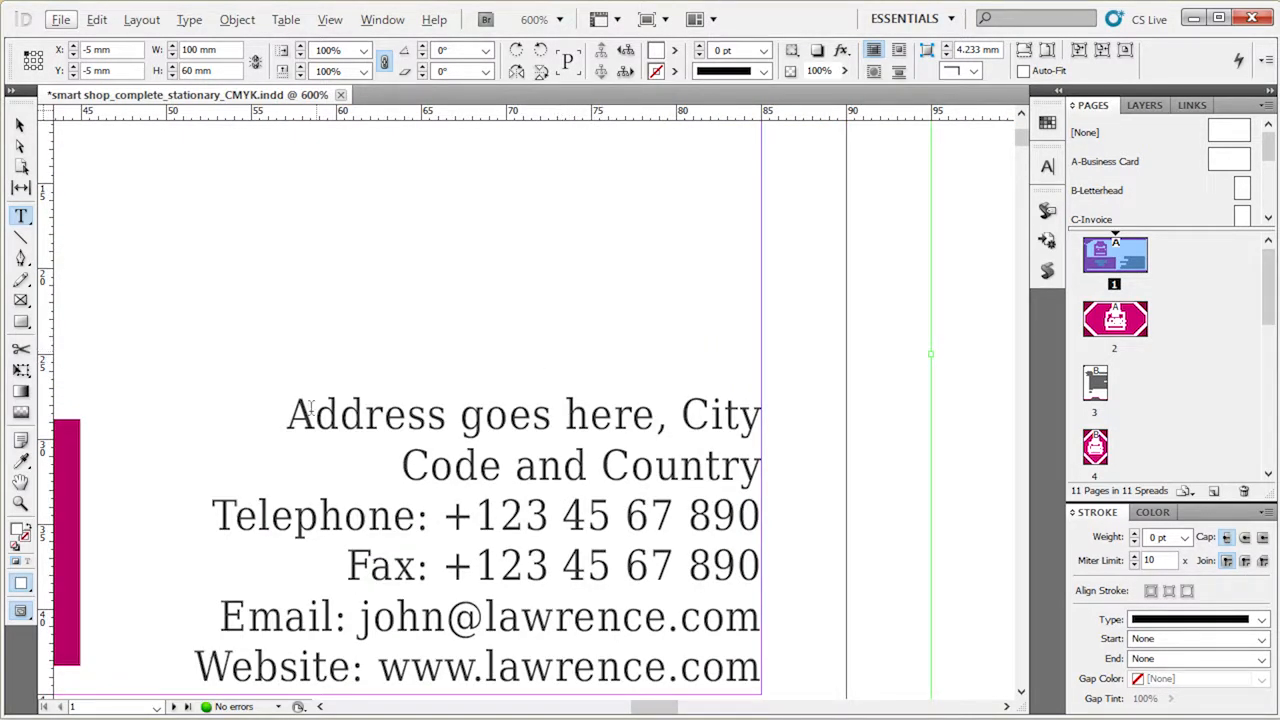
{"action": "left_click_drag", "start_coordinate": [285, 414], "coordinate": [763, 414]}
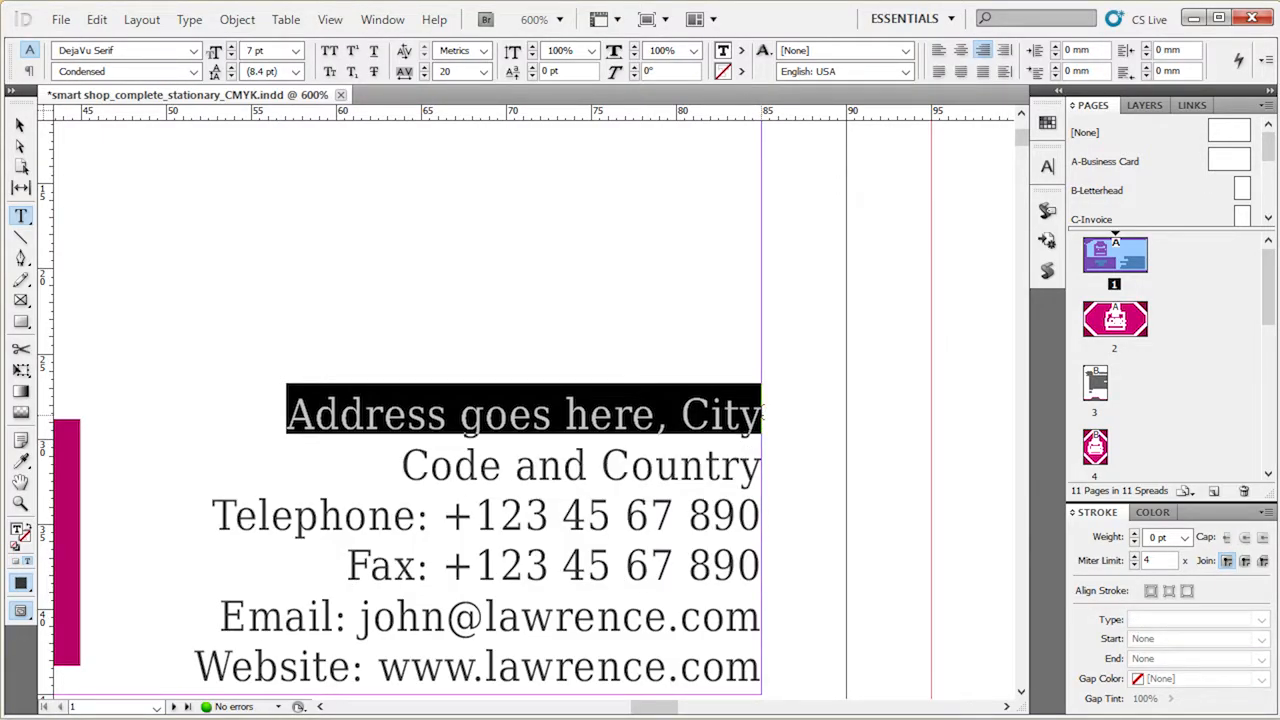
{"action": "type", "text": "Smart"}
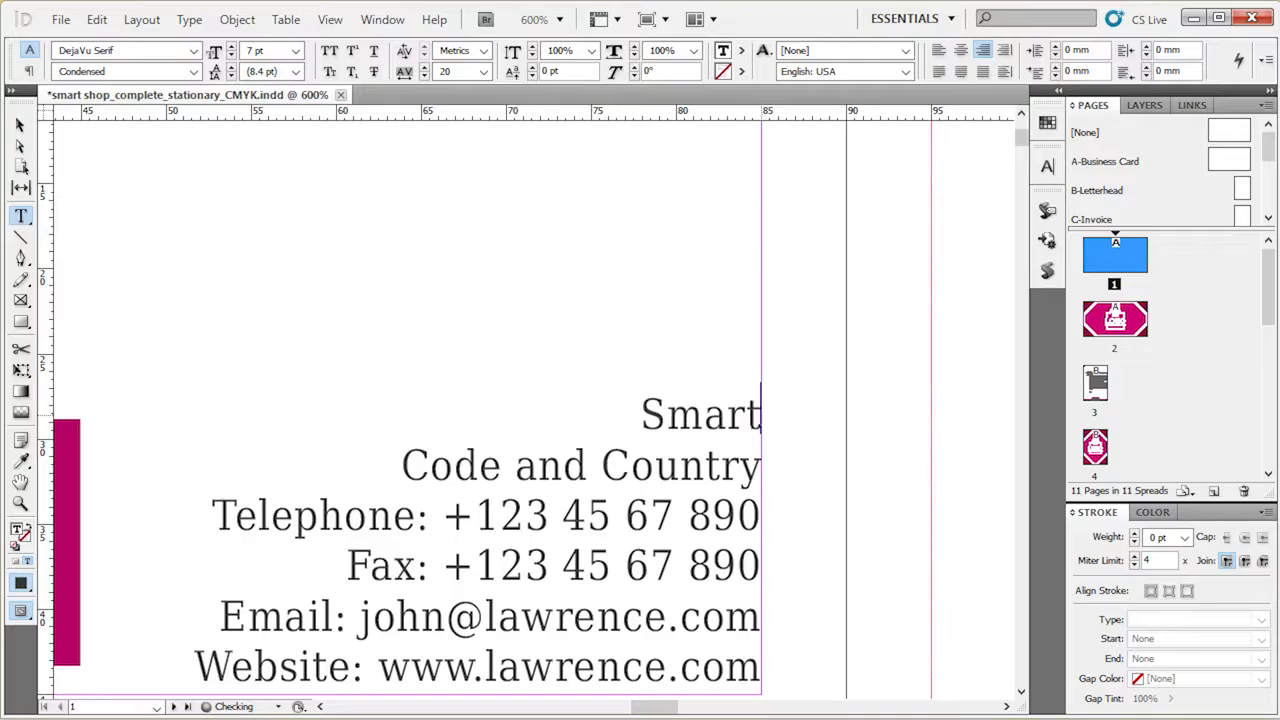
{"action": "type", "text": " Shop"}
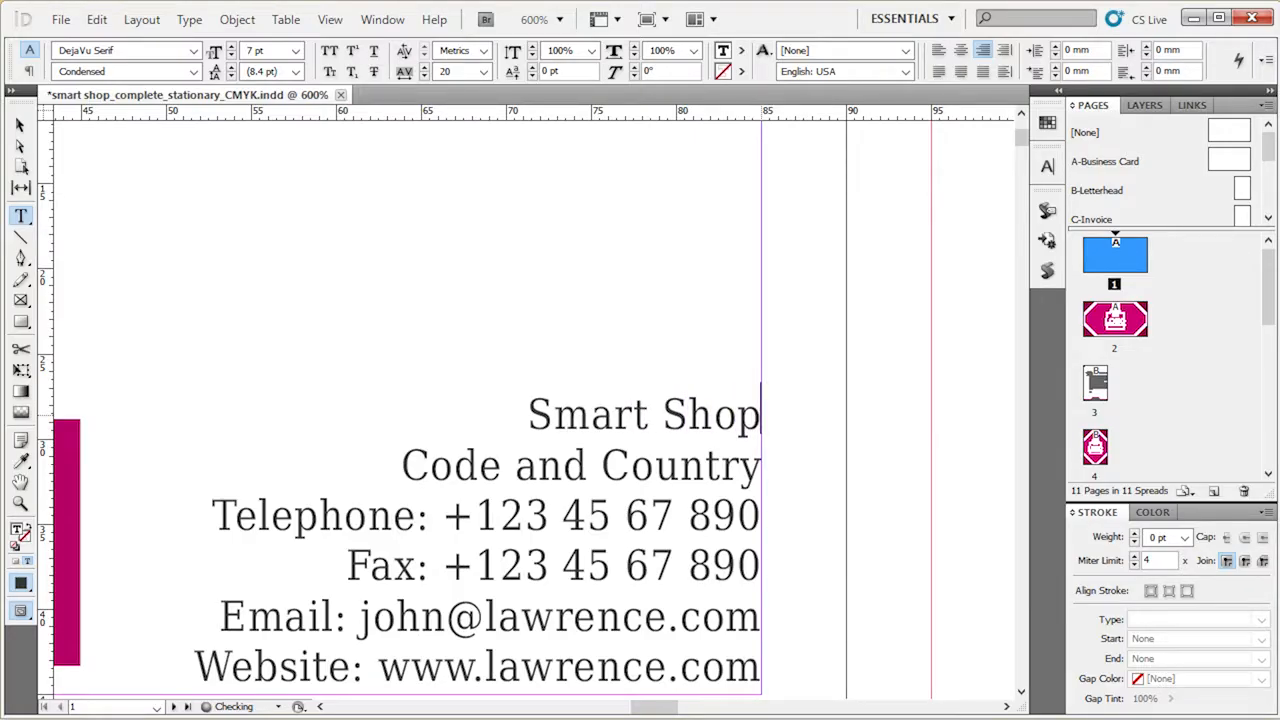
{"action": "type", "text": " Adress"}
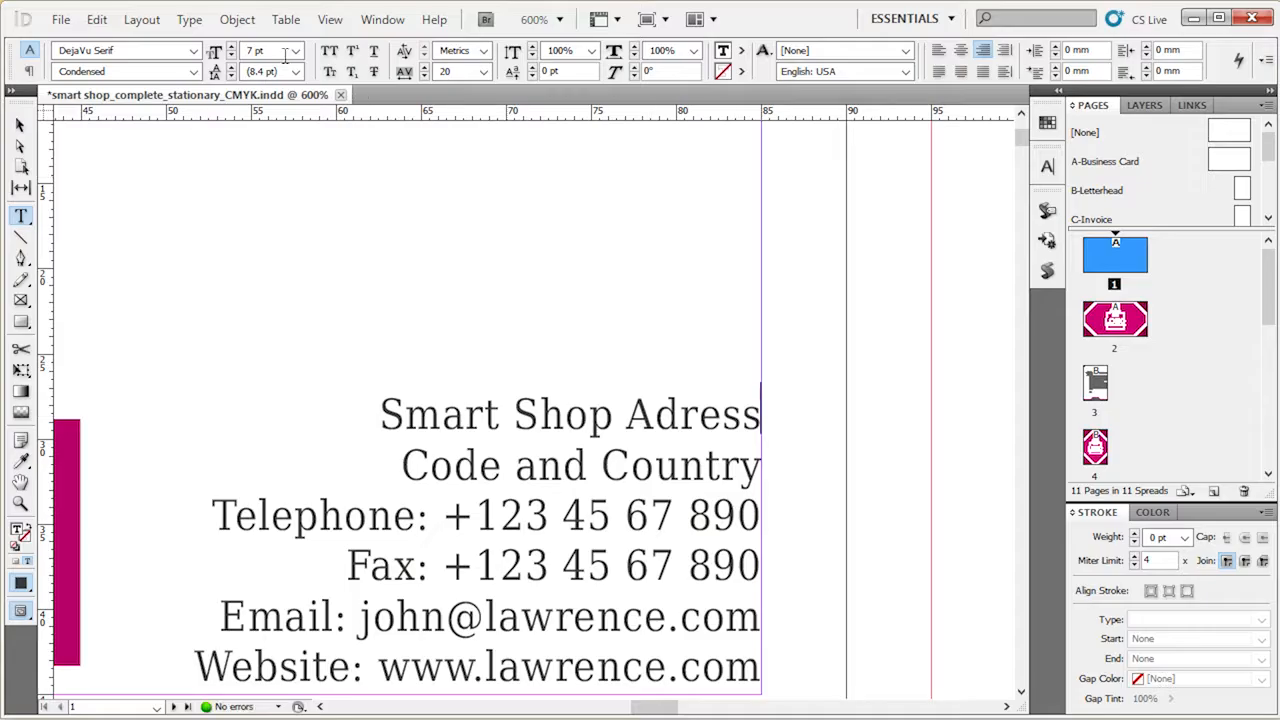
{"action": "left_click", "coordinate": [19, 124]}
{"action": "scroll", "coordinate": [723, 357], "scroll_direction": "down", "scroll_amount": 3}
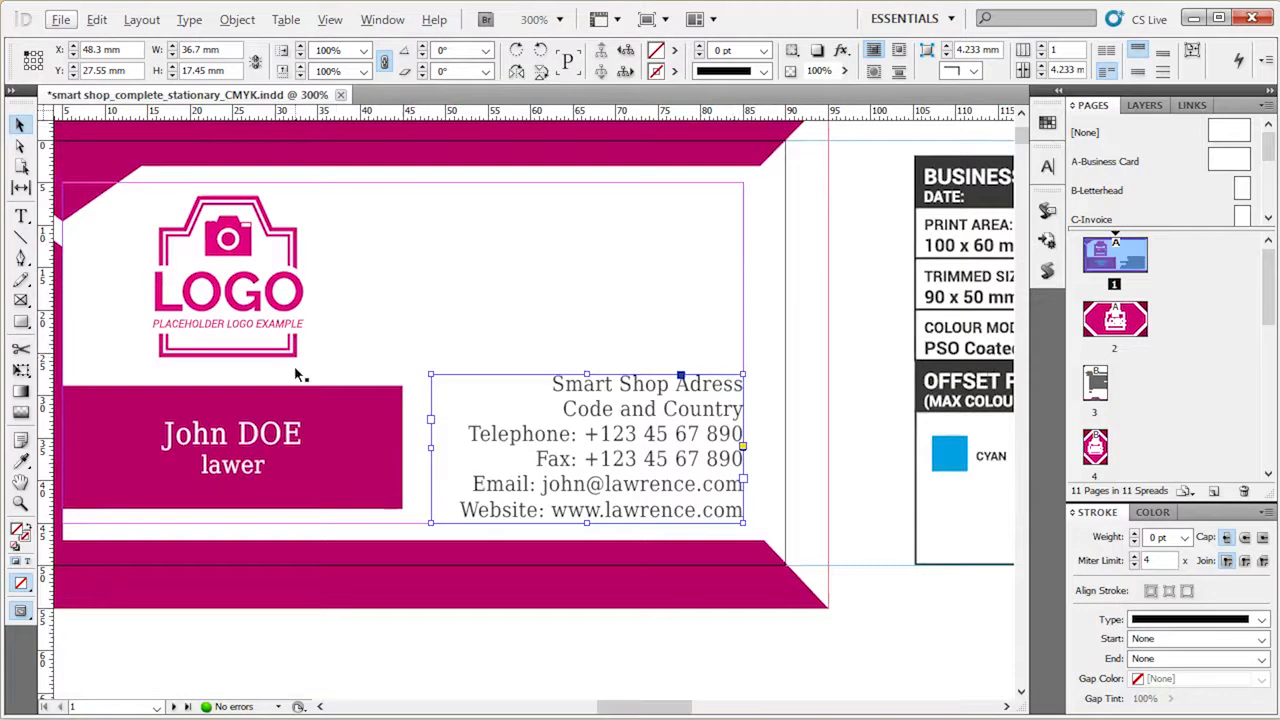
{"action": "left_click", "coordinate": [855, 228]}
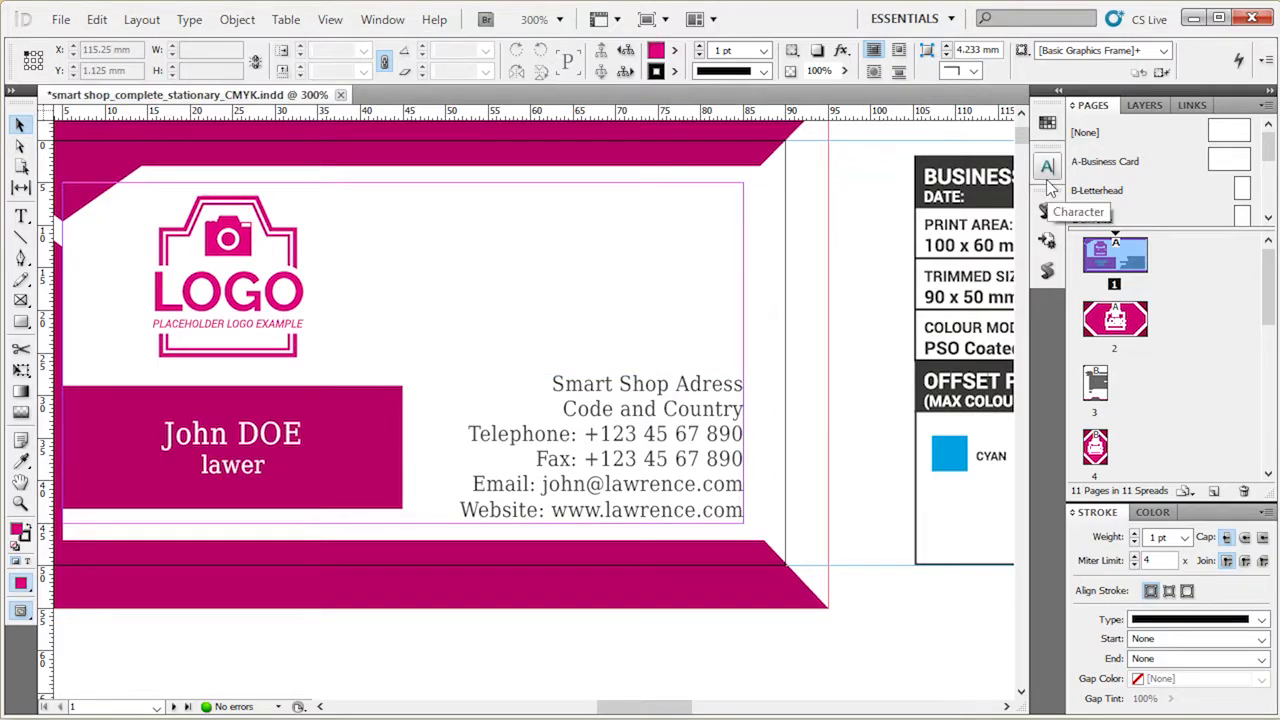
- Show the paragraph styles beside the contact details, collapse the CD Label group and expand the Business Card group
{"action": "left_click", "coordinate": [382, 20]}
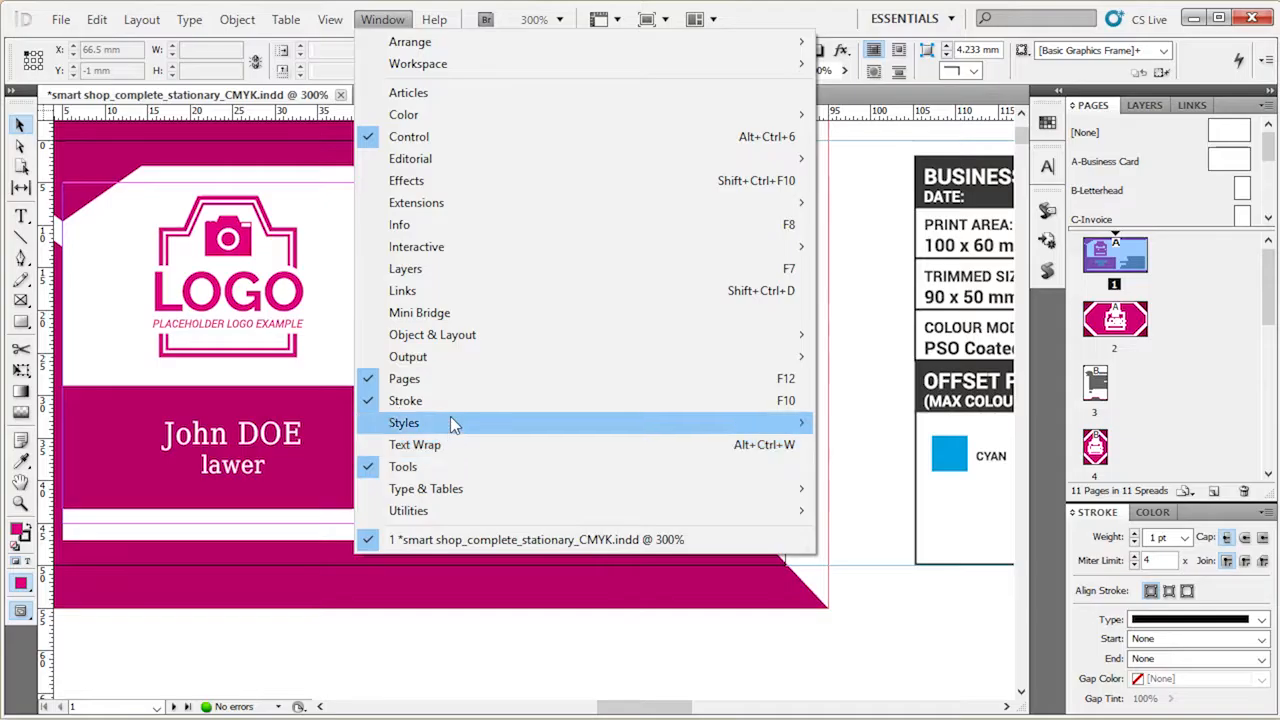
{"action": "mouse_move", "coordinate": [456, 422]}
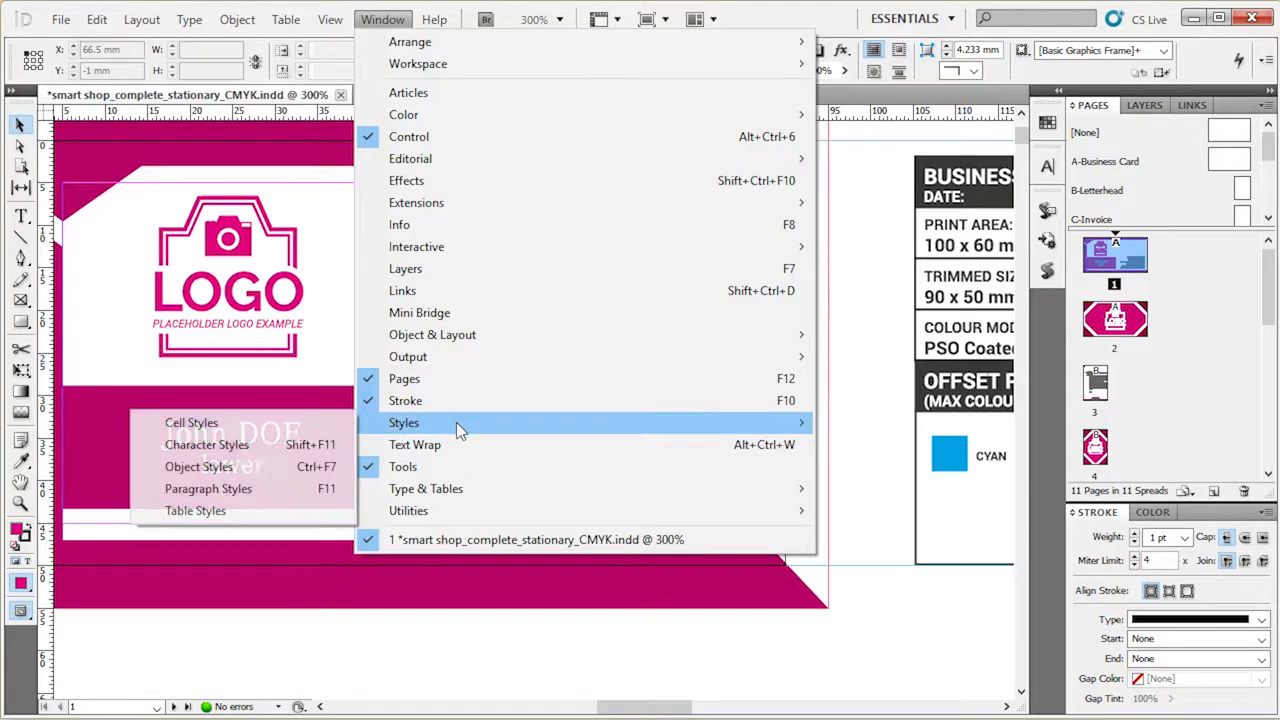
{"action": "left_click", "coordinate": [298, 488]}
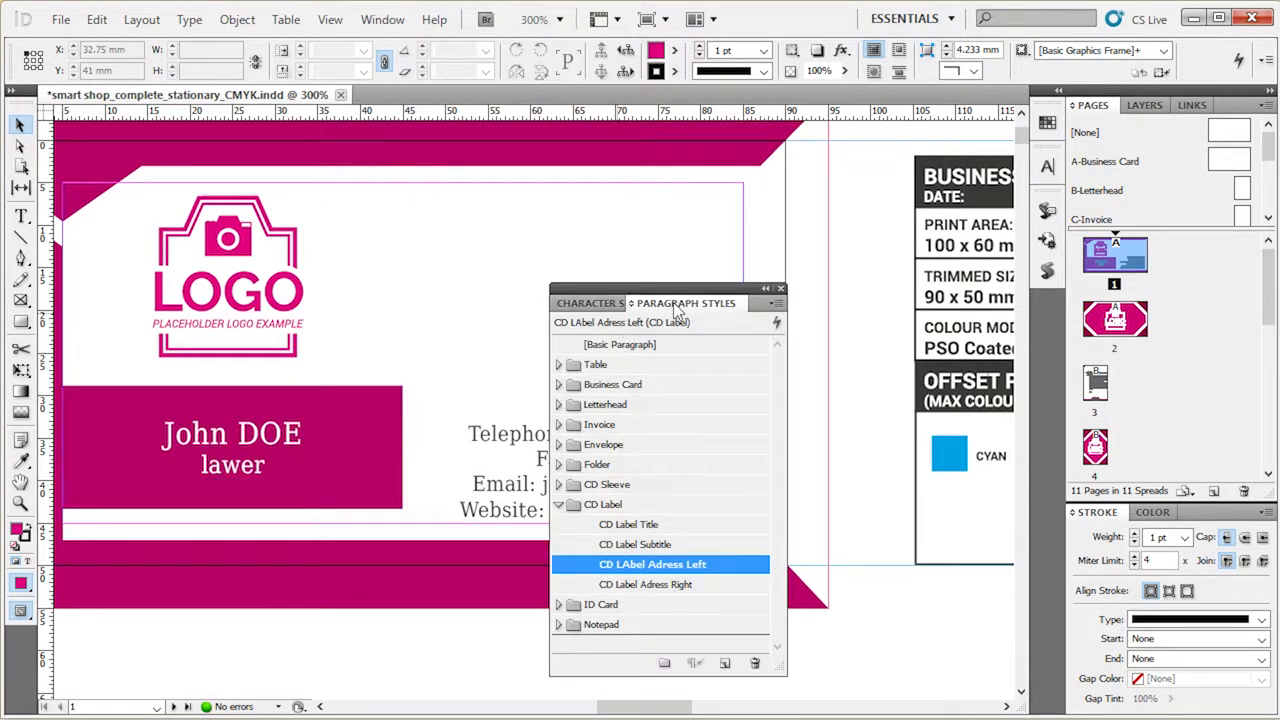
{"action": "left_click_drag", "start_coordinate": [683, 292], "coordinate": [862, 145]}
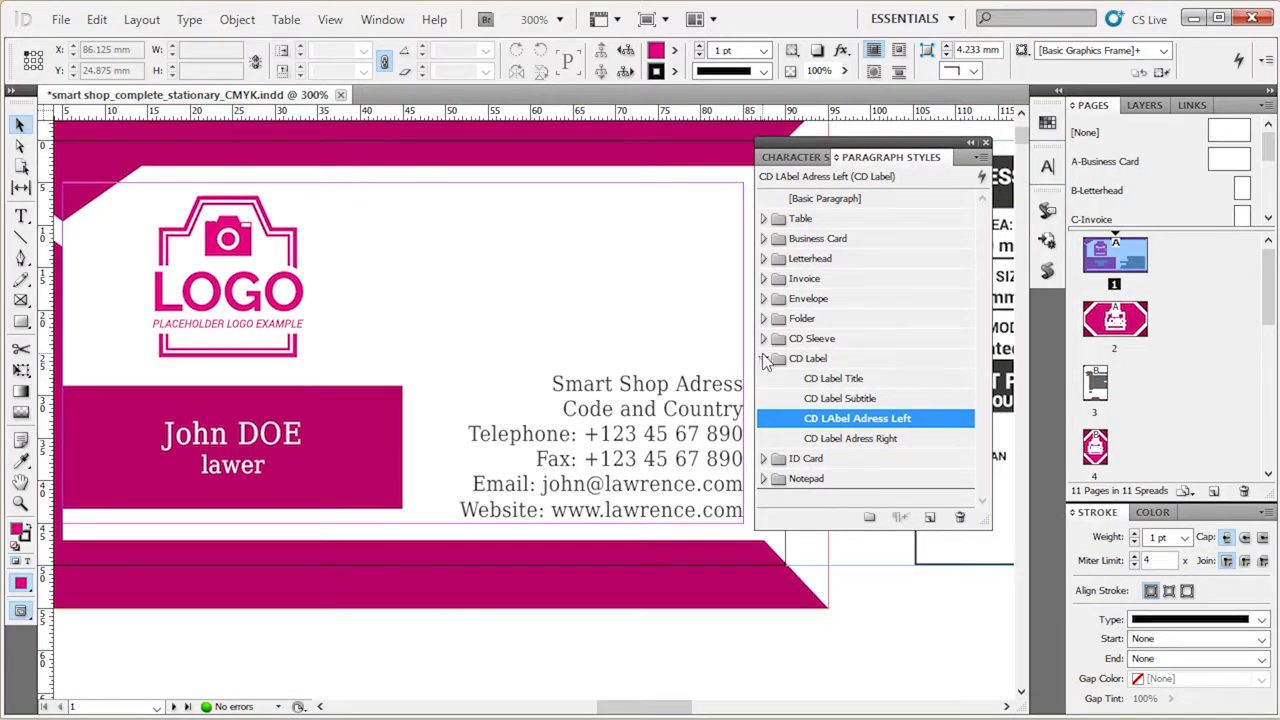
{"action": "left_click", "coordinate": [763, 358]}
{"action": "left_click", "coordinate": [836, 240]}
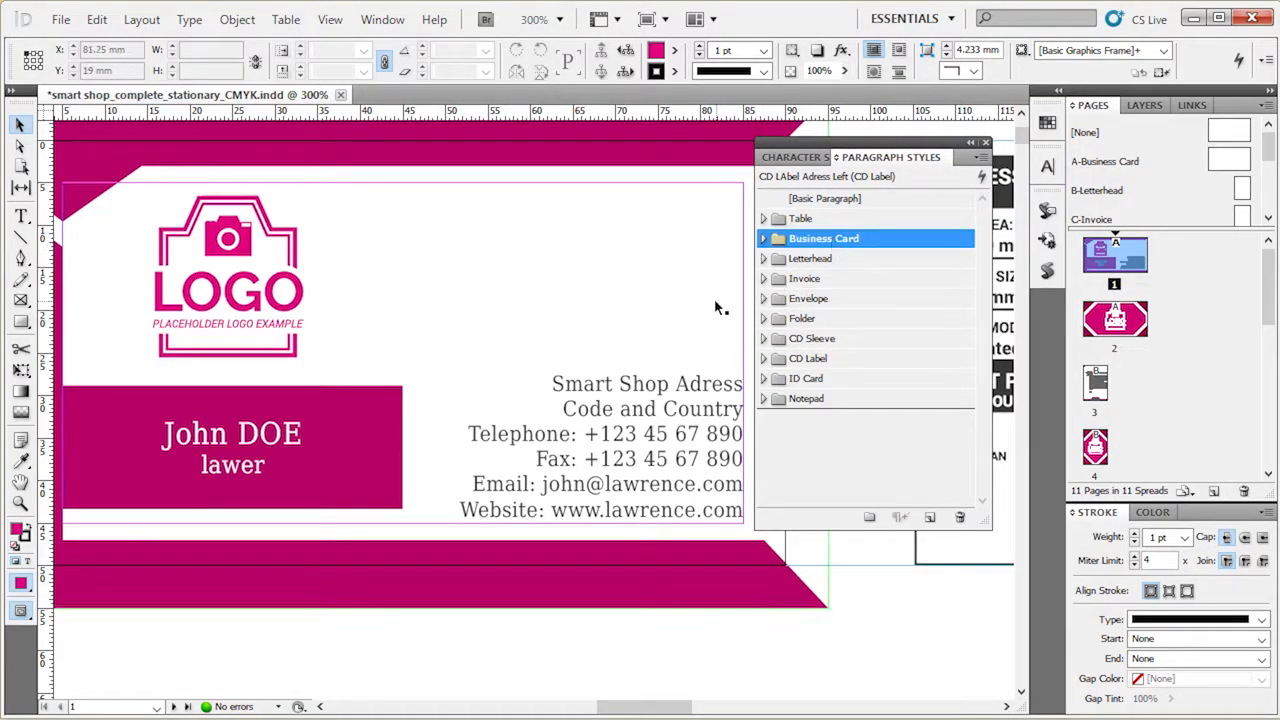
{"action": "left_click", "coordinate": [763, 238]}
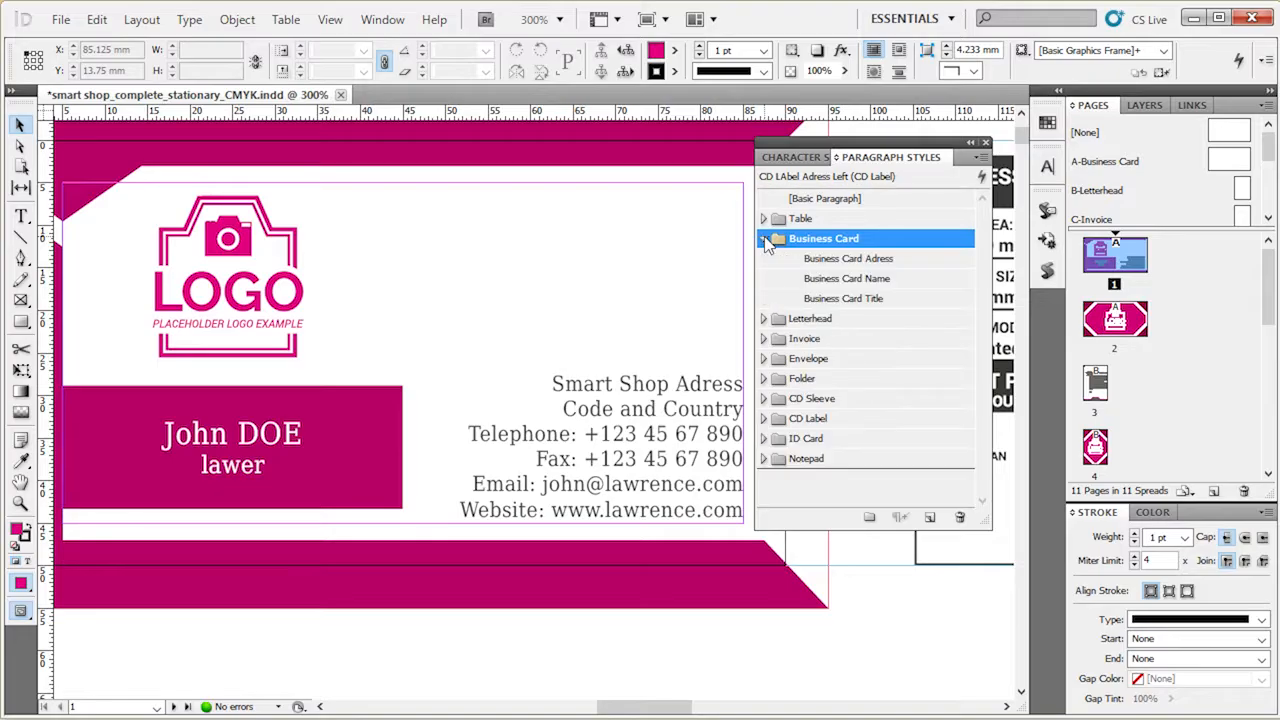
- Set the Business Card Adress paragraph style's font family to Ebrima, review its character colour, and apply the style changes
{"action": "left_click", "coordinate": [918, 262]}
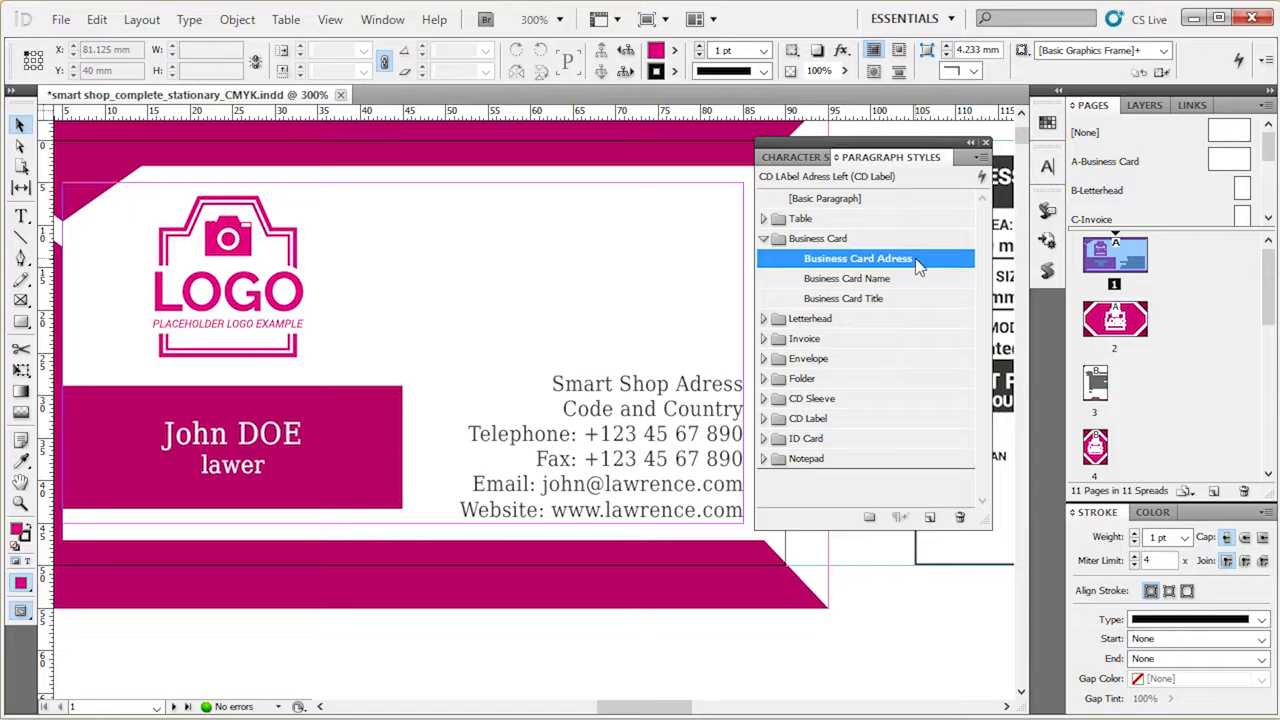
{"action": "double_click", "coordinate": [880, 262]}
{"action": "left_click_drag", "start_coordinate": [754, 127], "coordinate": [852, 131]}
{"action": "left_click", "coordinate": [571, 176]}
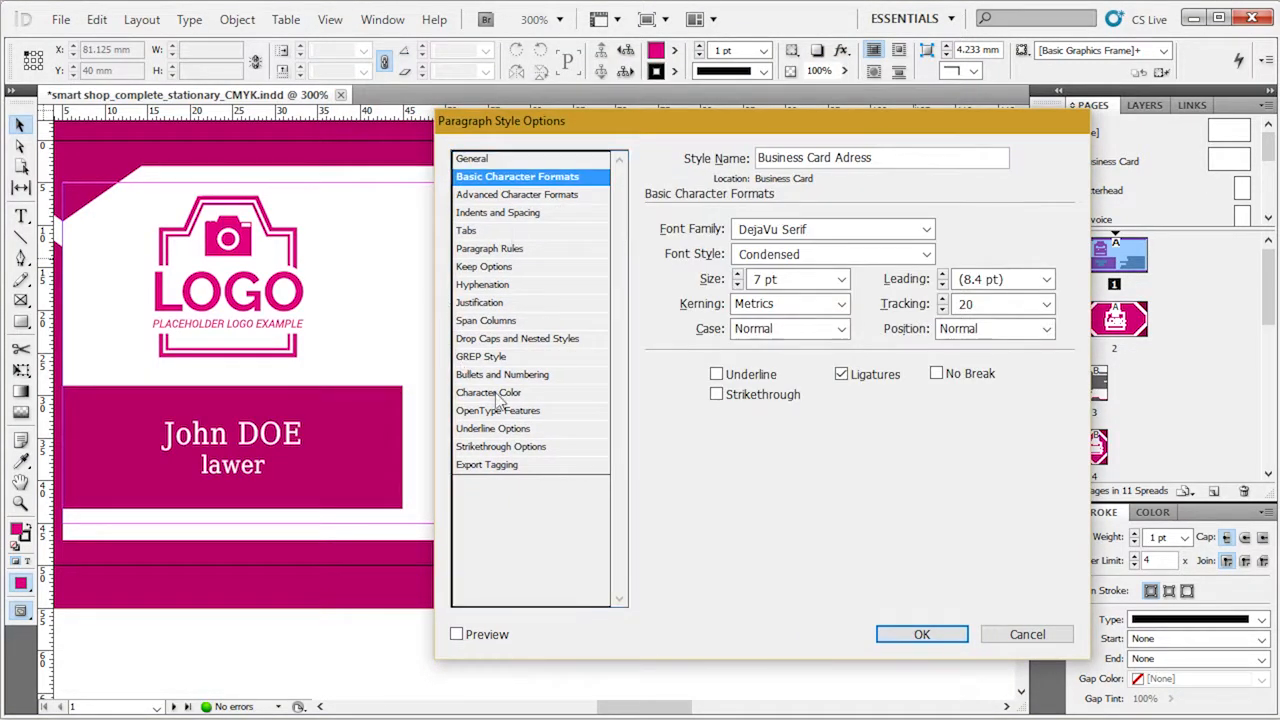
{"action": "left_click", "coordinate": [926, 230]}
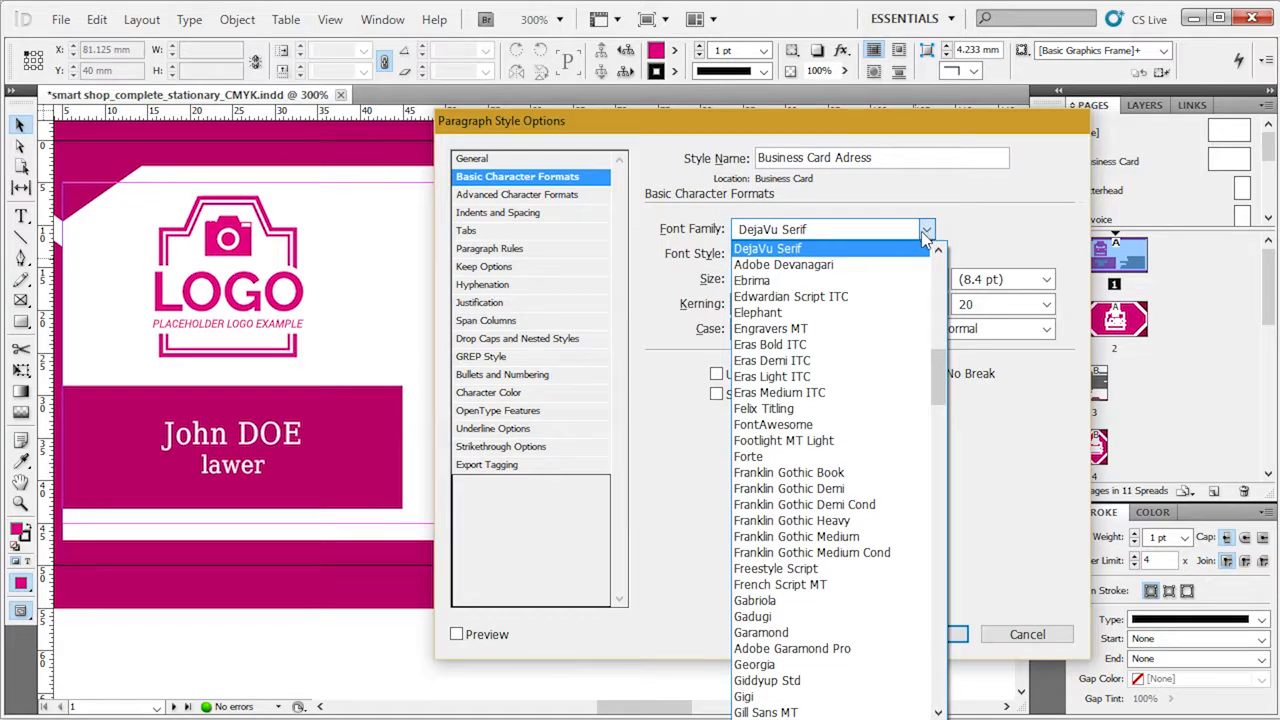
{"action": "left_click", "coordinate": [878, 281]}
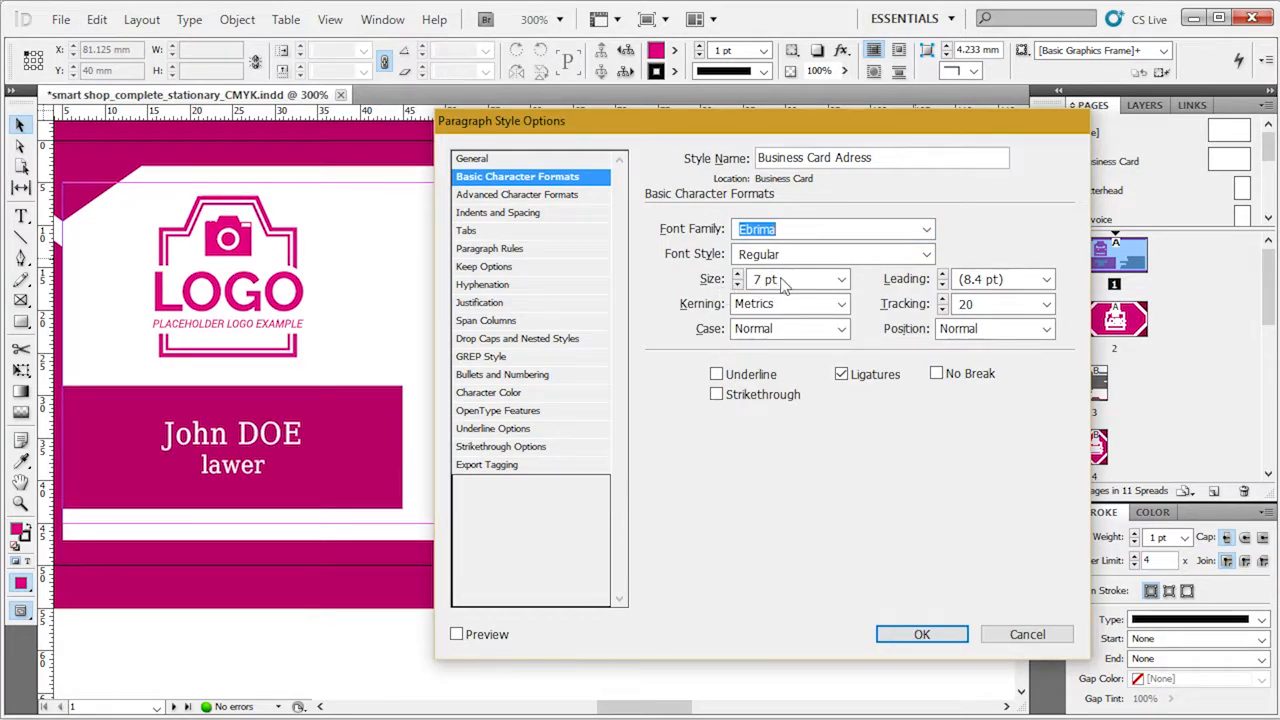
{"action": "left_click", "coordinate": [531, 392]}
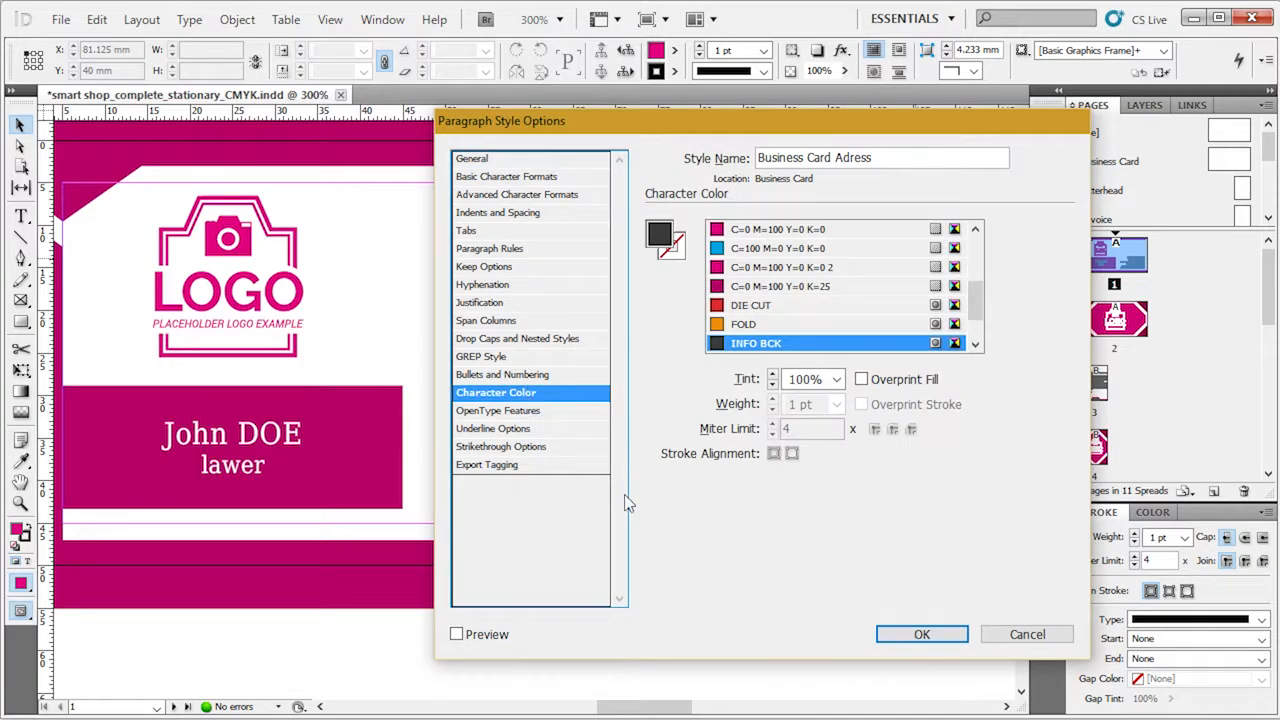
{"action": "left_click", "coordinate": [921, 634]}
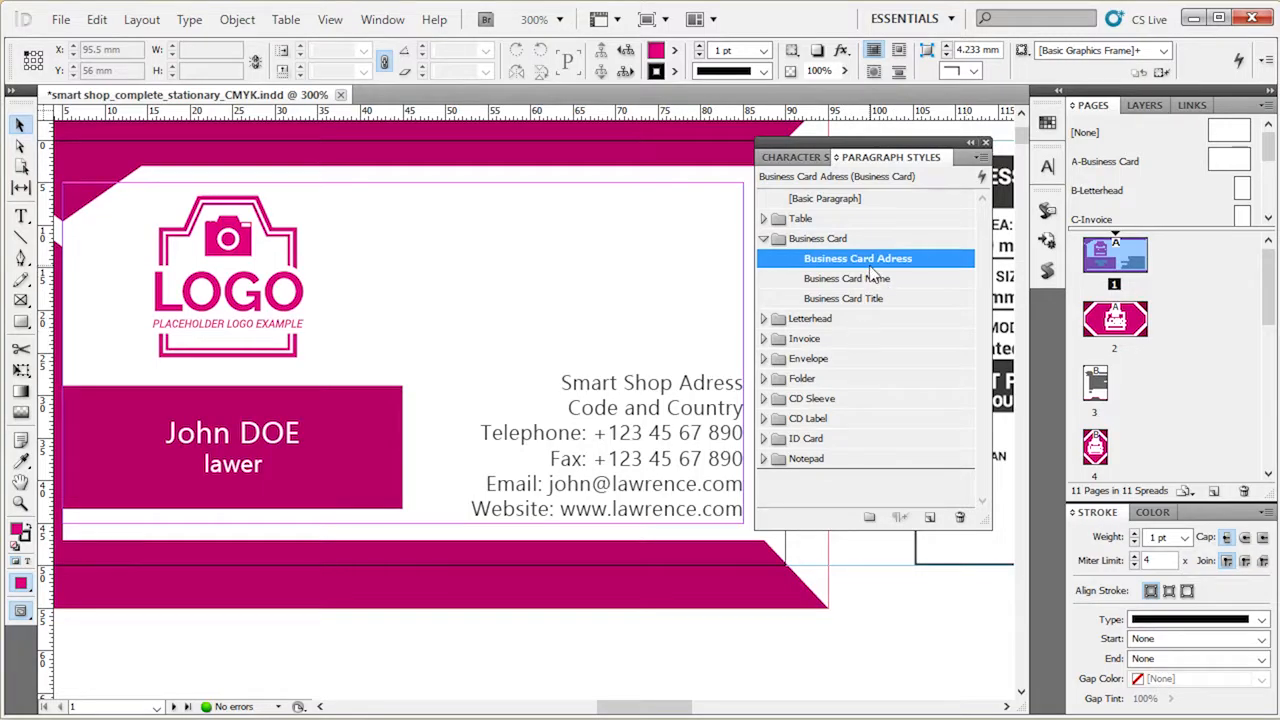
- Select the name and job title frame on the business card's front to check which paragraph styles it uses
{"action": "left_click", "coordinate": [296, 434]}
{"action": "left_click", "coordinate": [278, 447]}
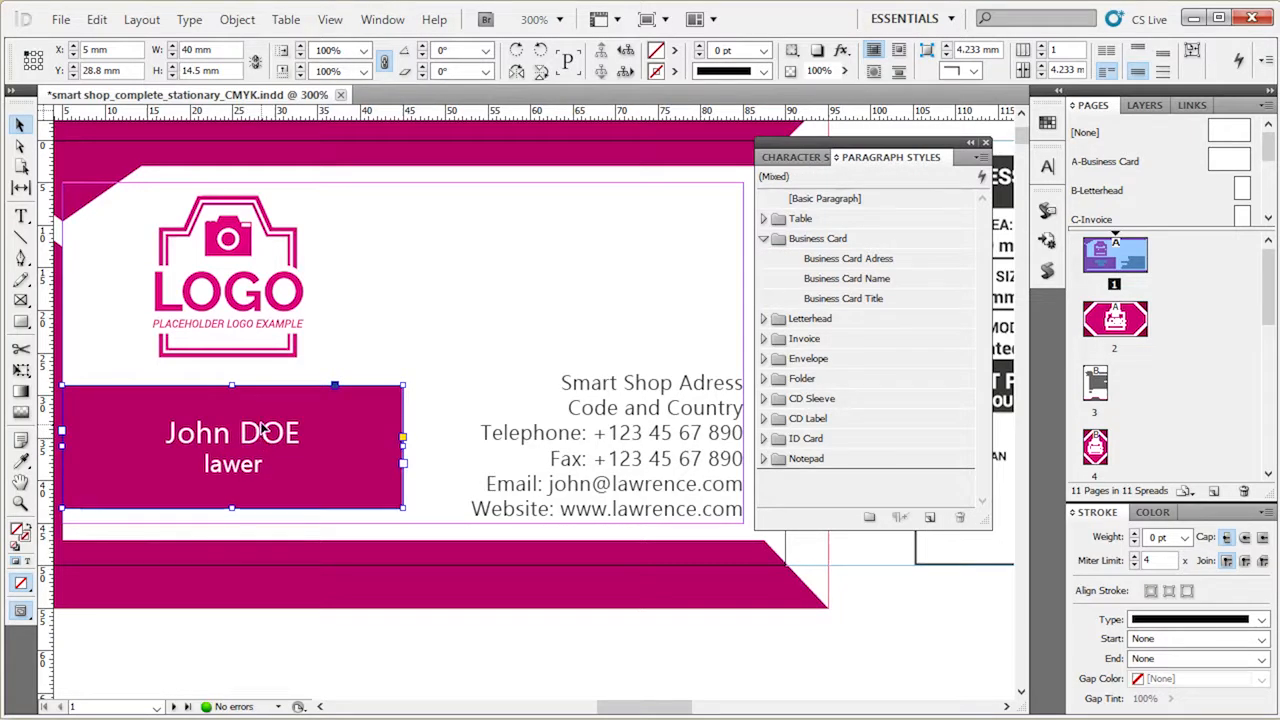
{"action": "left_click", "coordinate": [450, 658]}
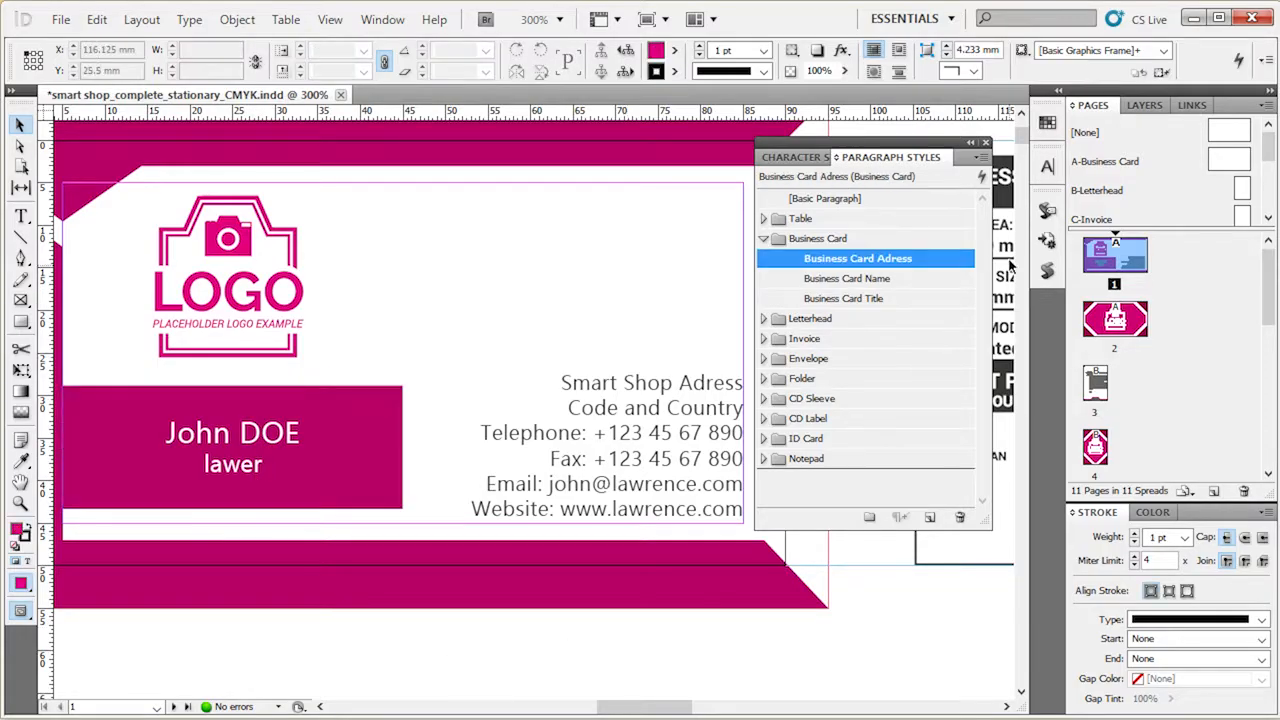
{"action": "left_click", "coordinate": [296, 435]}
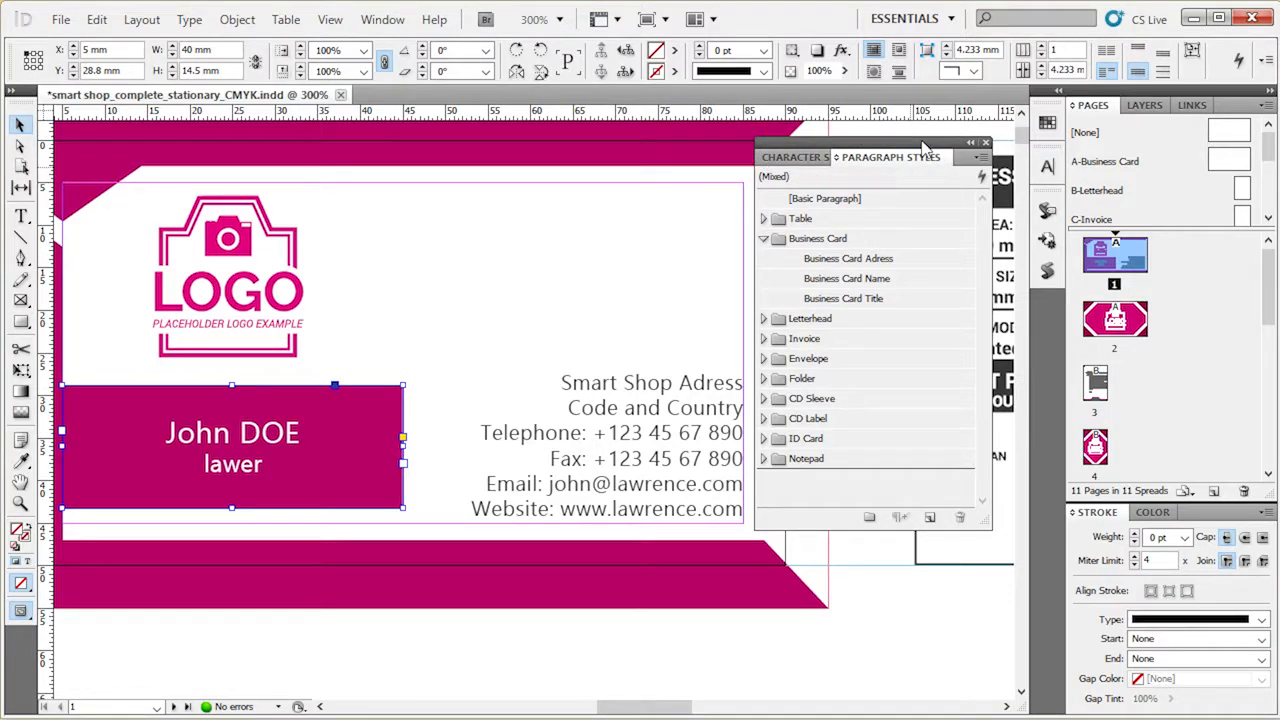
- Close the paragraph styles list, deselect the contact details frame and minimise the program window
{"action": "left_click", "coordinate": [988, 145]}
{"action": "left_click", "coordinate": [615, 418]}
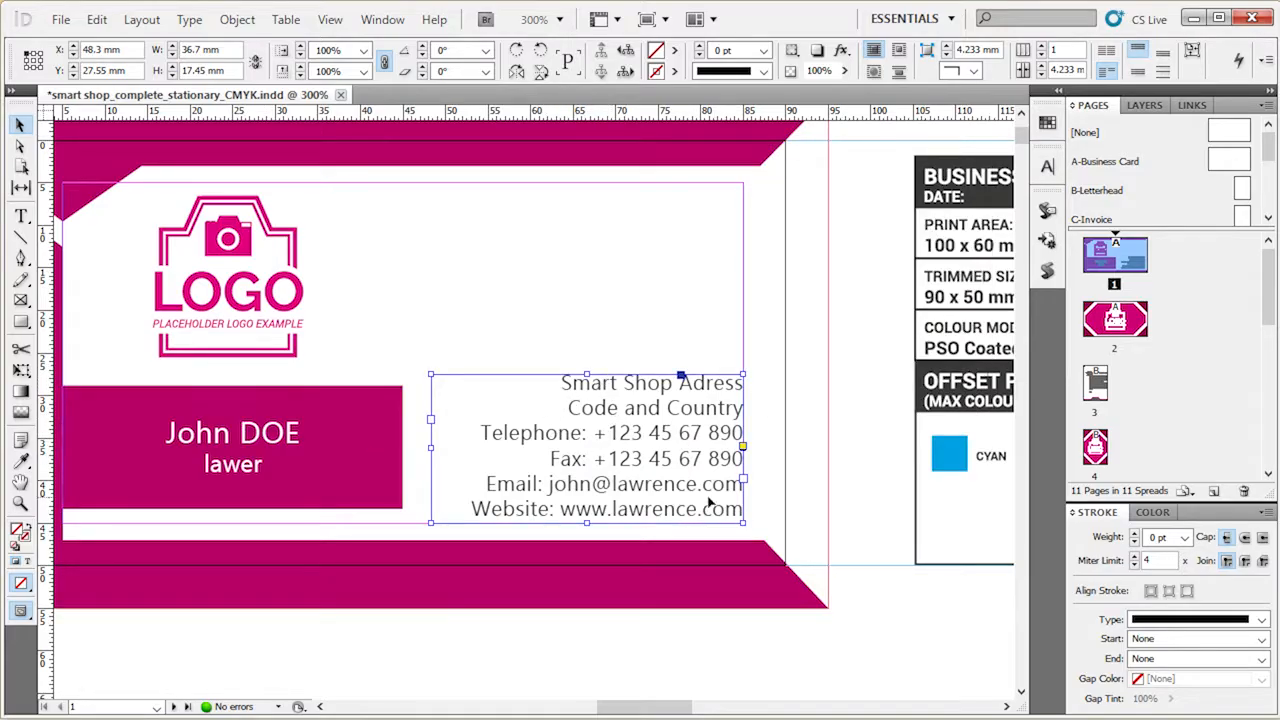
{"action": "left_click", "coordinate": [848, 401]}
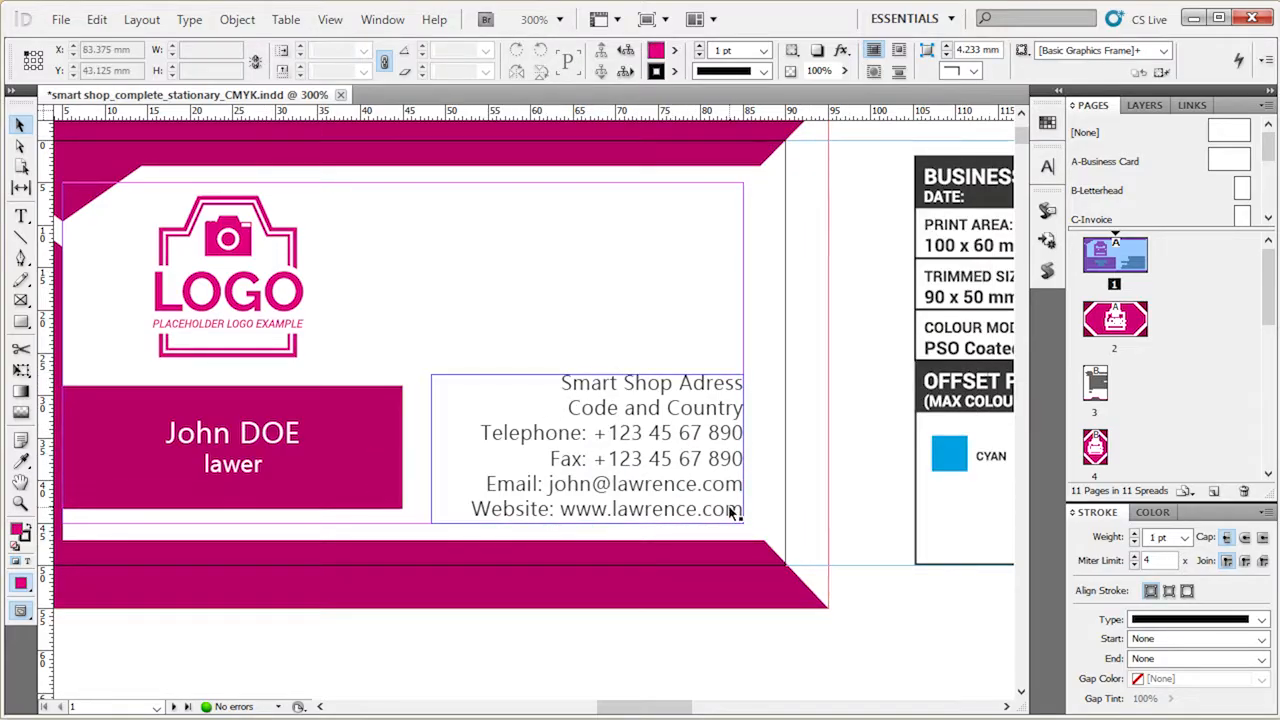
{"action": "left_click", "coordinate": [1195, 18]}
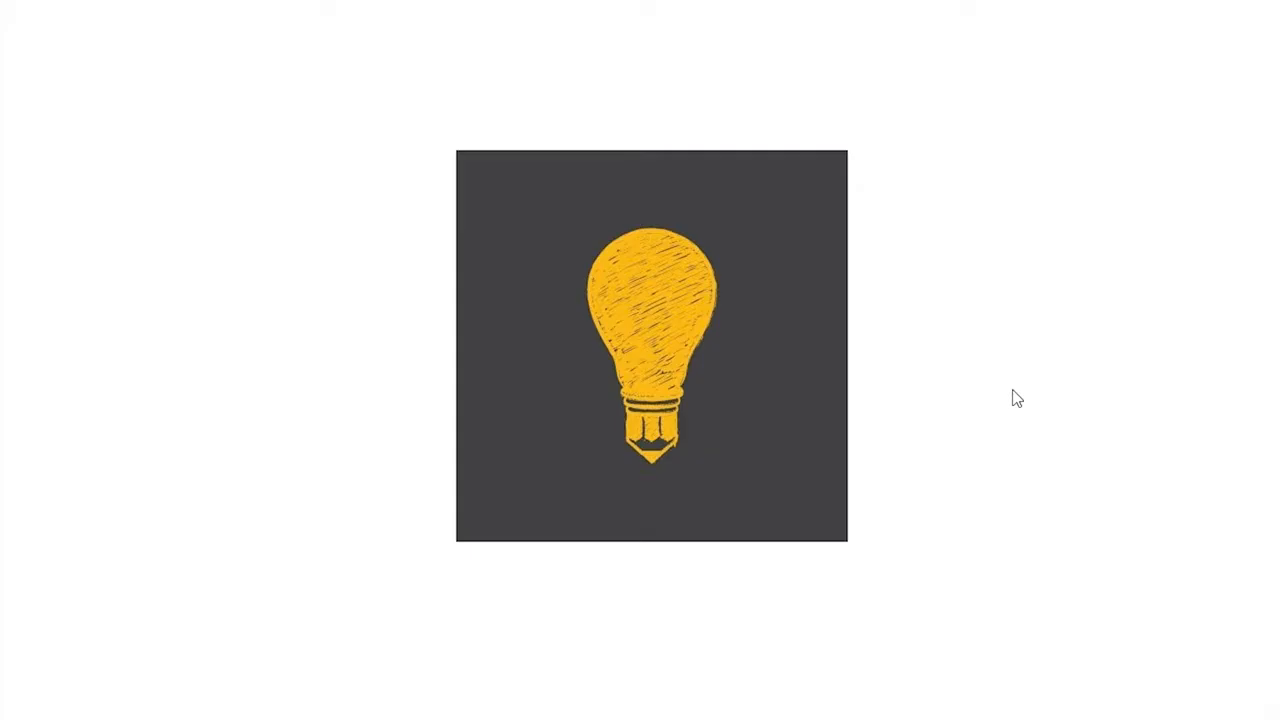